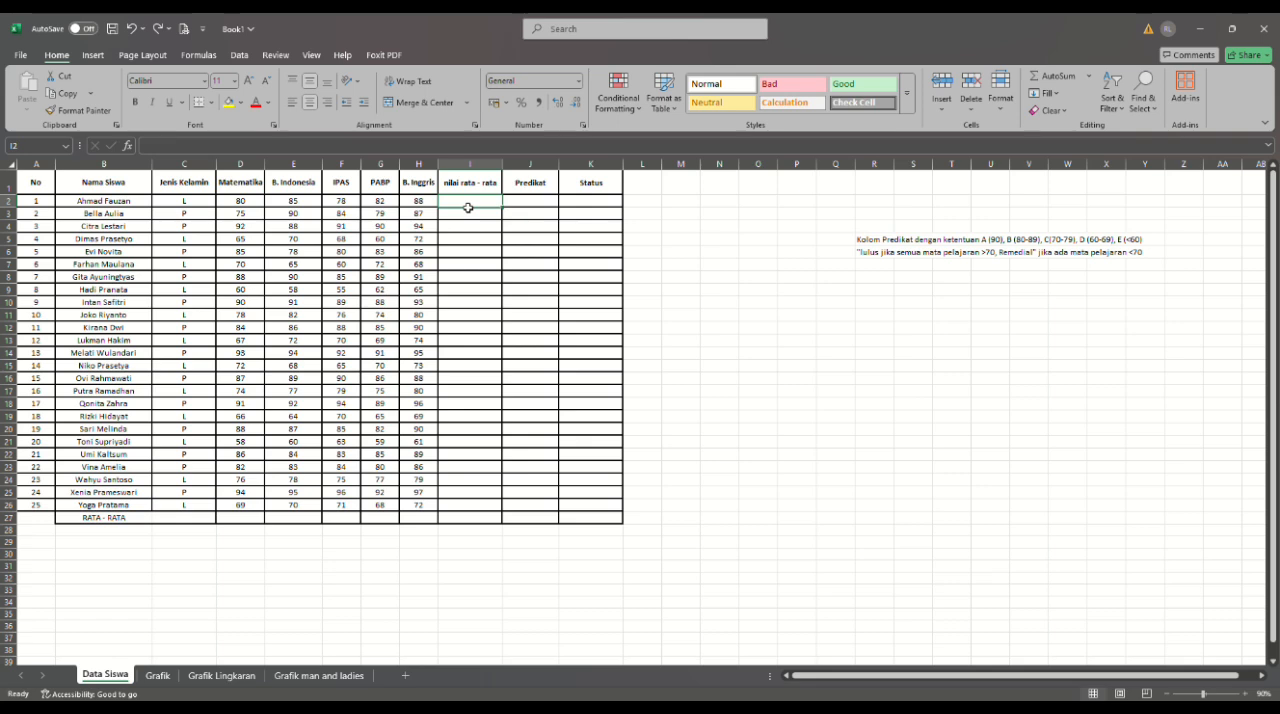
- Enter =AVERAGE(D2:H2) in cell I2 to calculate the first student's average across the five subjects
text(=)
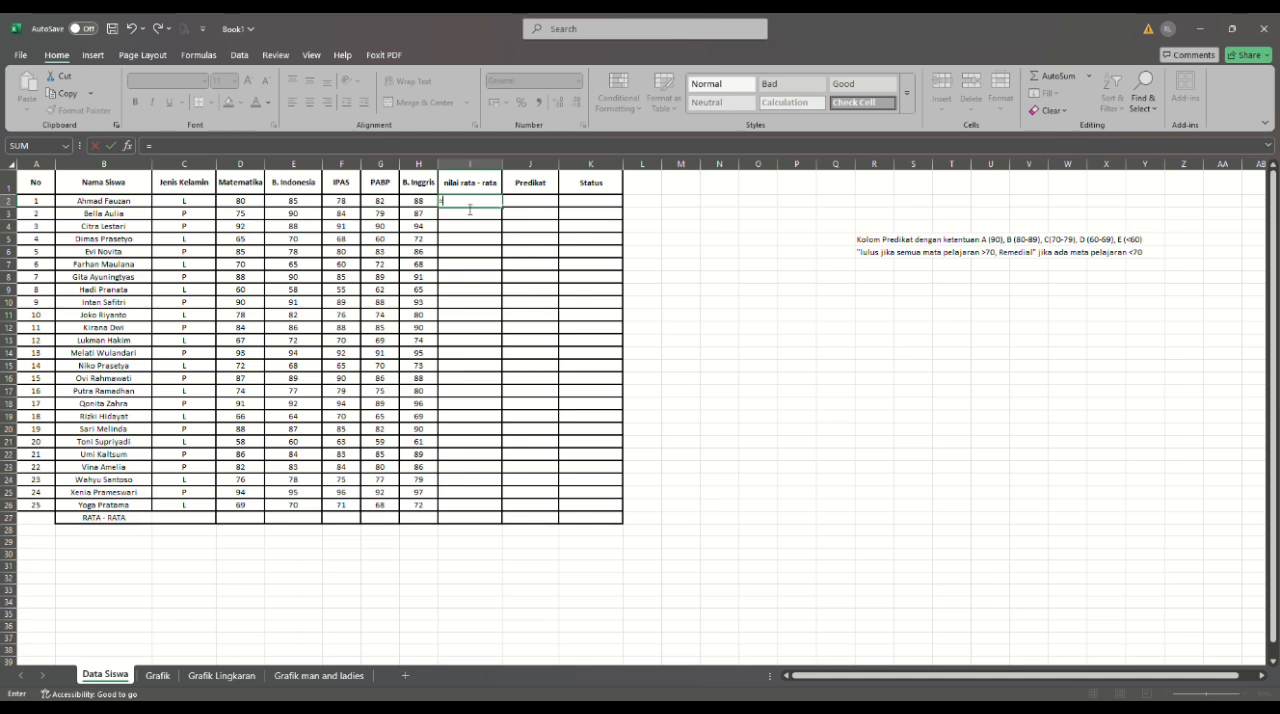
text(AVERAGE()
click(242, 205)
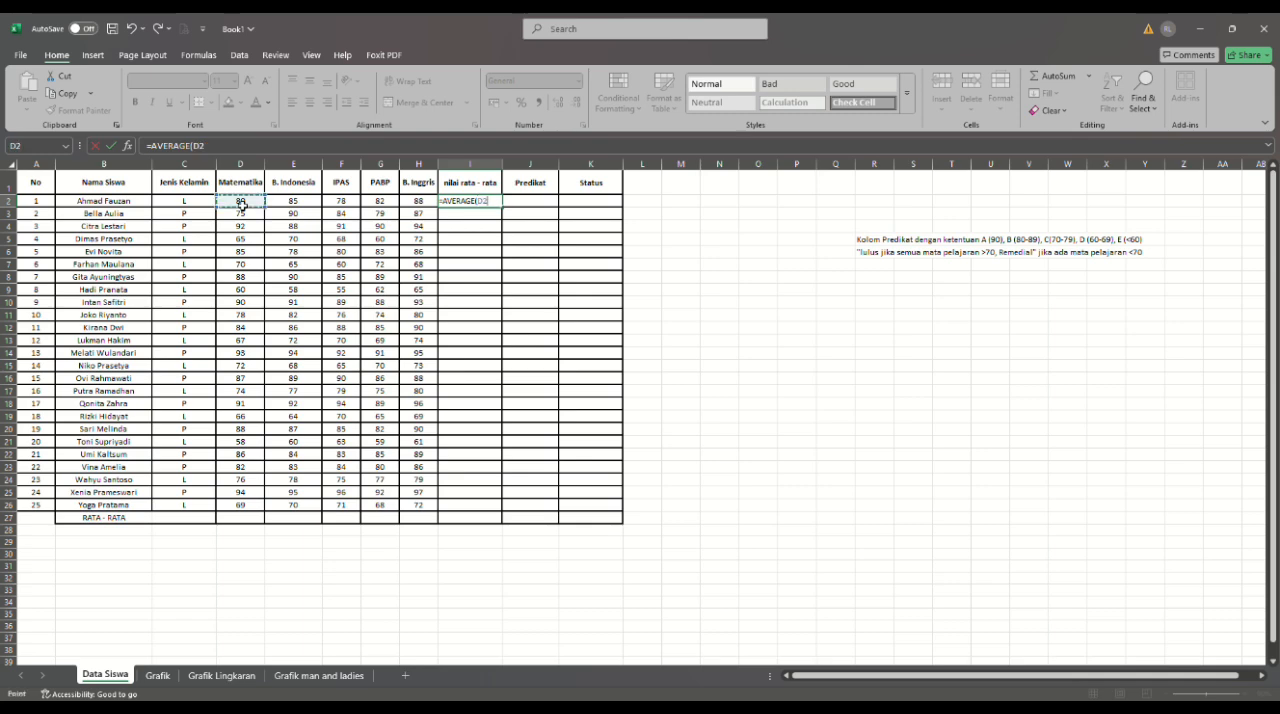
drag(242, 205, 432, 213)
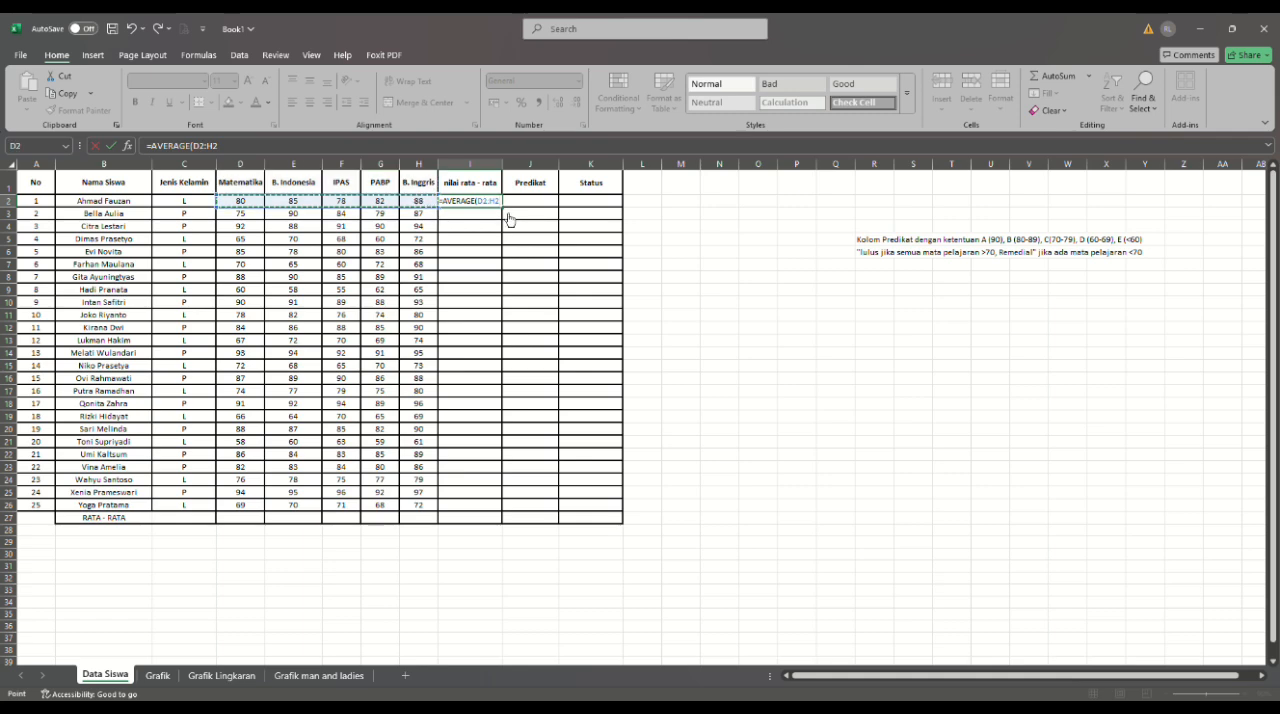
text())
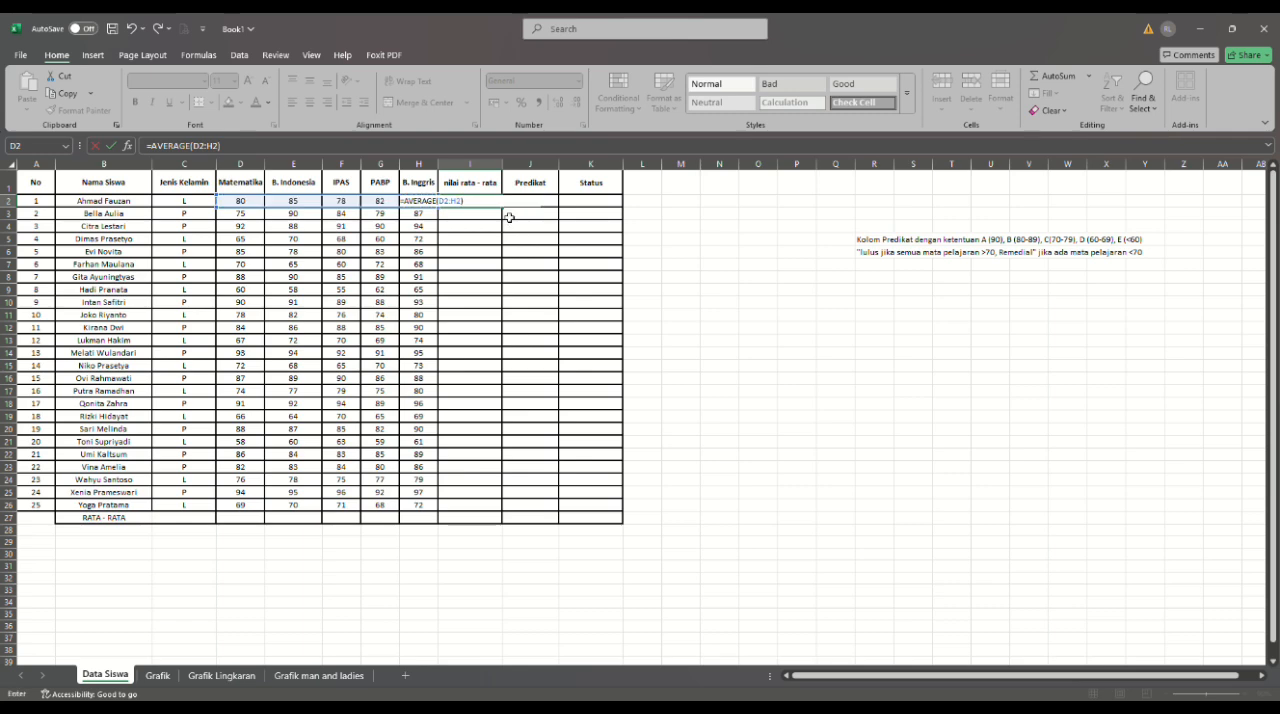
key(Return)
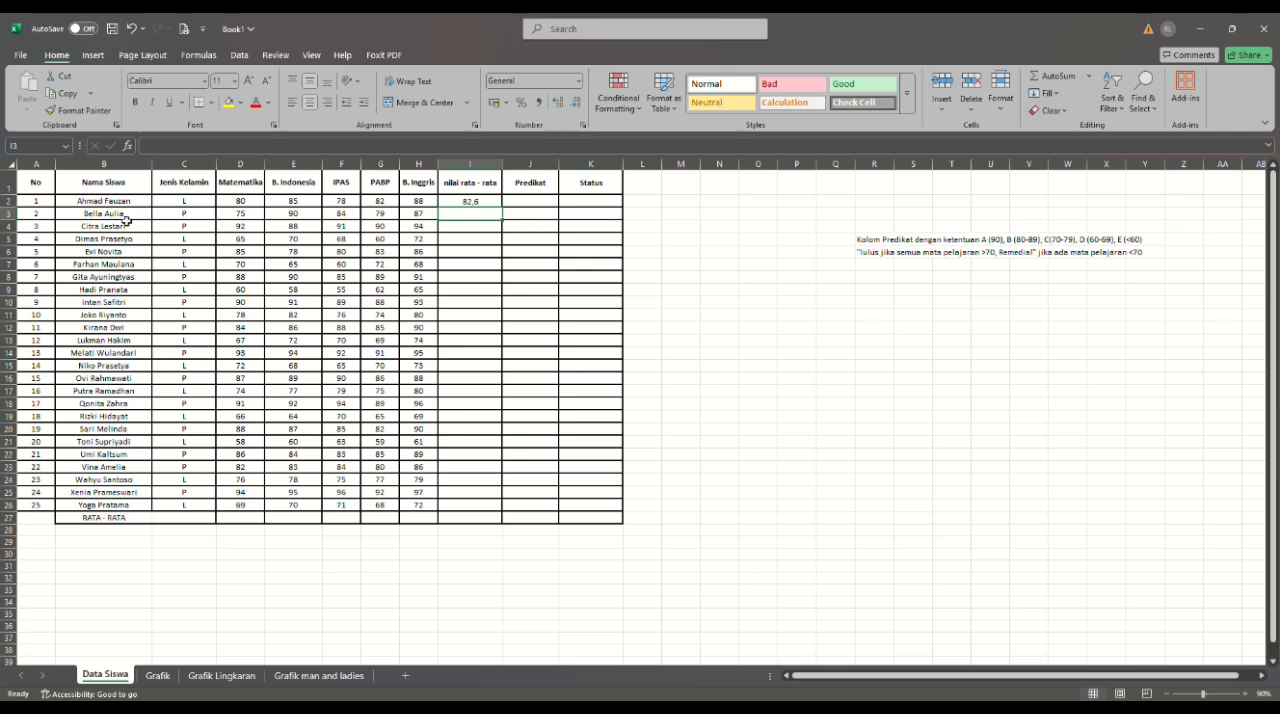
- Fill the average formula from I2 down through I26 for all the students
click(482, 205)
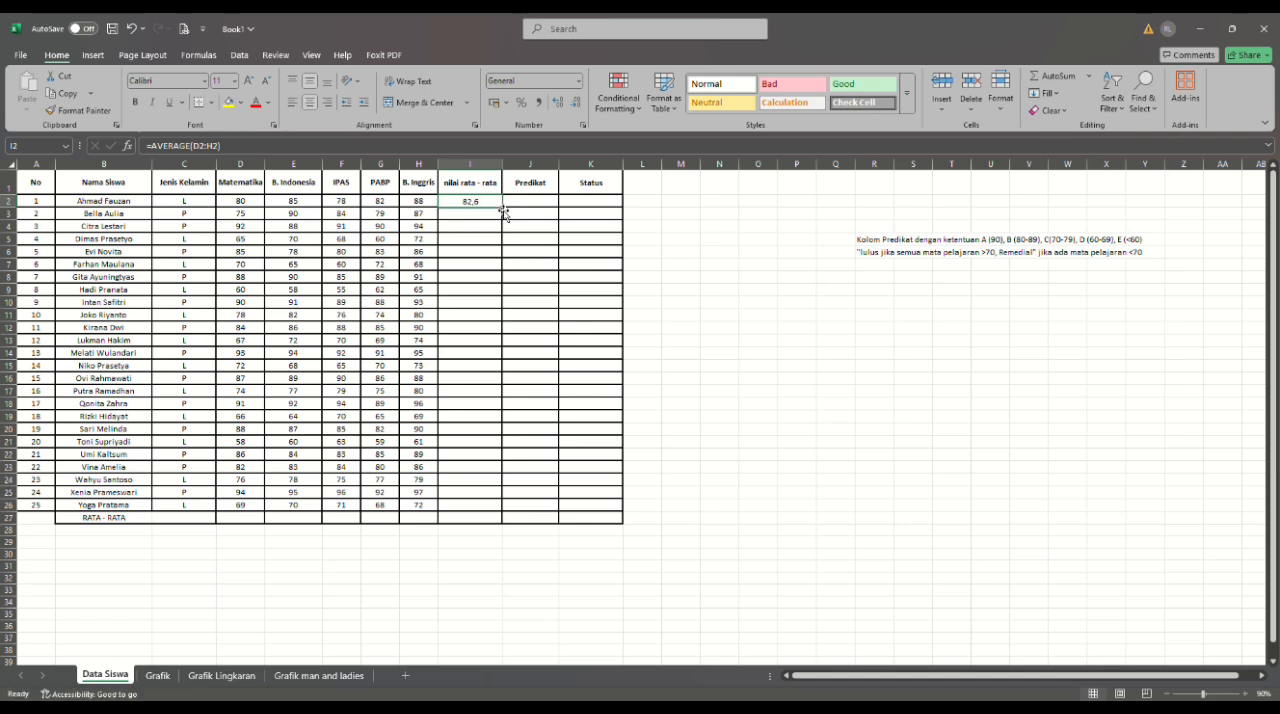
drag(506, 210, 504, 513)
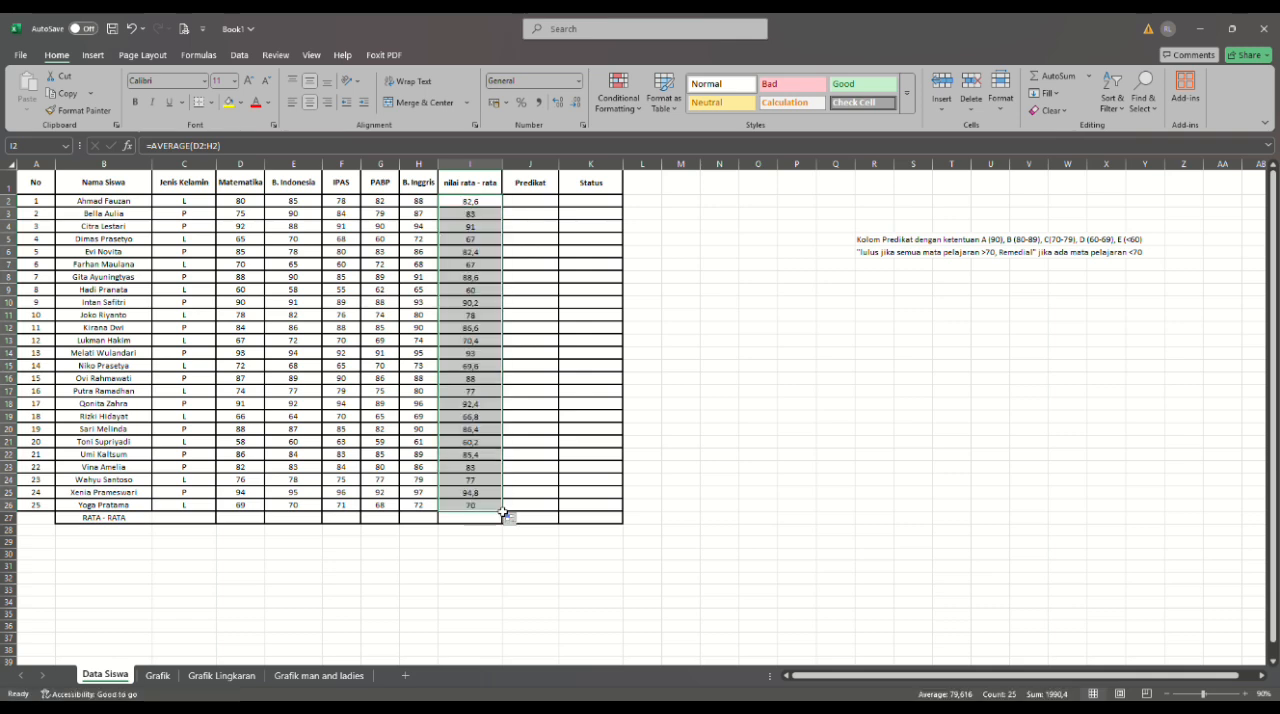
click(689, 511)
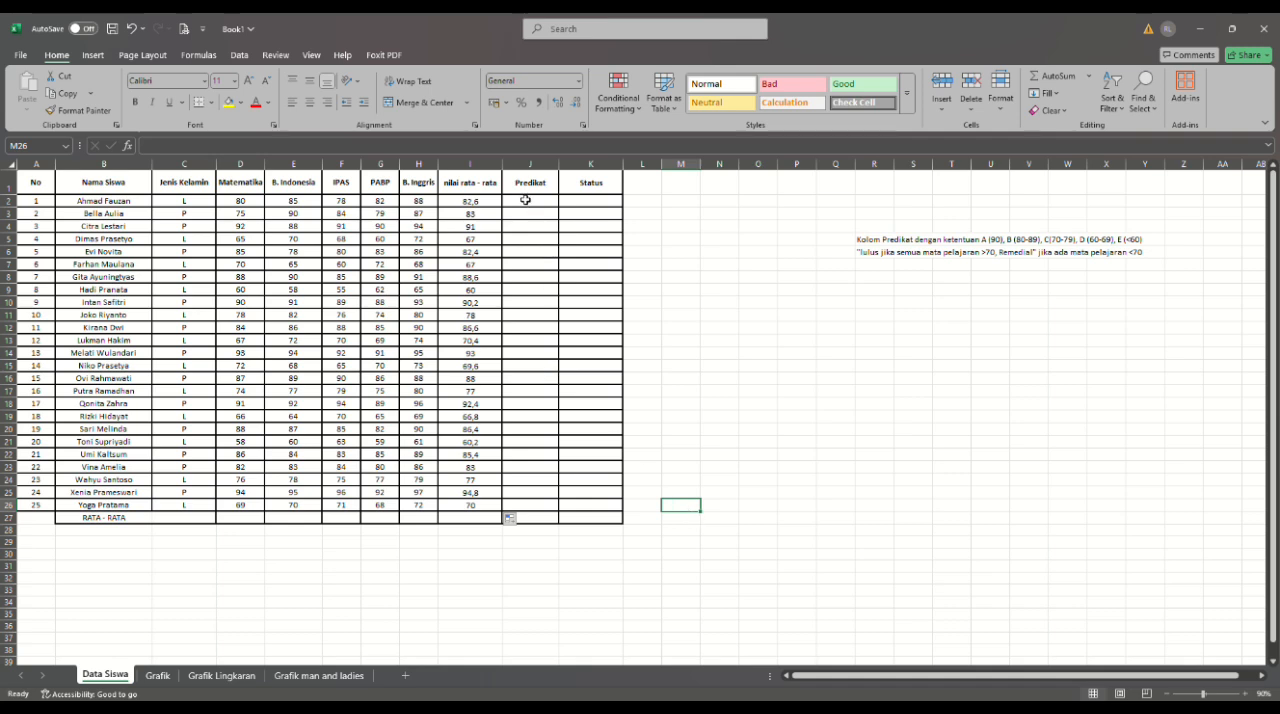
- Begin the Predikat formula in cell J2 with =IF(I2>=90;"A"; as the first grade condition
click(526, 206)
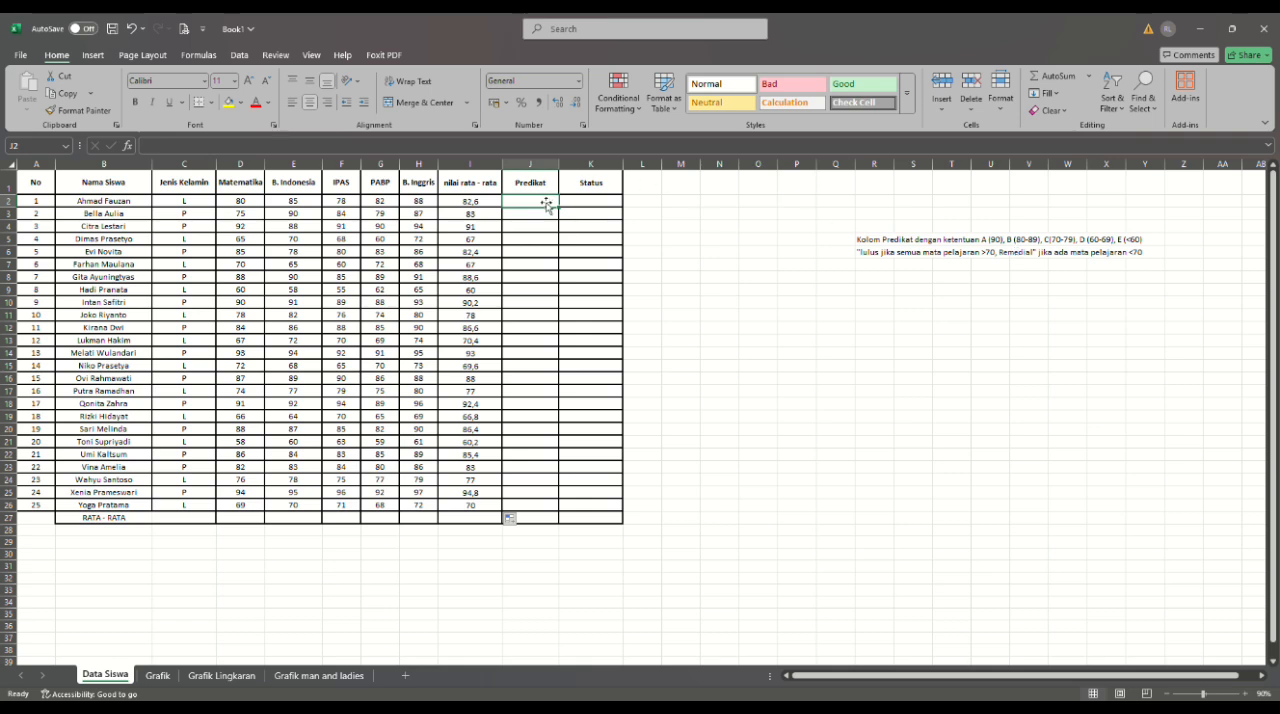
text(=)
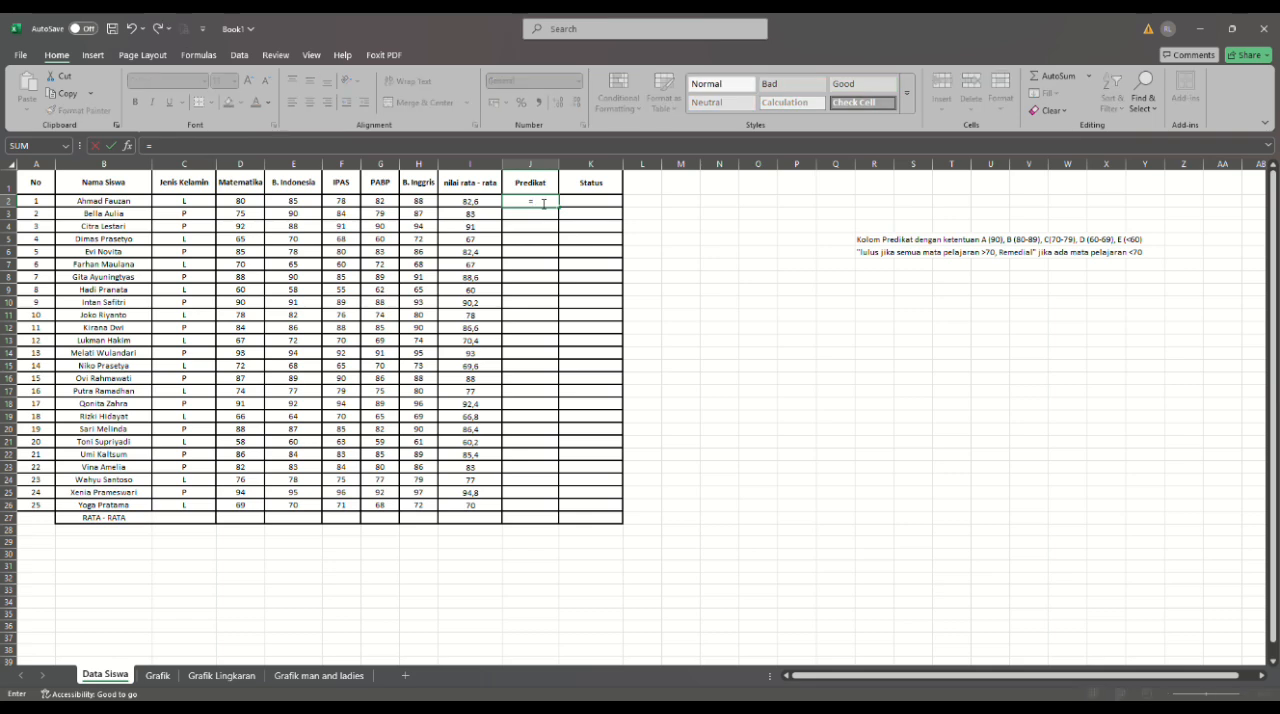
text(IF(I2)
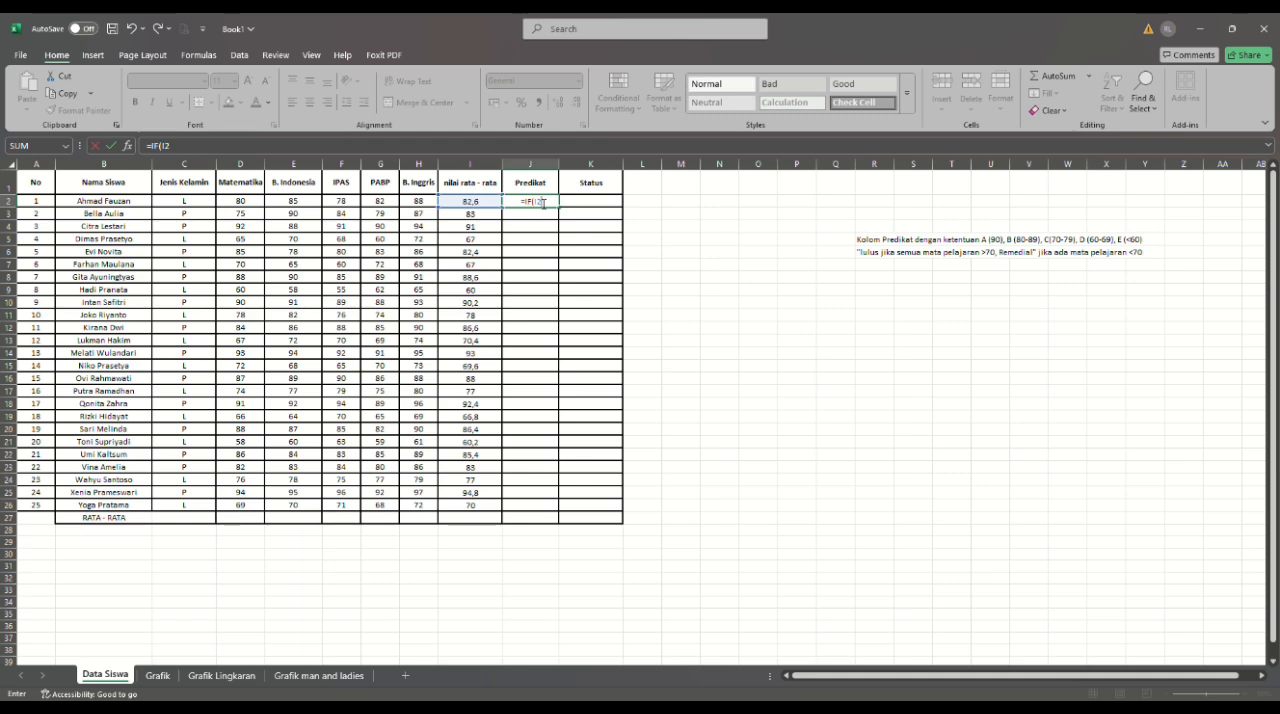
text(>=90;"A";)
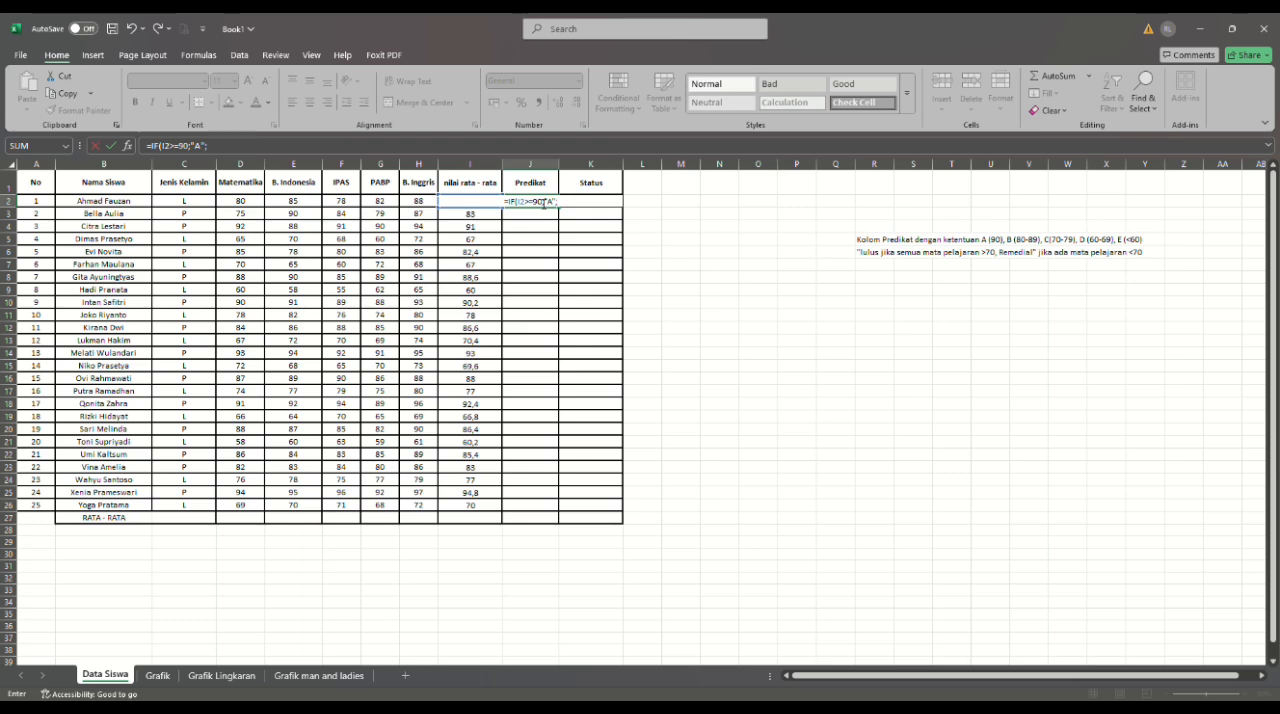
text(IF(I2>=80;")
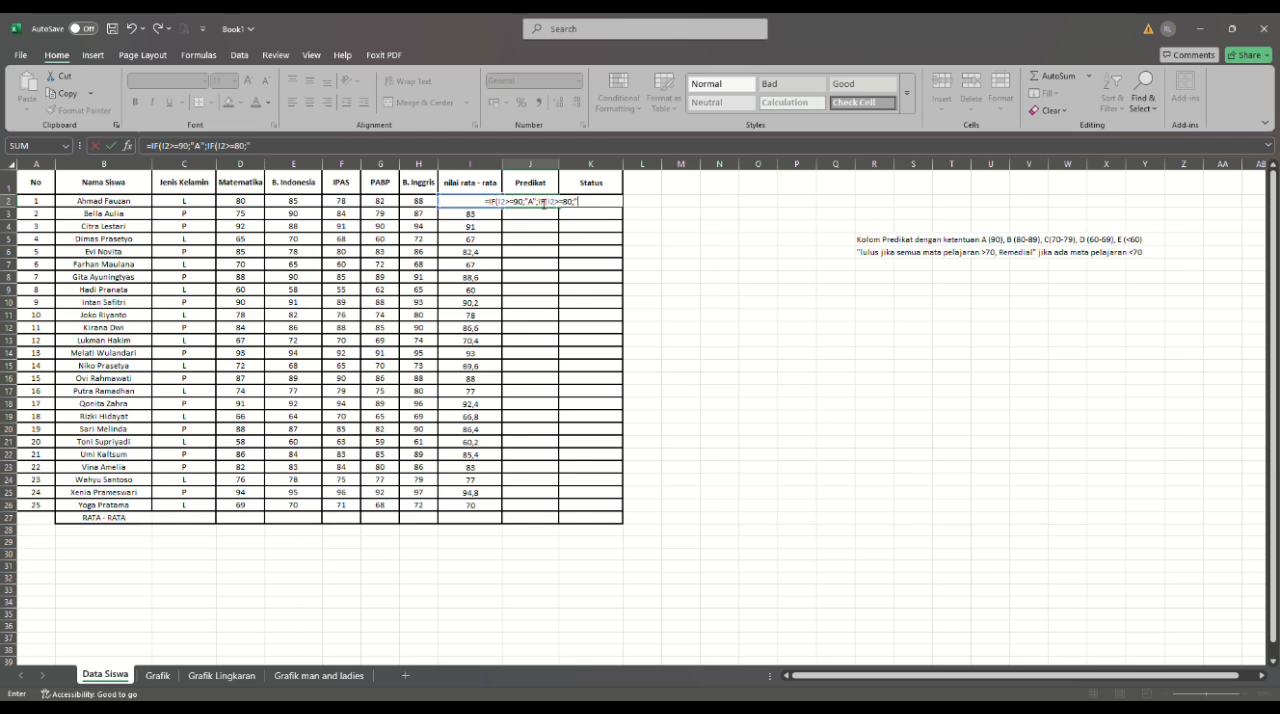
- Add the nested condition IF(I2>=80;"B"; to the Predikat formula in J2
text(B")
- Extend the Predikat formula in J2 with the nested condition IF(I2>=70;"C"; for grade C
text(;IF)
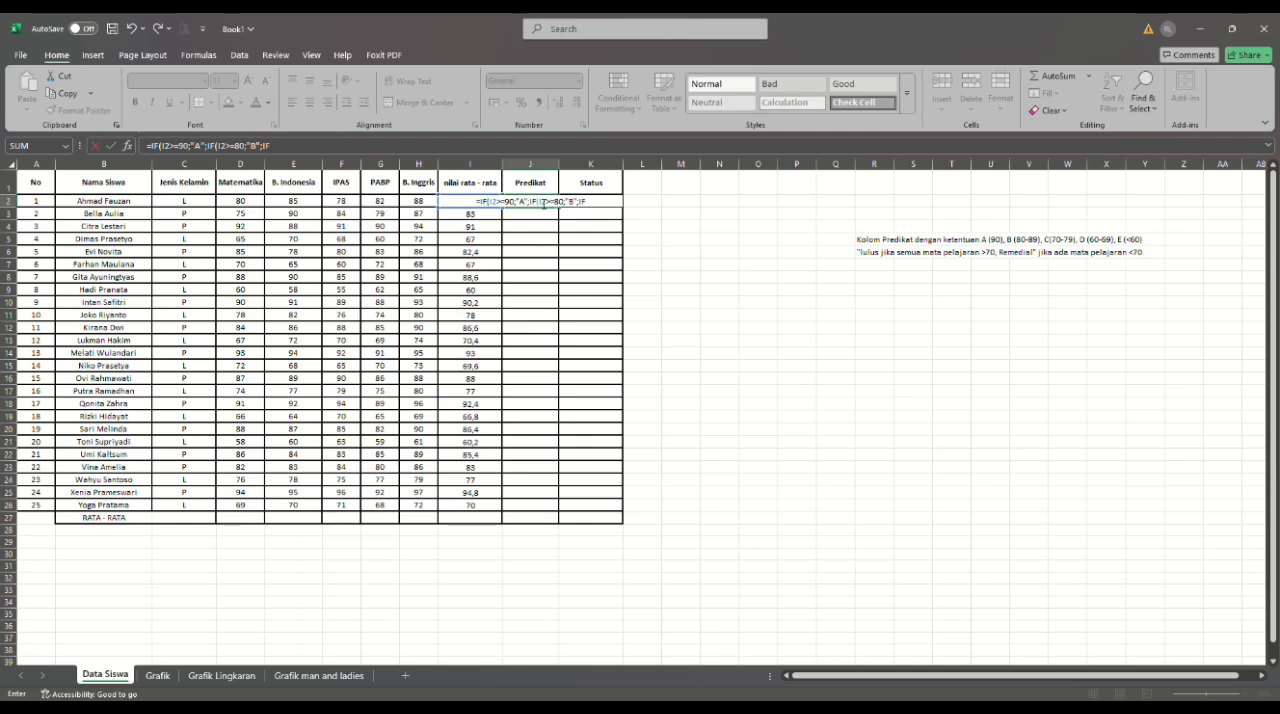
text((I2)
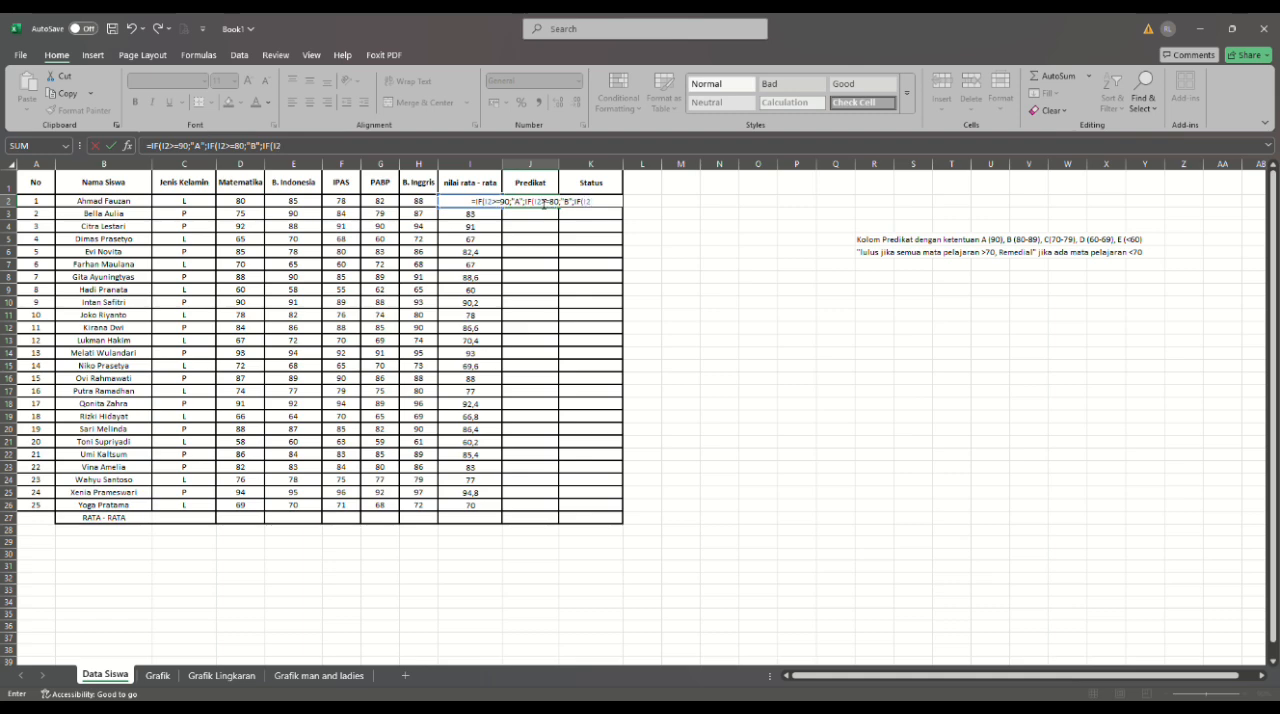
text(>=70)
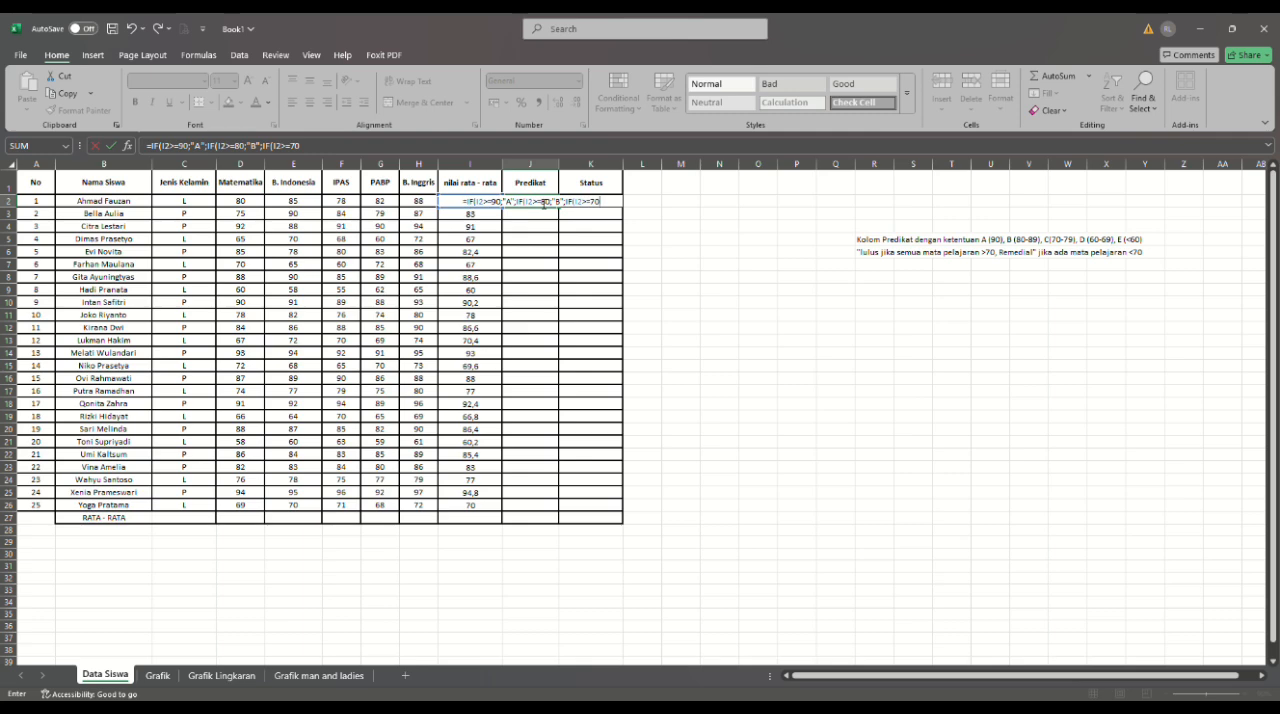
text(;"C")
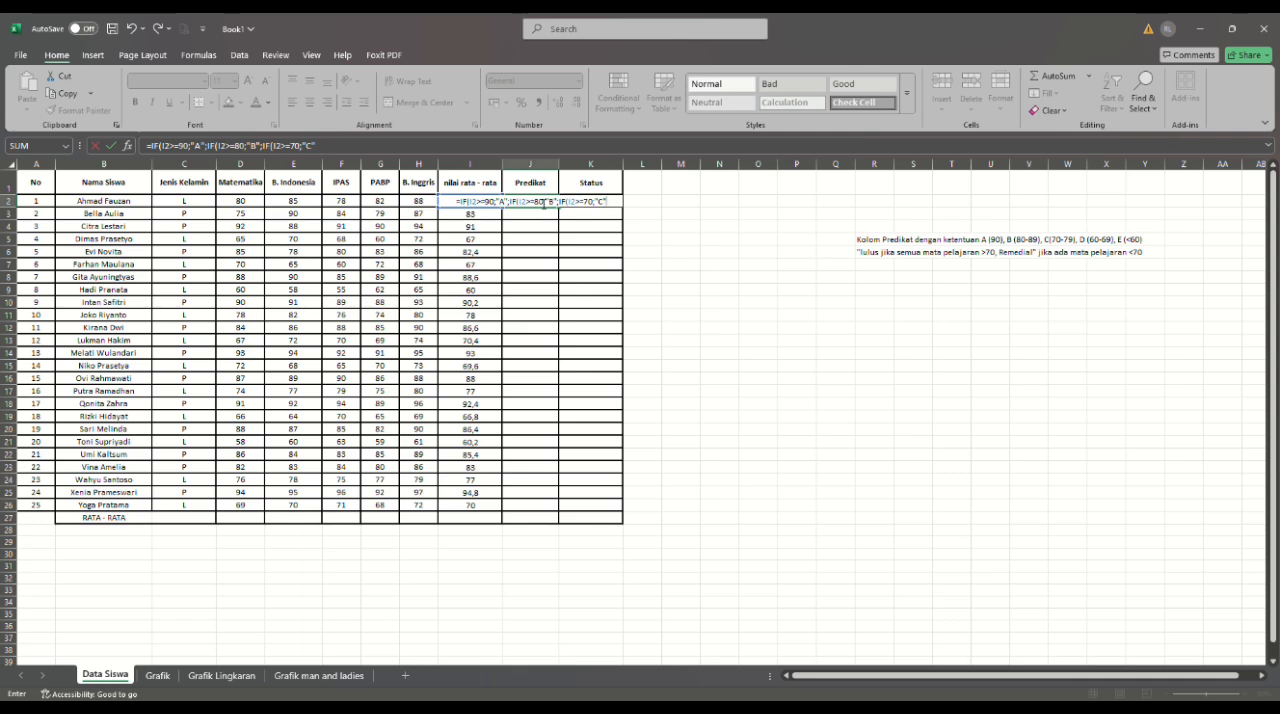
text(;IF)
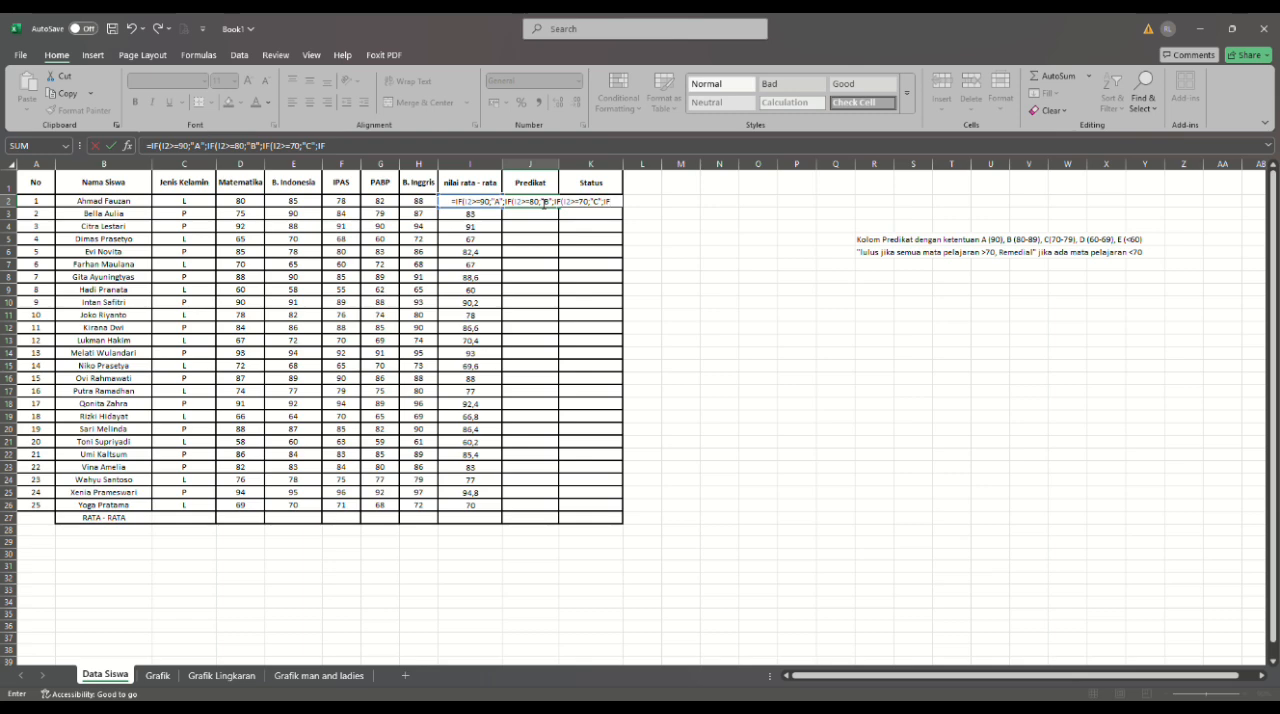
text(()
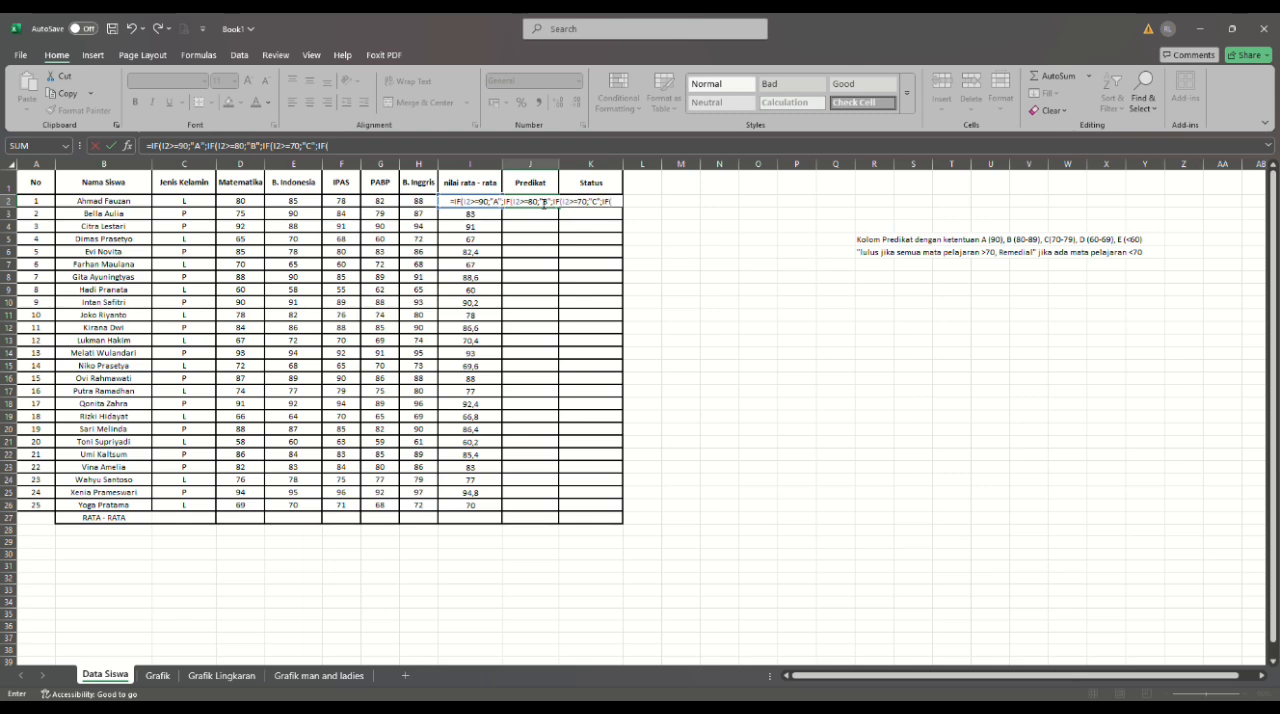
text(I2)
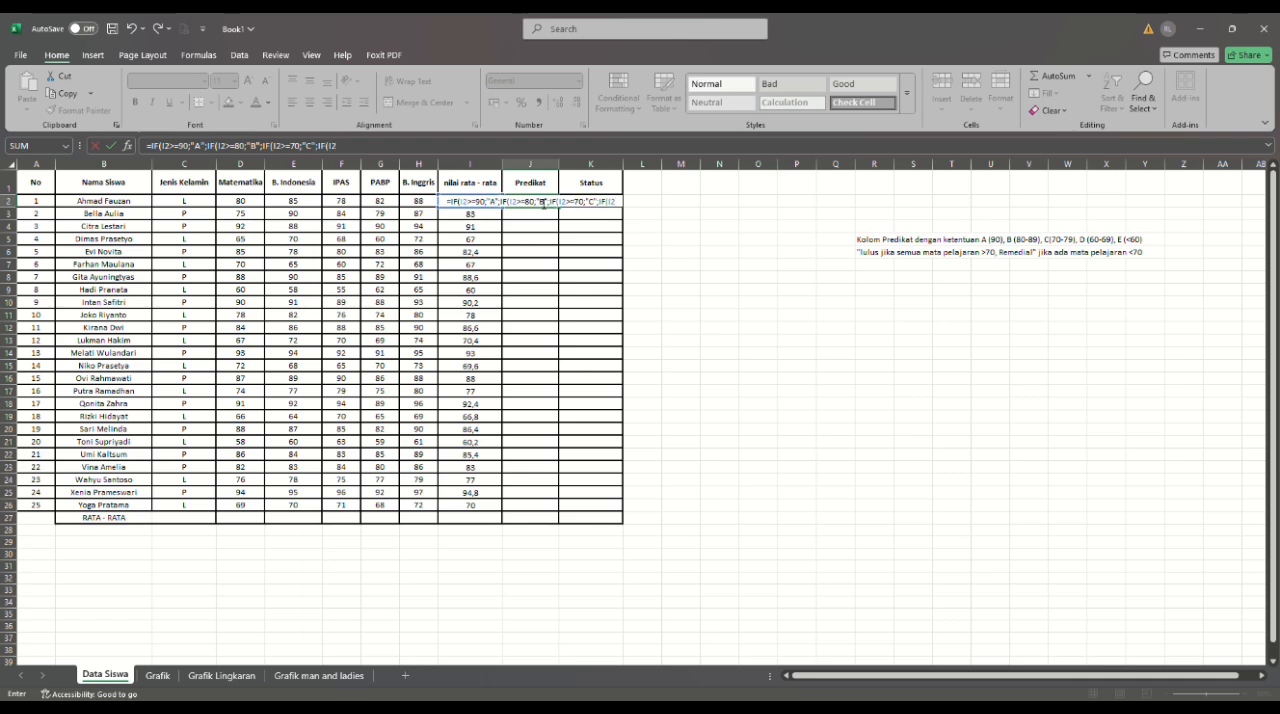
text(>=)
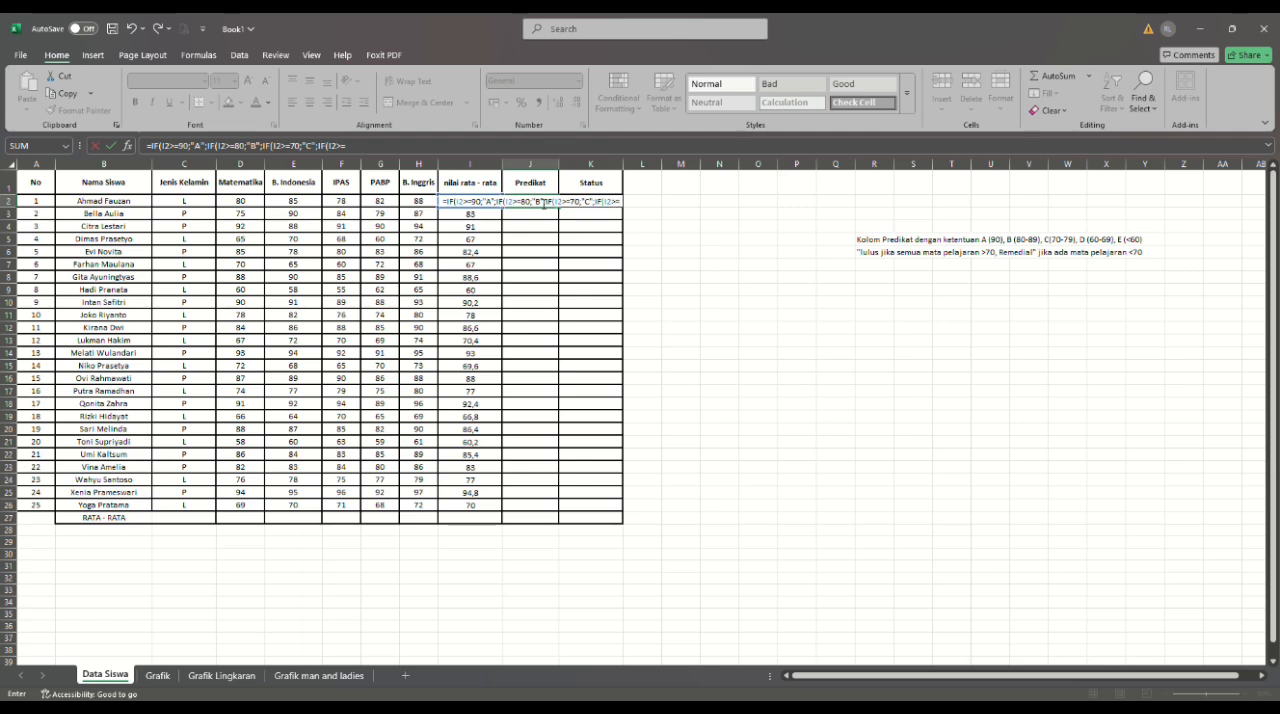
text(6)
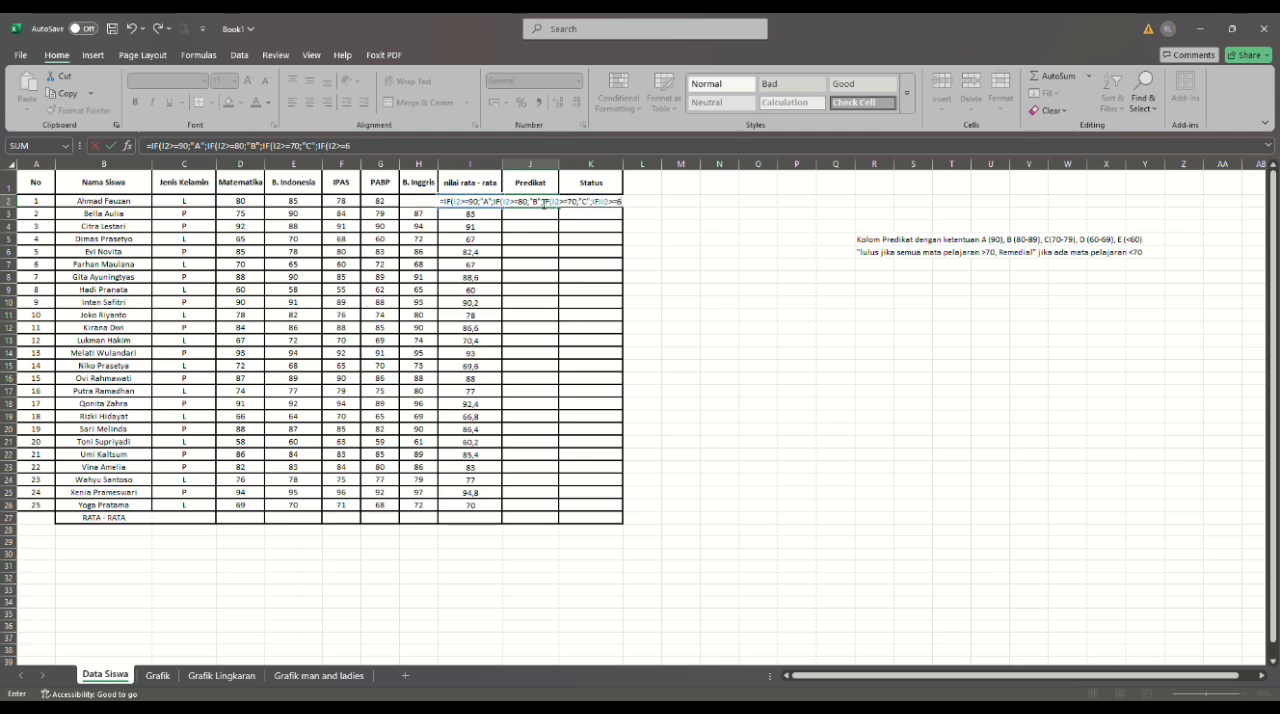
text(0;)
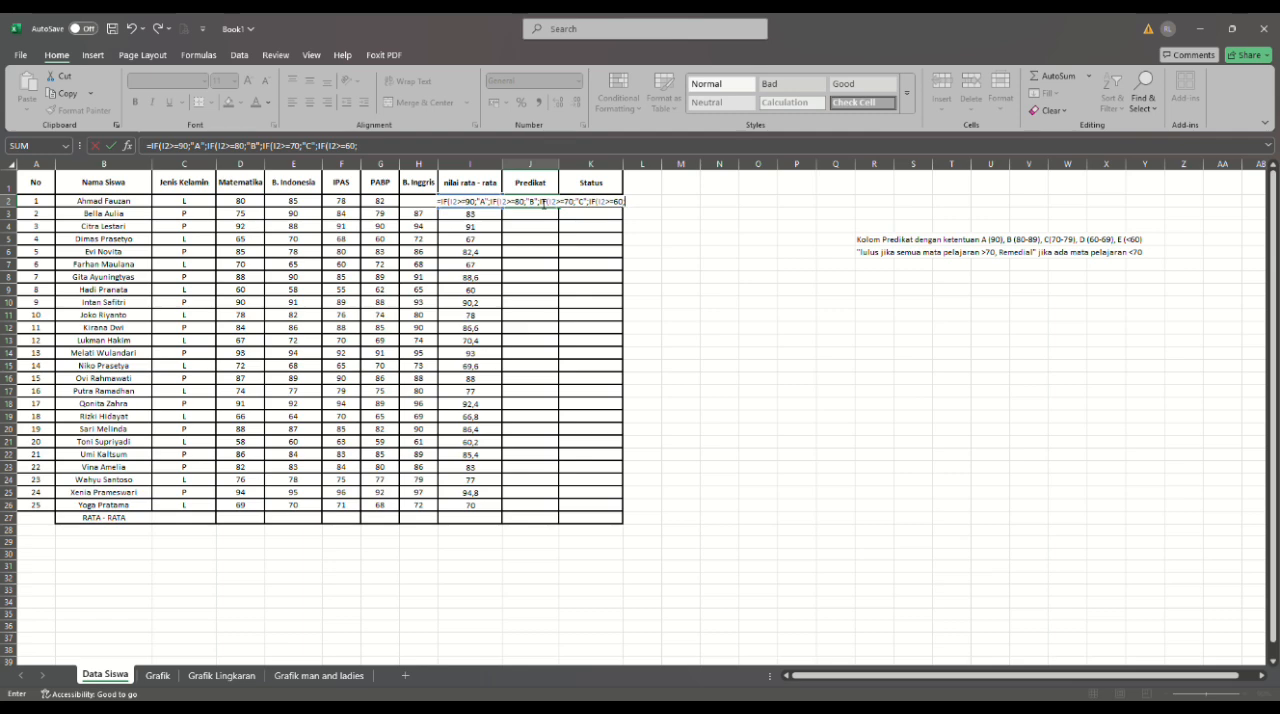
text("D)
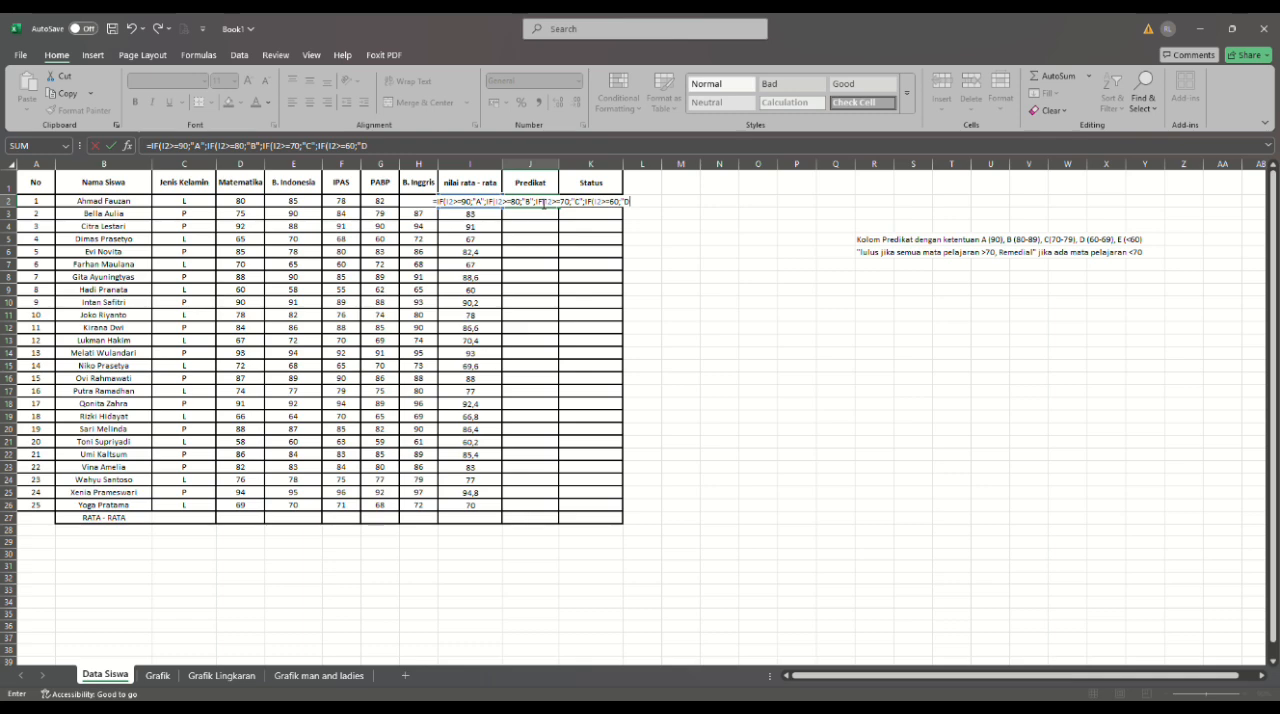
- Extend the Predikat formula in J2 with the nested condition IF(I2>=60;"D"; for grade D
text(")
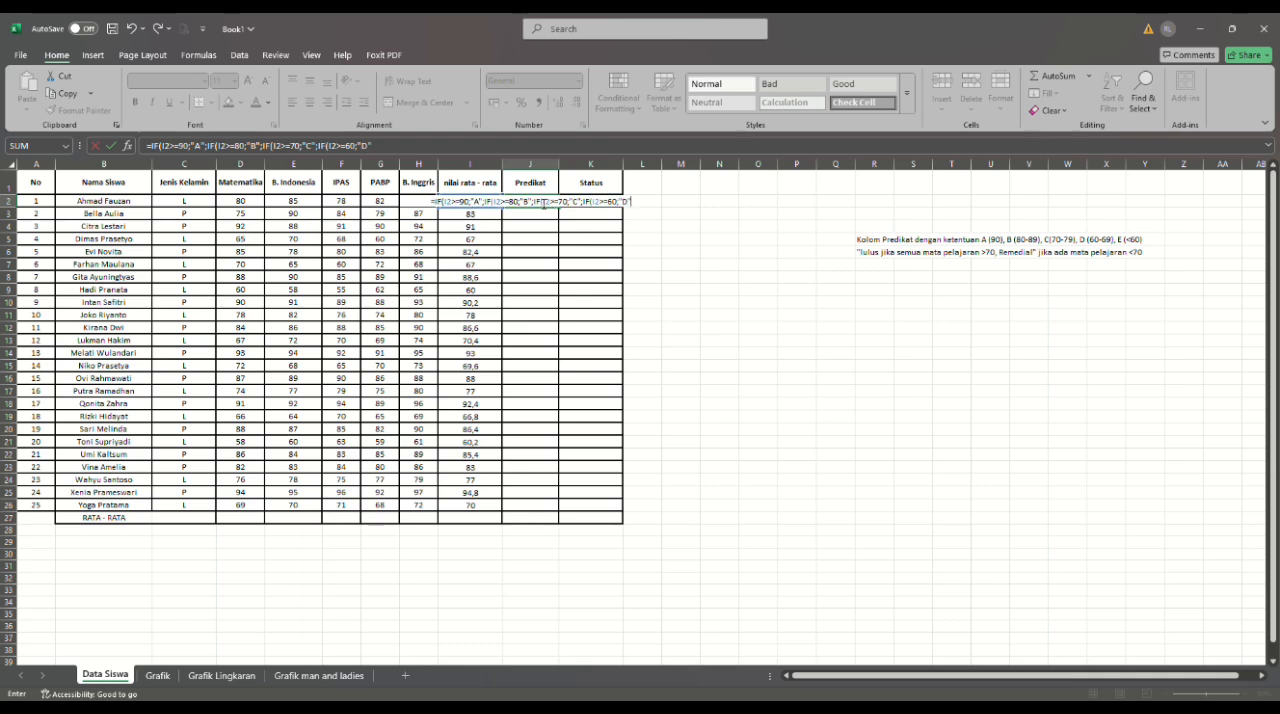
text(;IF)
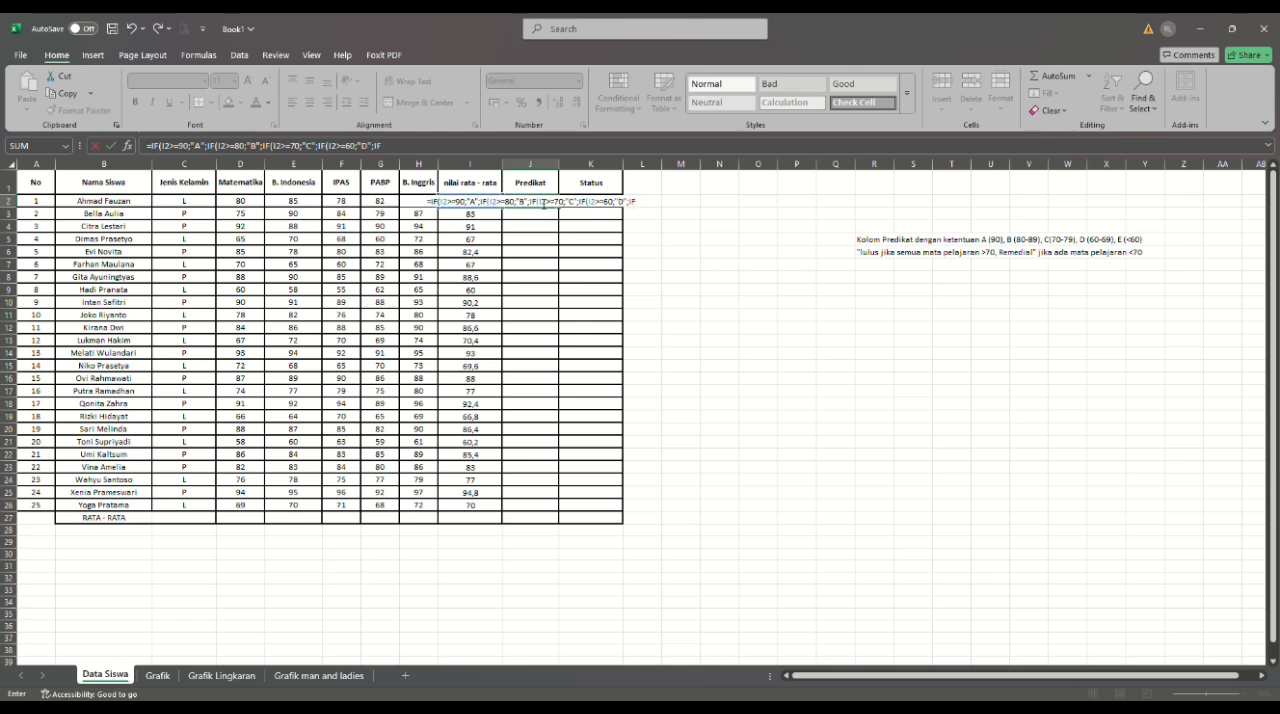
text(()
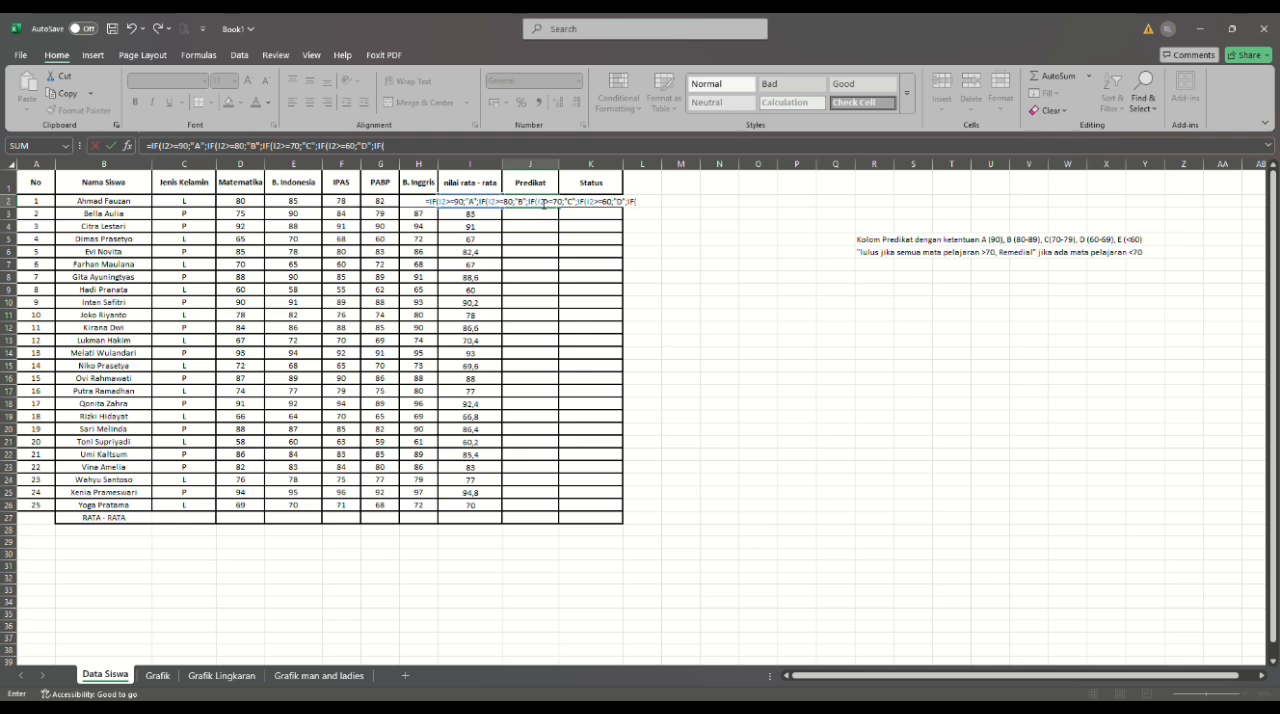
text(I)
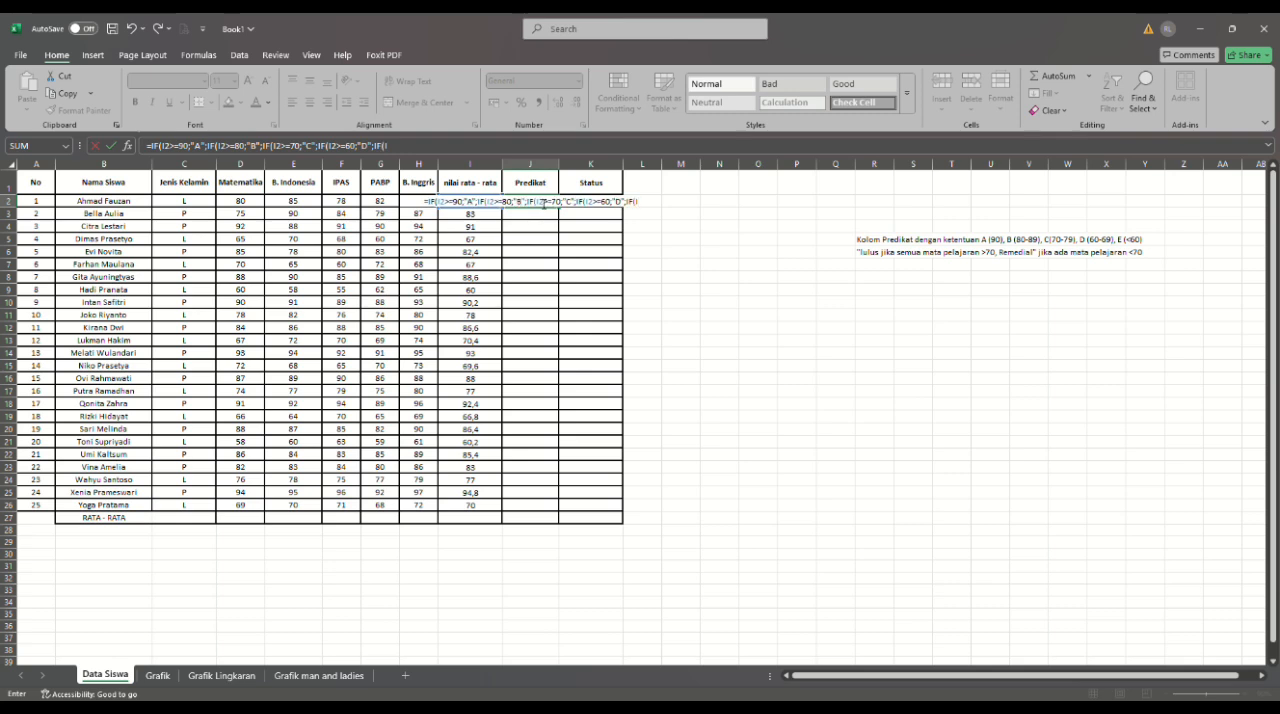
text(2)
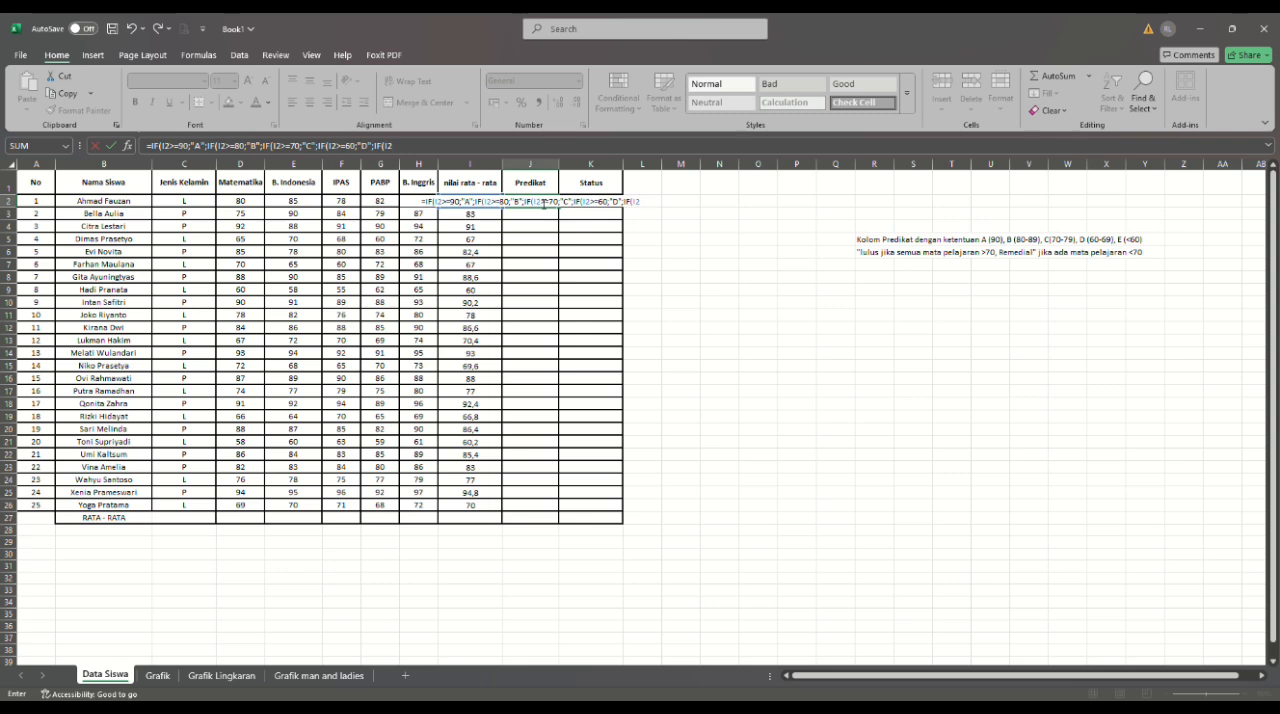
text(<)
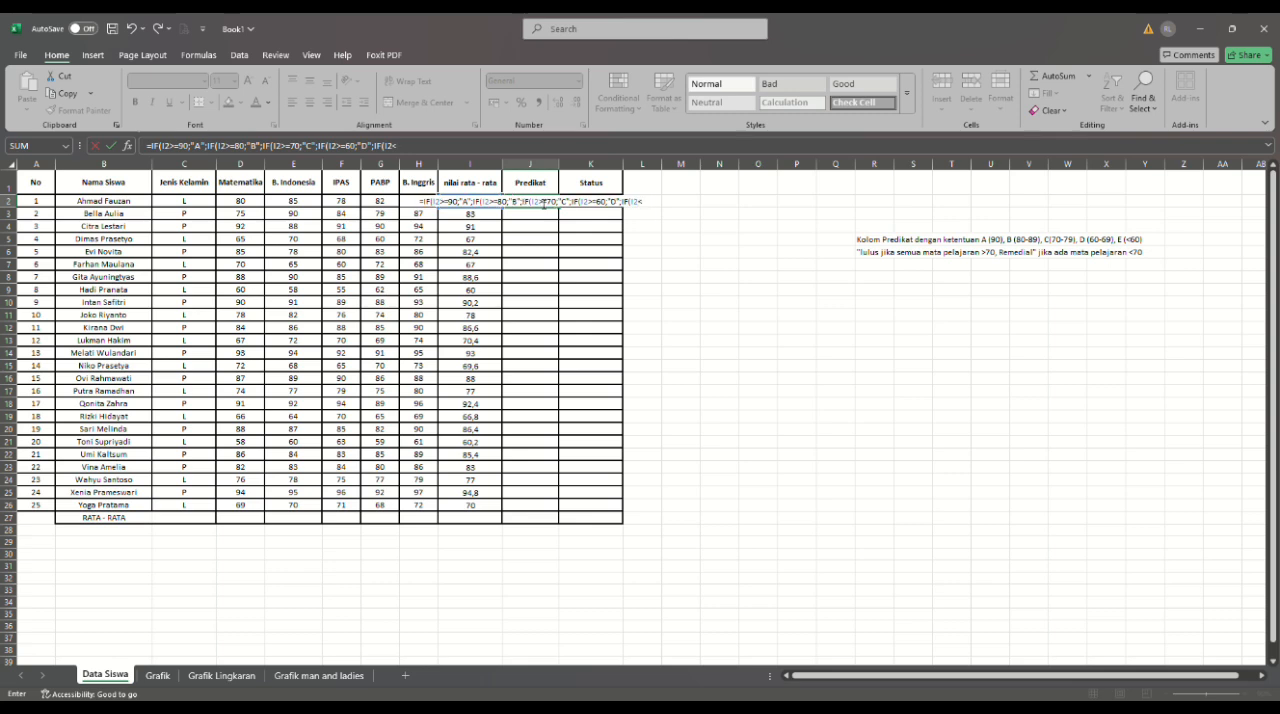
text(60)
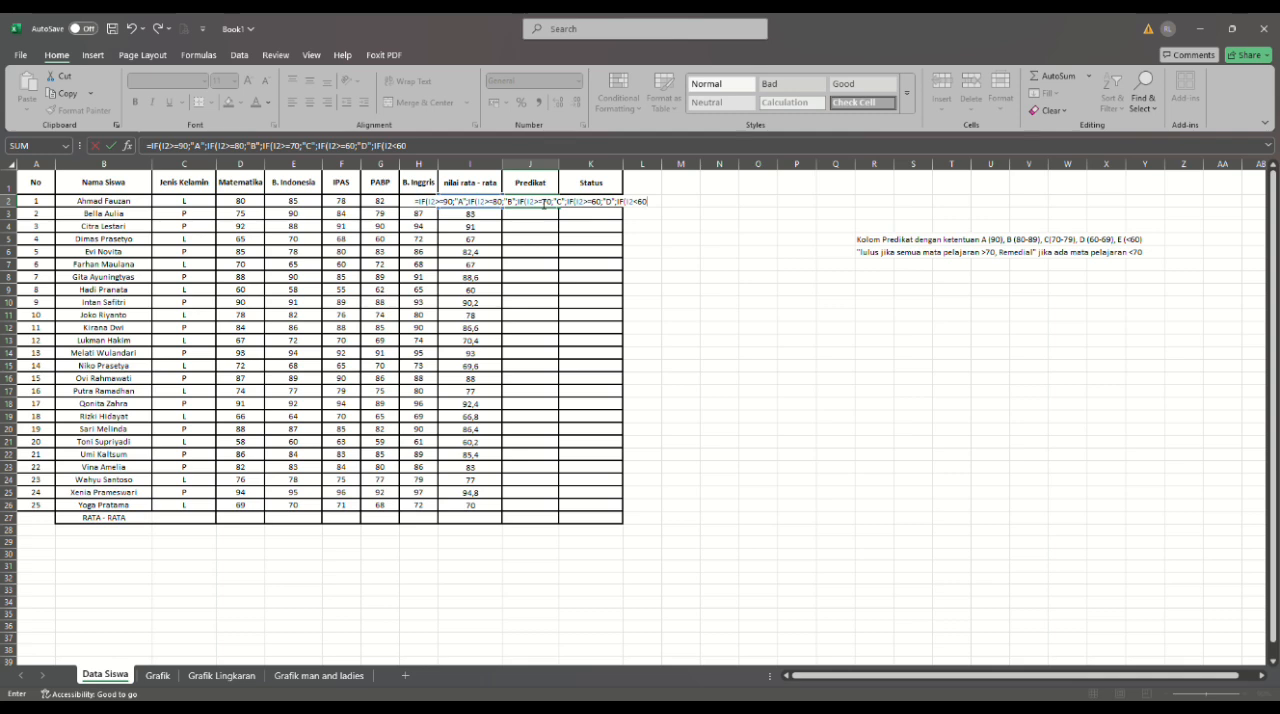
text(;")
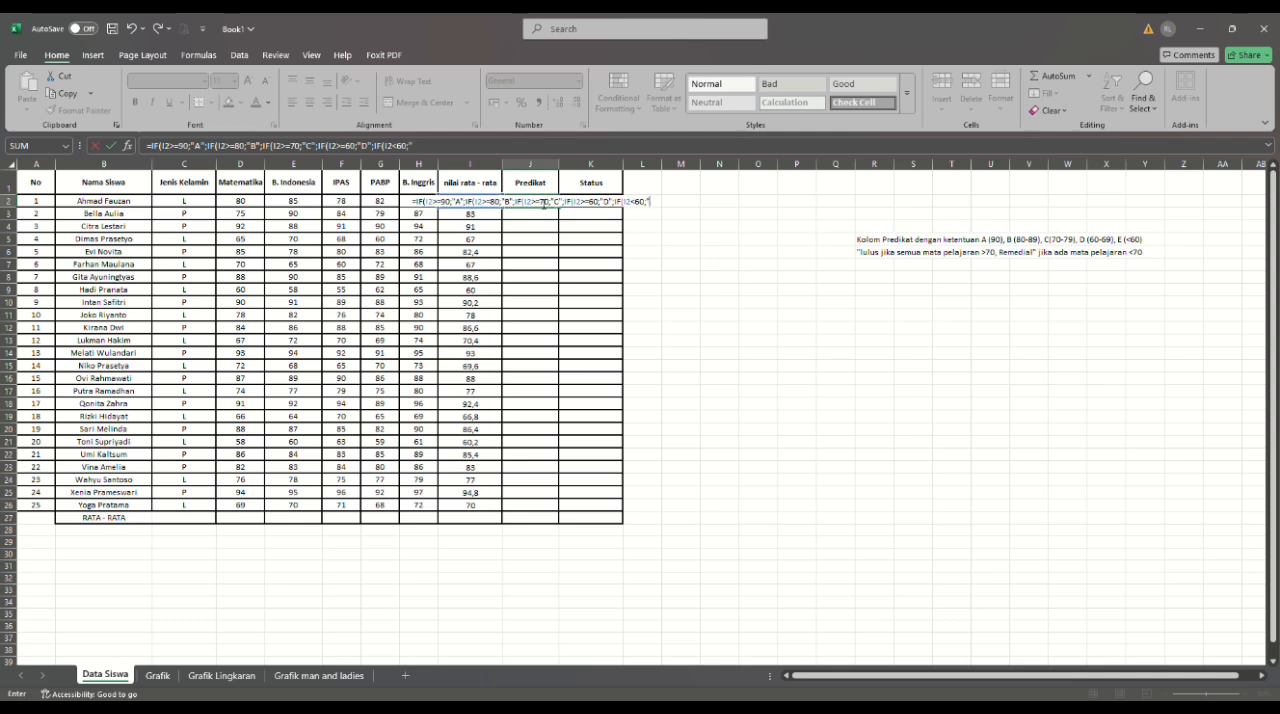
text(E)
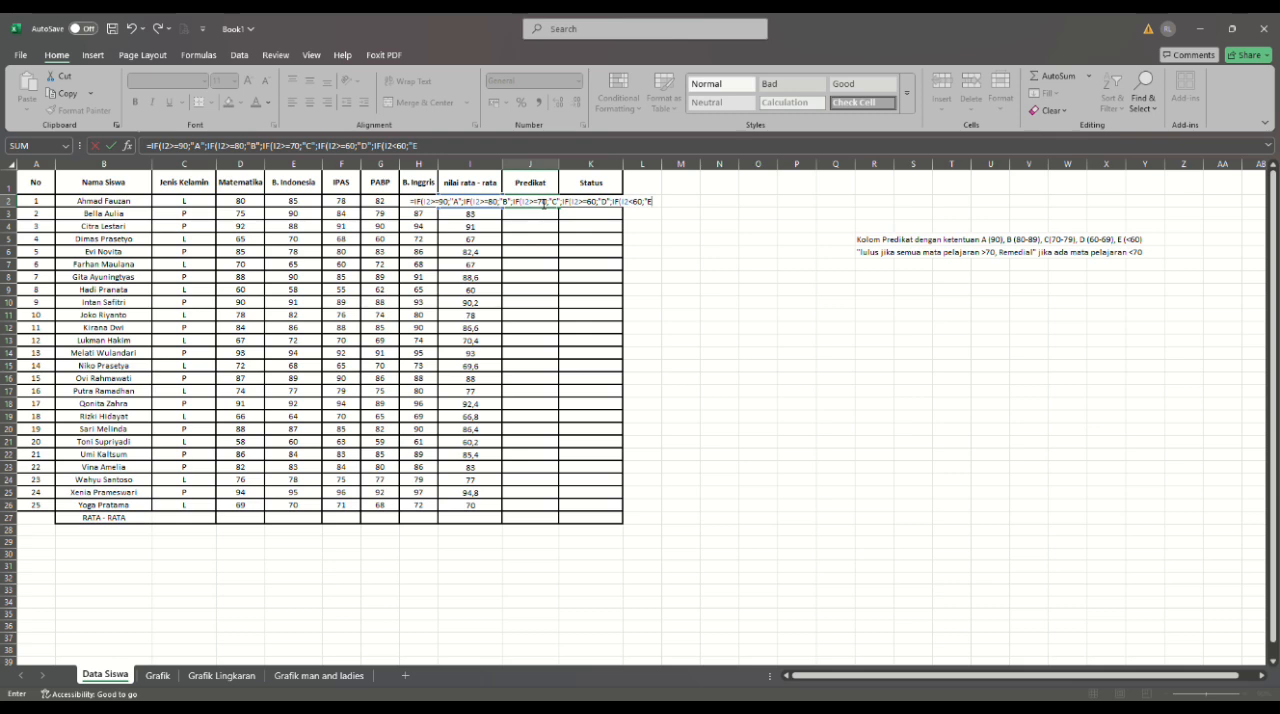
text(")
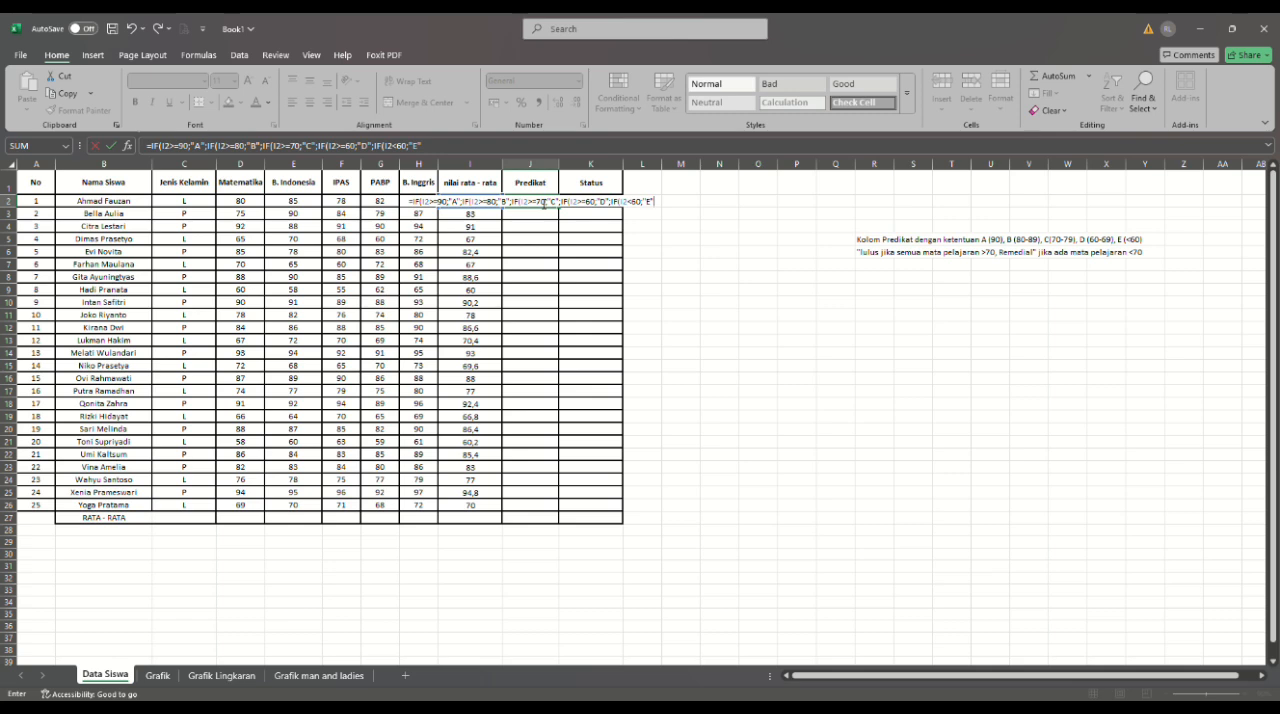
text()))))
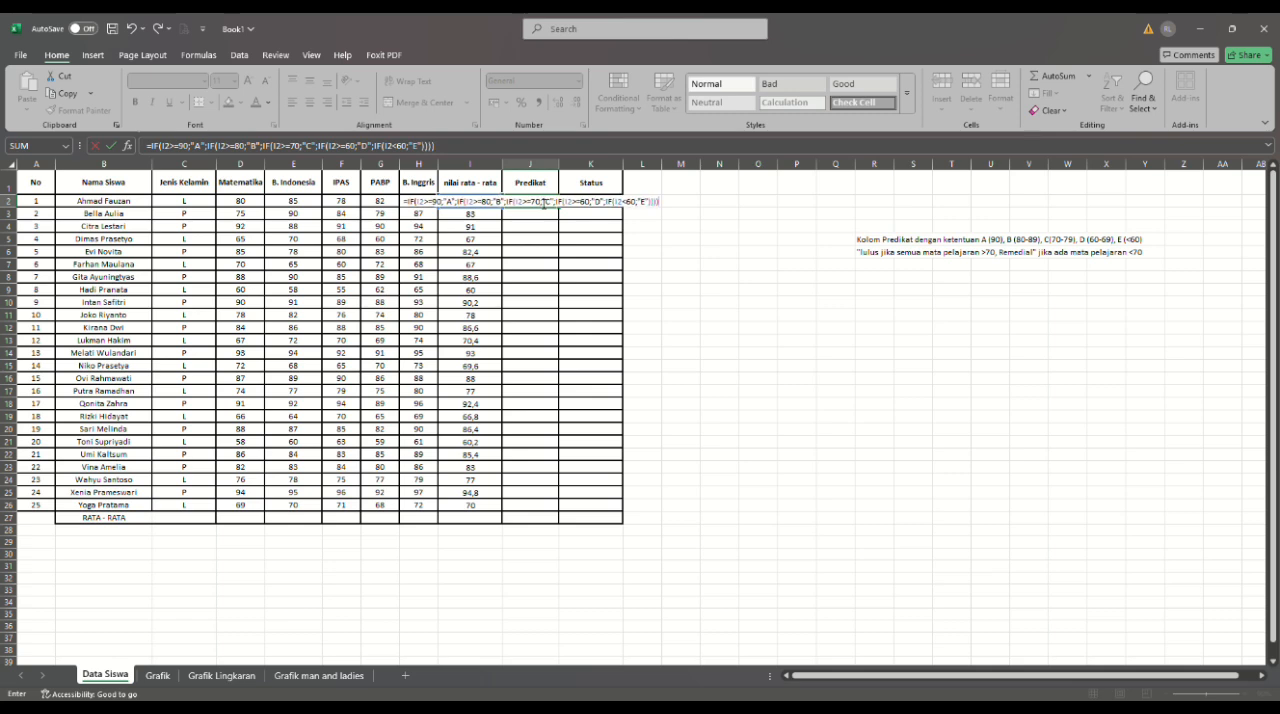
text())
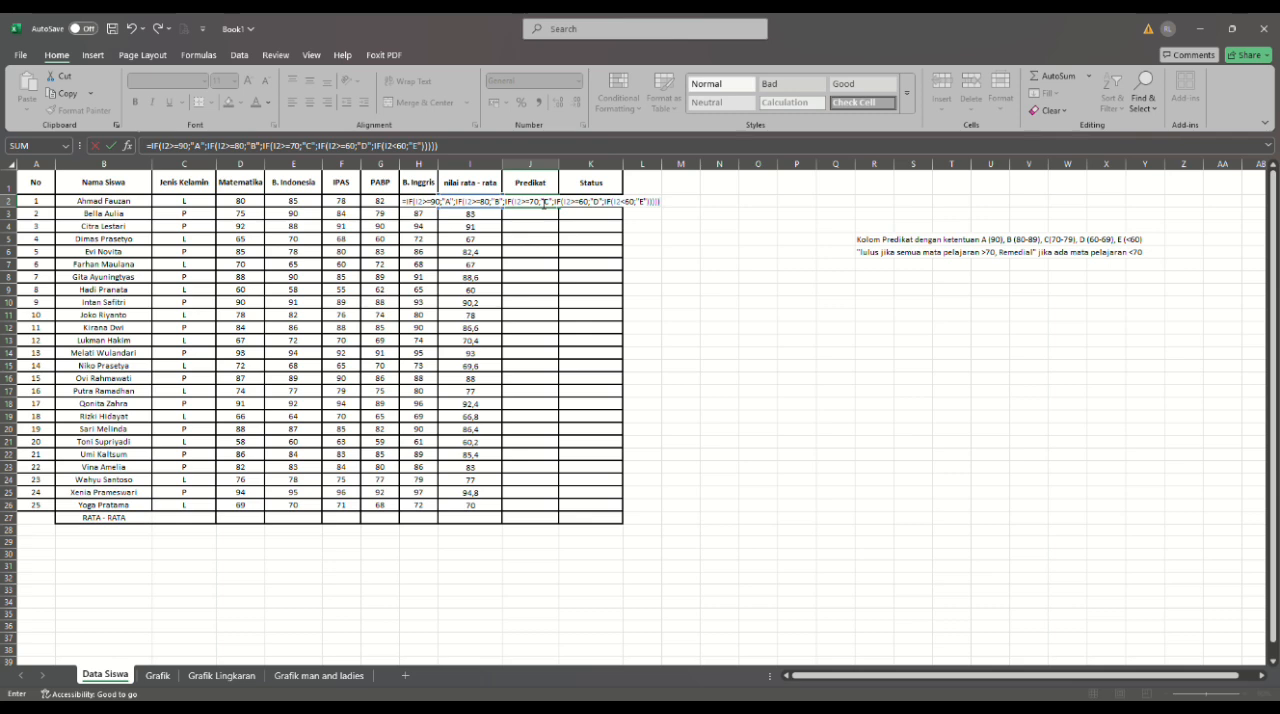
- Finish the Predikat formula in J2 with the nested condition IF(I2<60;"E" and five closing parentheses
key(Return)
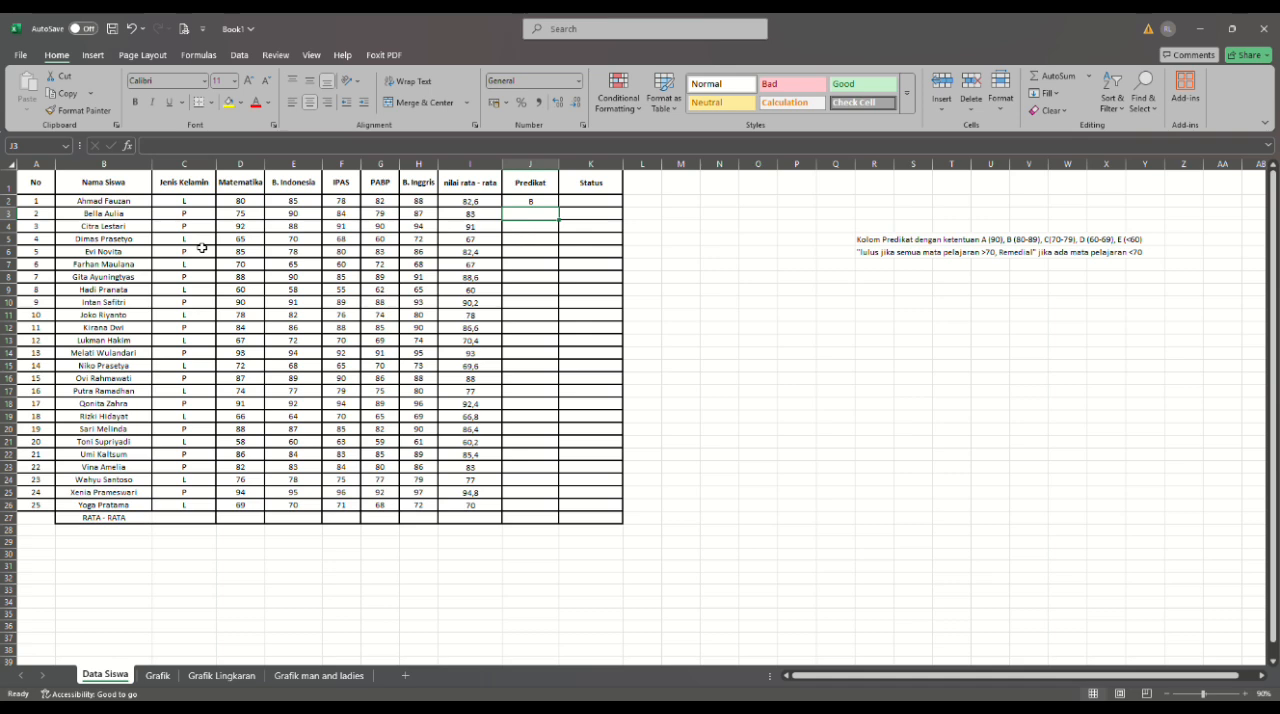
- Fill the Predikat formula from J2 down to J26 for all the students
click(533, 203)
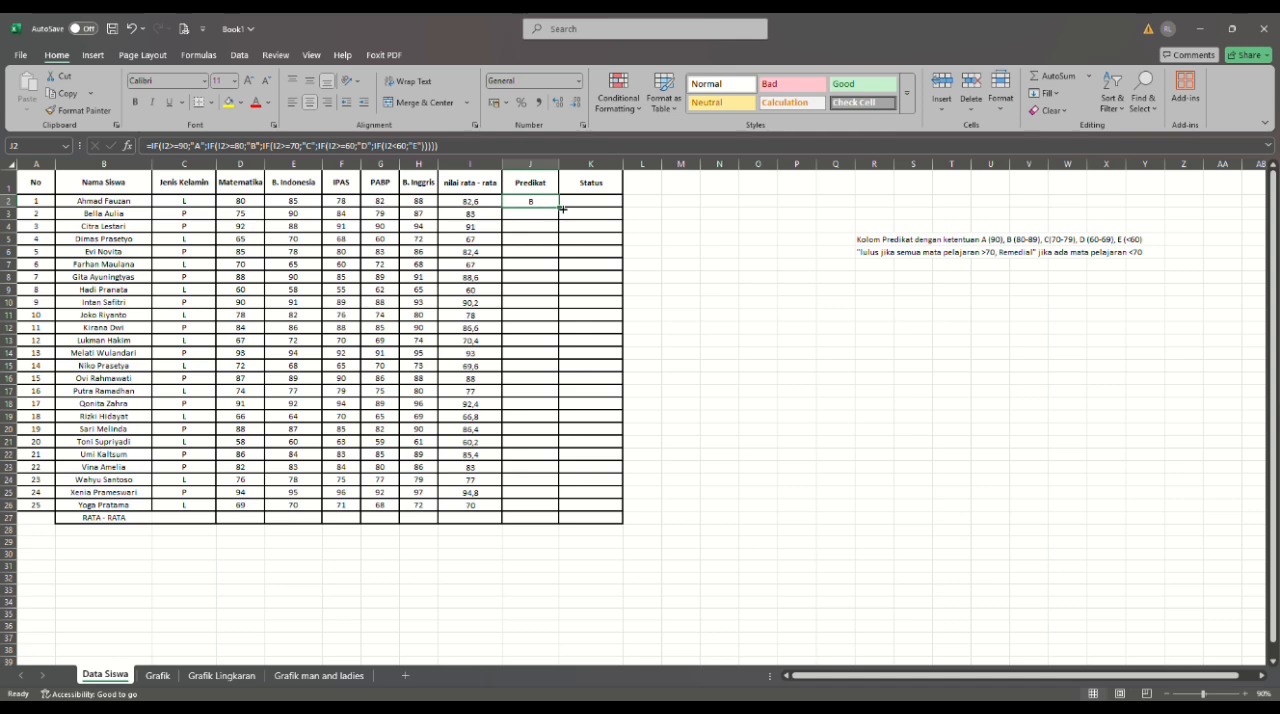
drag(562, 209, 558, 513)
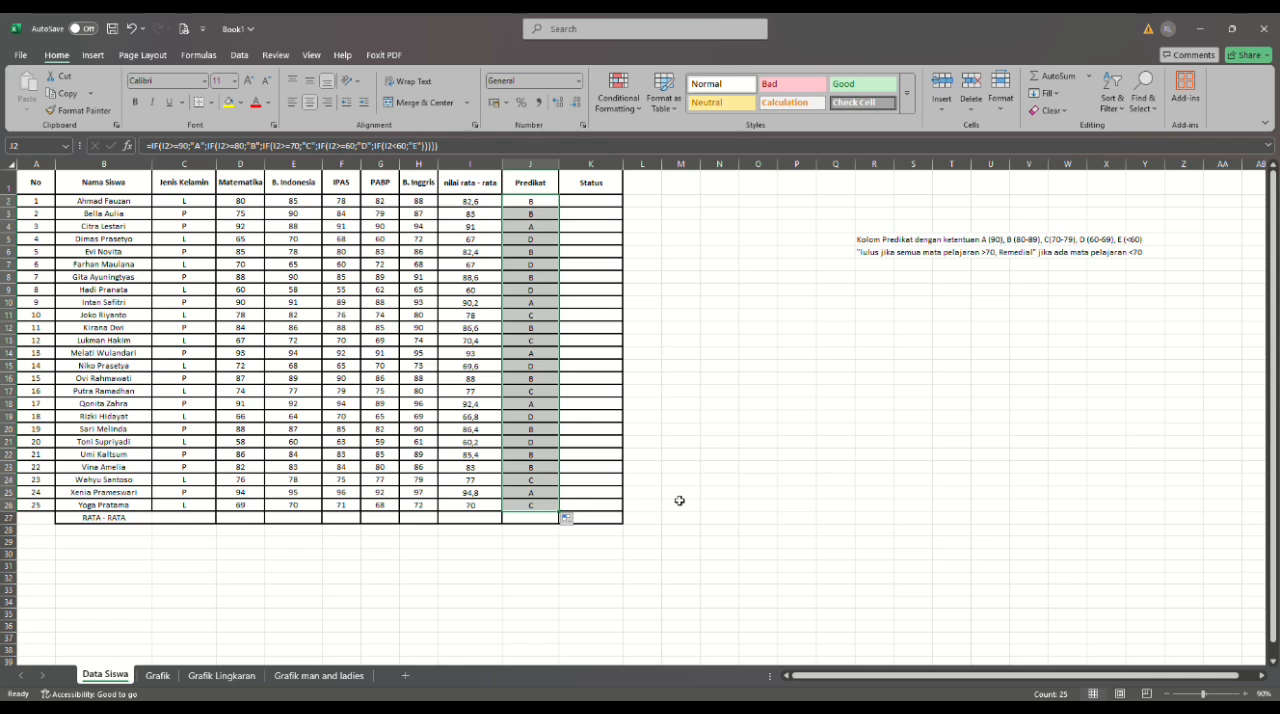
click(659, 444)
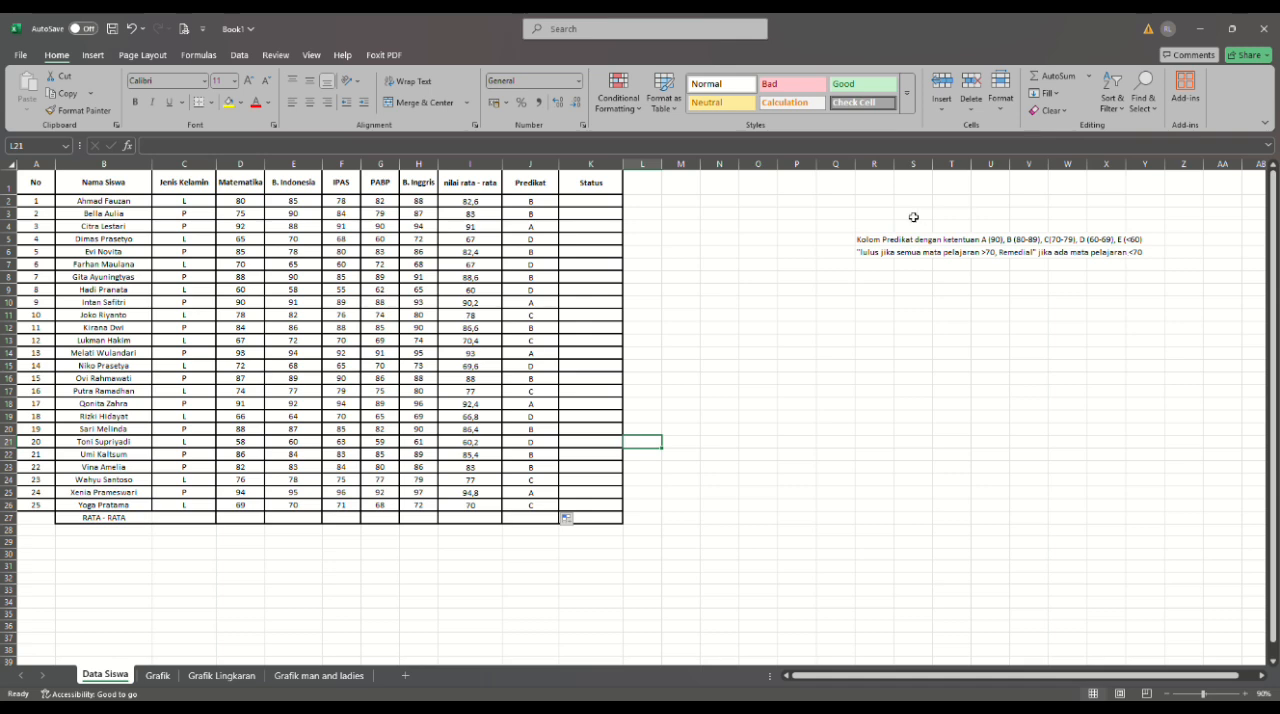
- Begin the Status formula in cell K2 with the condition =IF(I2>=70; testing the average score
click(604, 203)
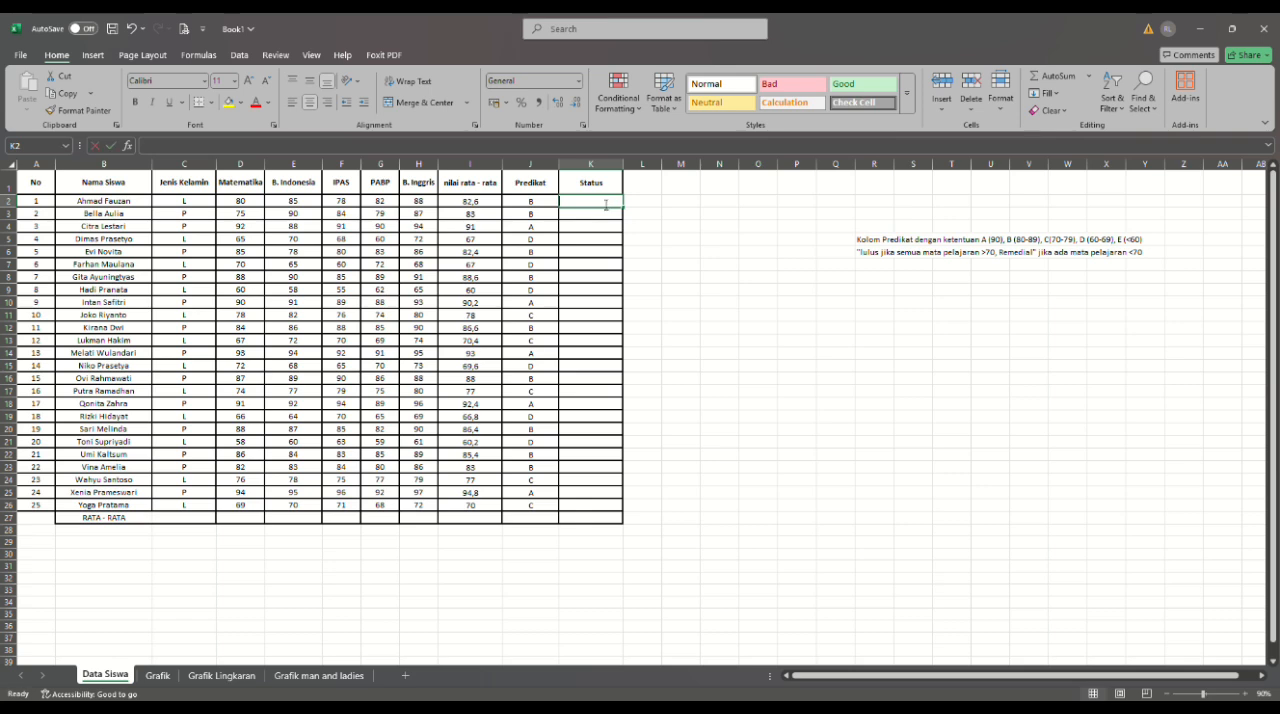
text(=)
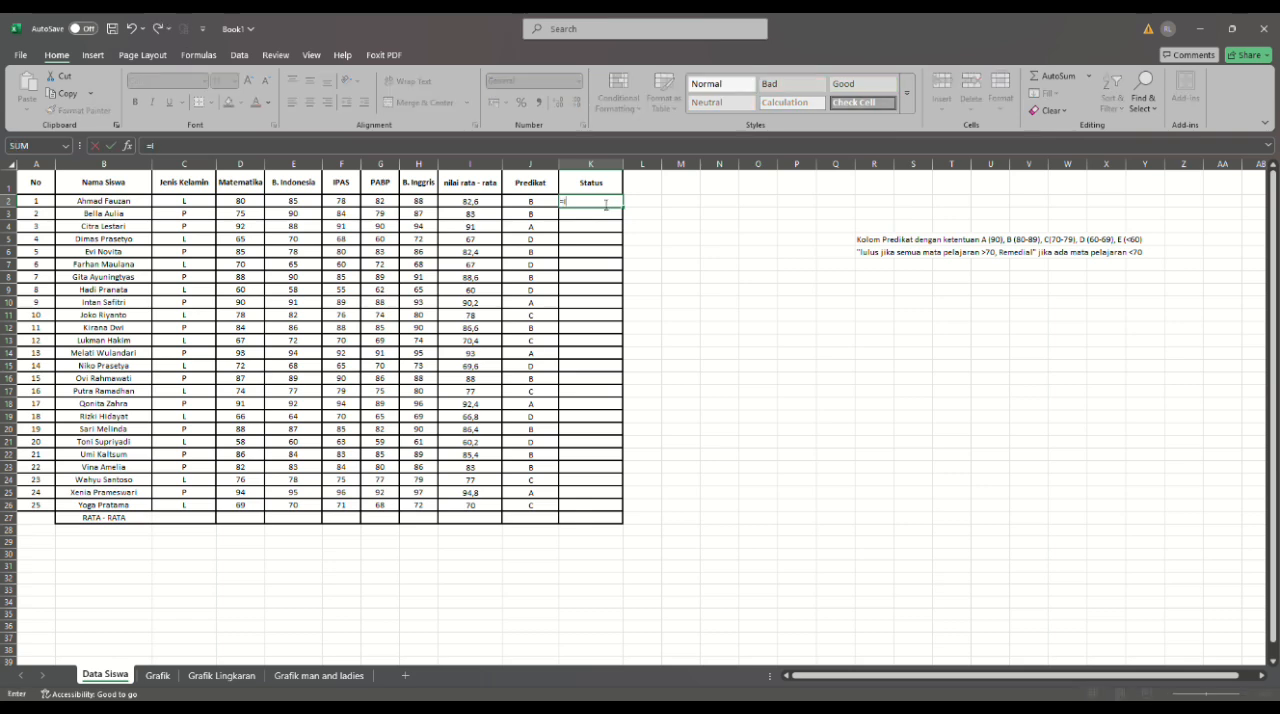
text(IF)
text(()
text(()
text(I)
text(2)
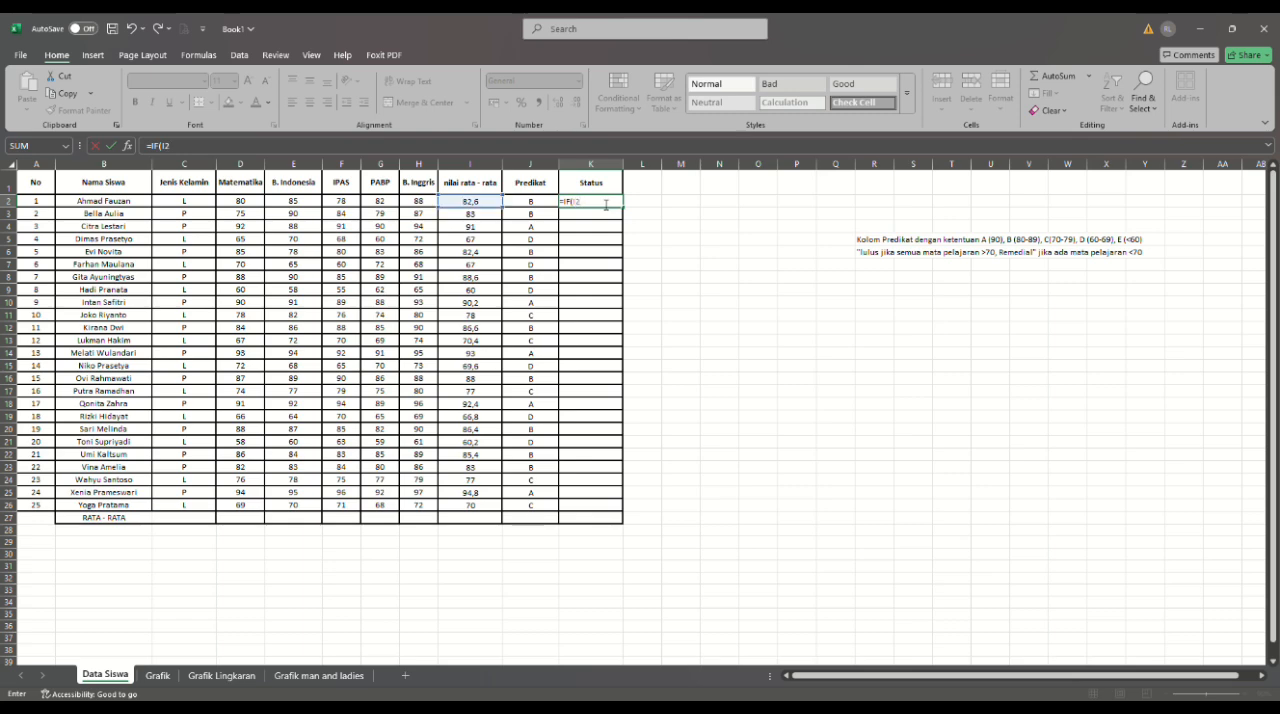
text(>=70;"LULUS)
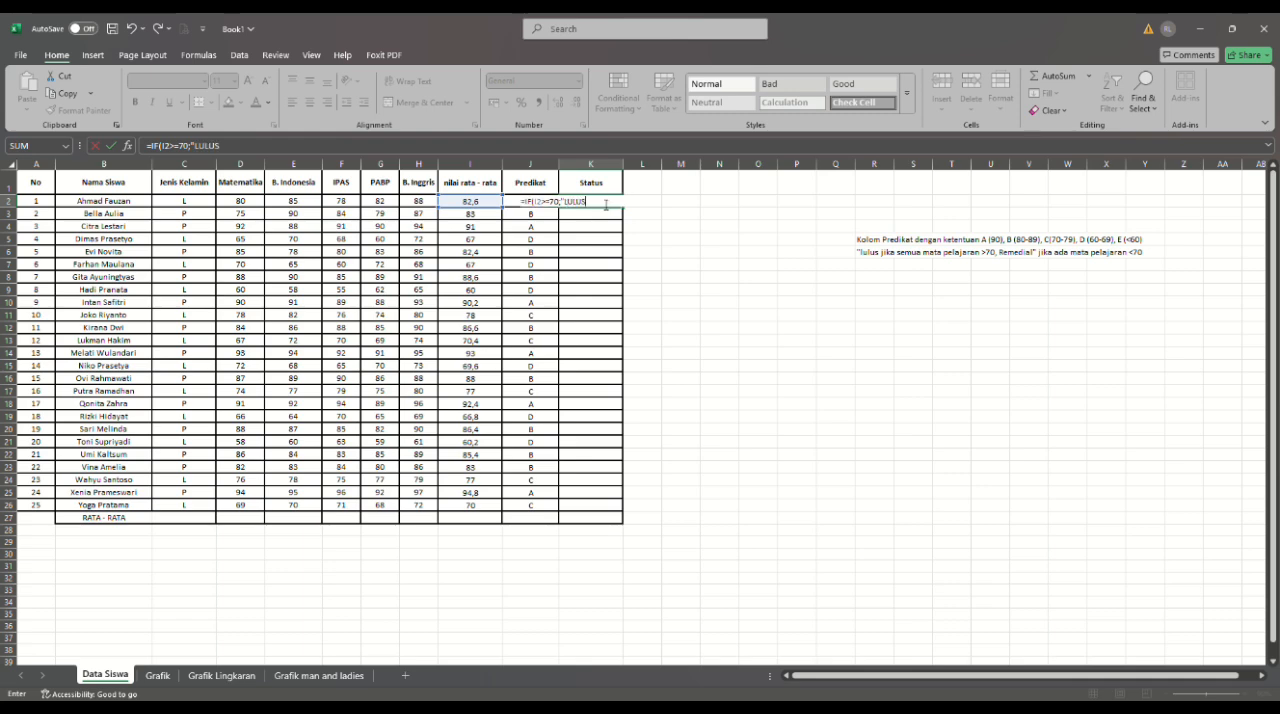
text(")
- Complete the Status formula in K2 with "LULUS" as the true result and "REMEDIAL" as the false result
text("REMEDIAL"))
key(Return)
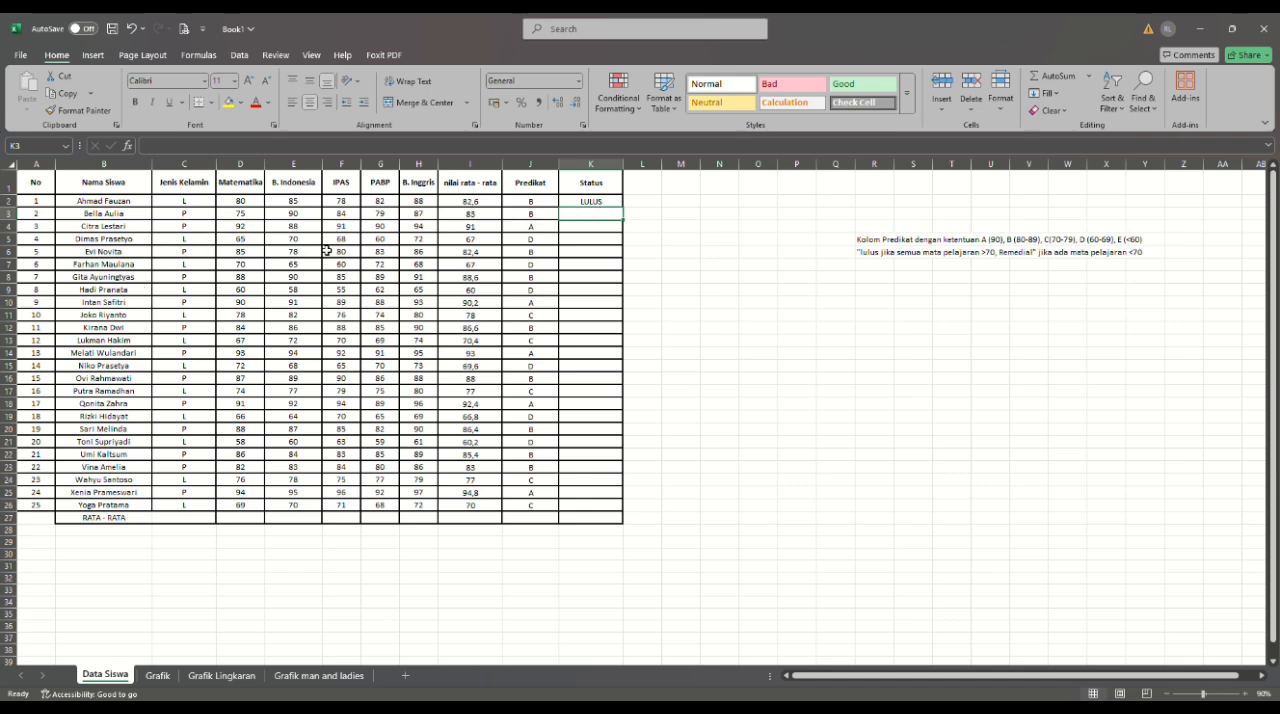
- Fill the Status formula from K2 down to K26 for all the students
click(584, 205)
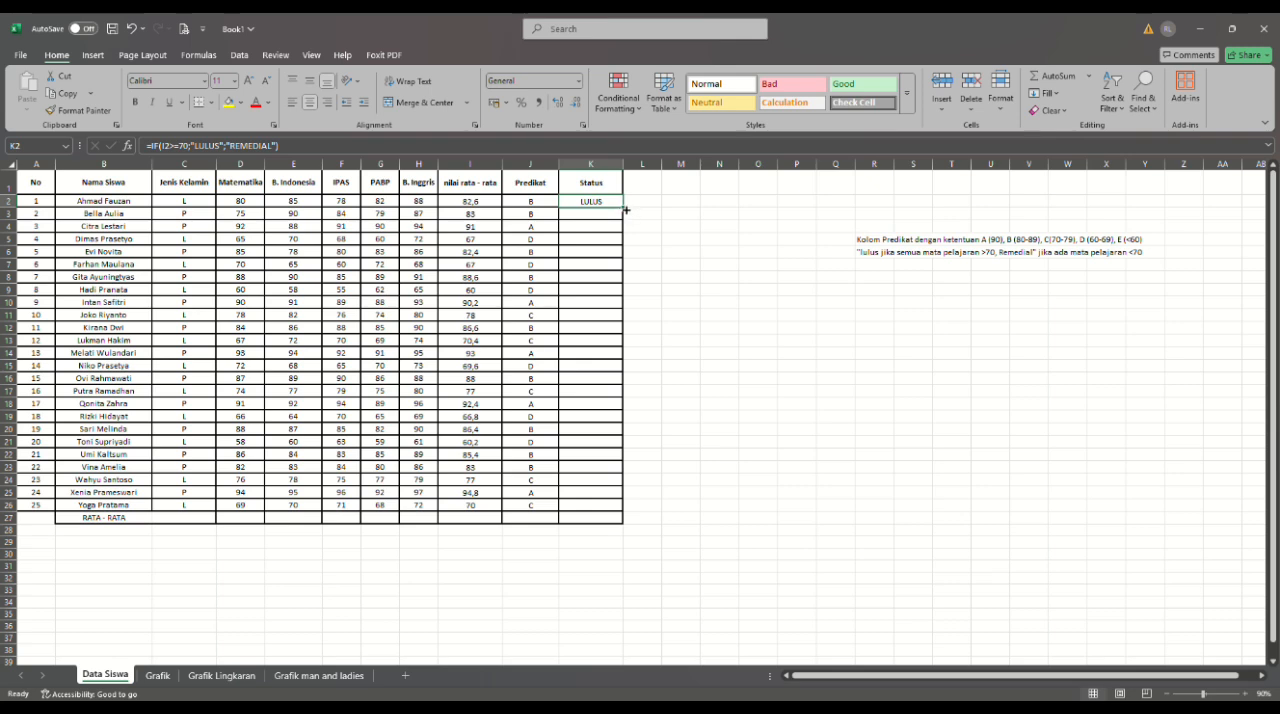
drag(626, 210, 624, 512)
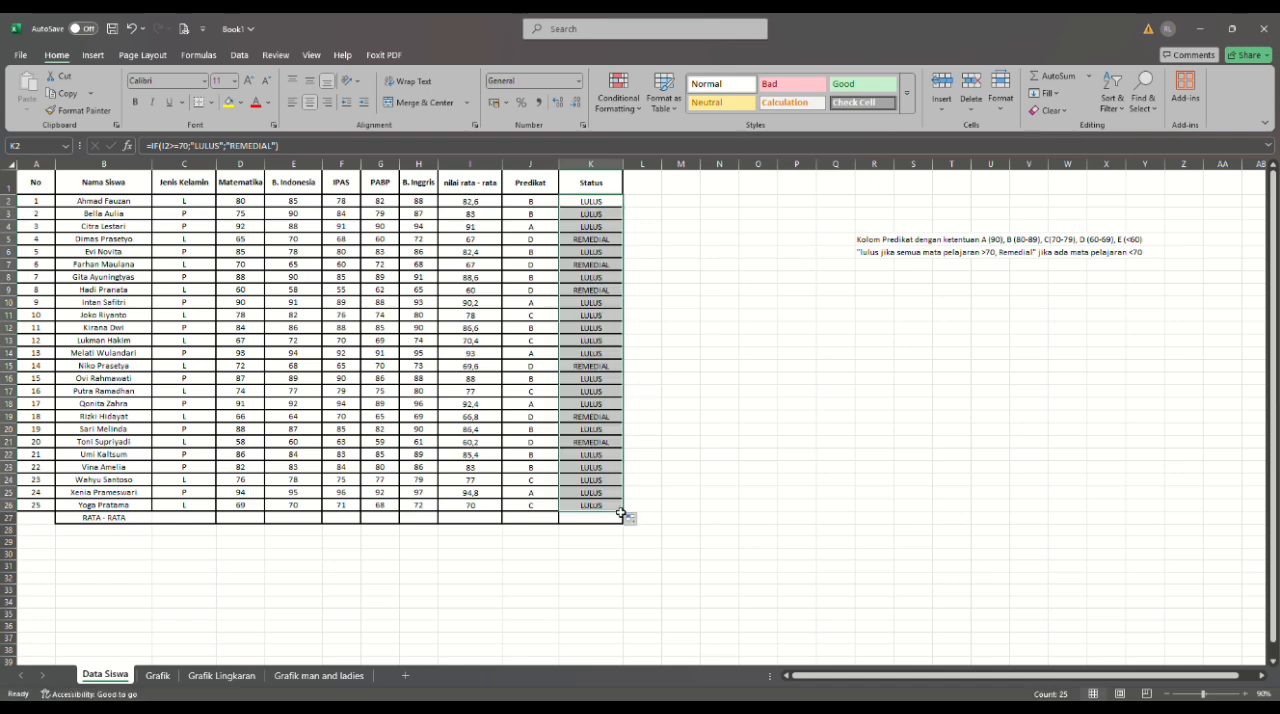
click(685, 498)
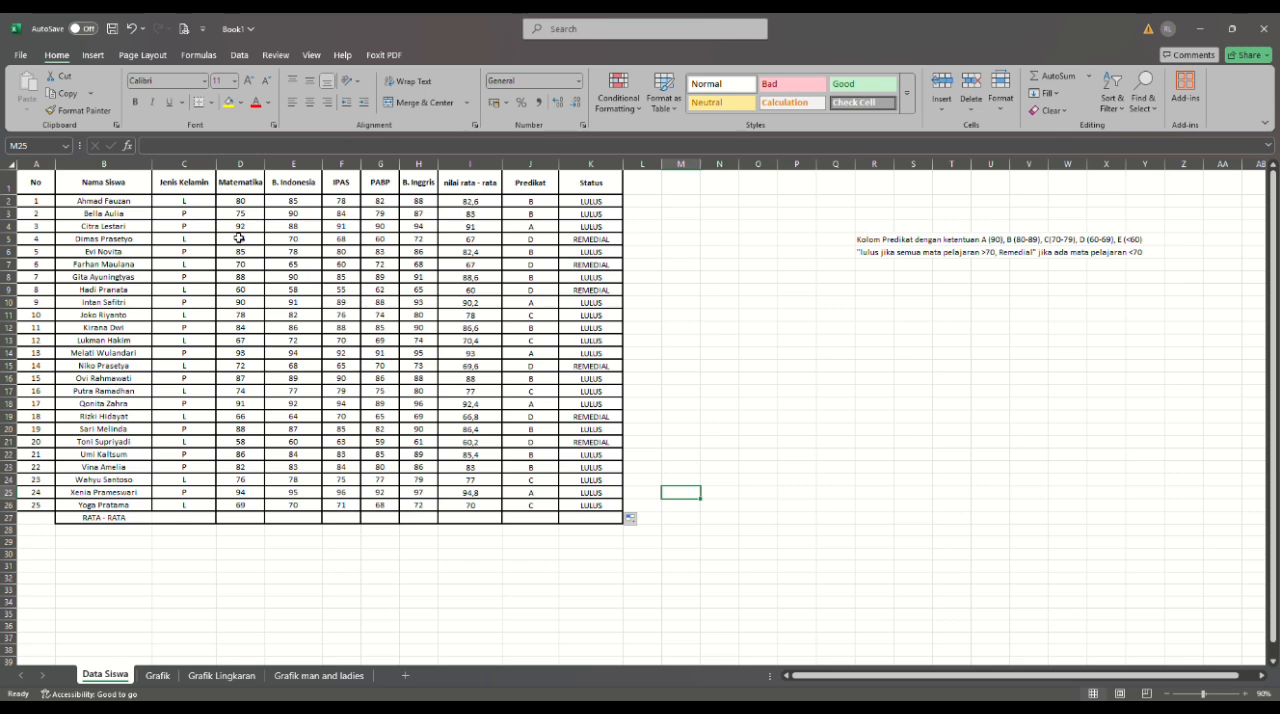
- Calculate the Matematika average in the RATA - RATA row by entering =AVERAGE(D2:D26) in cell D27
click(242, 521)
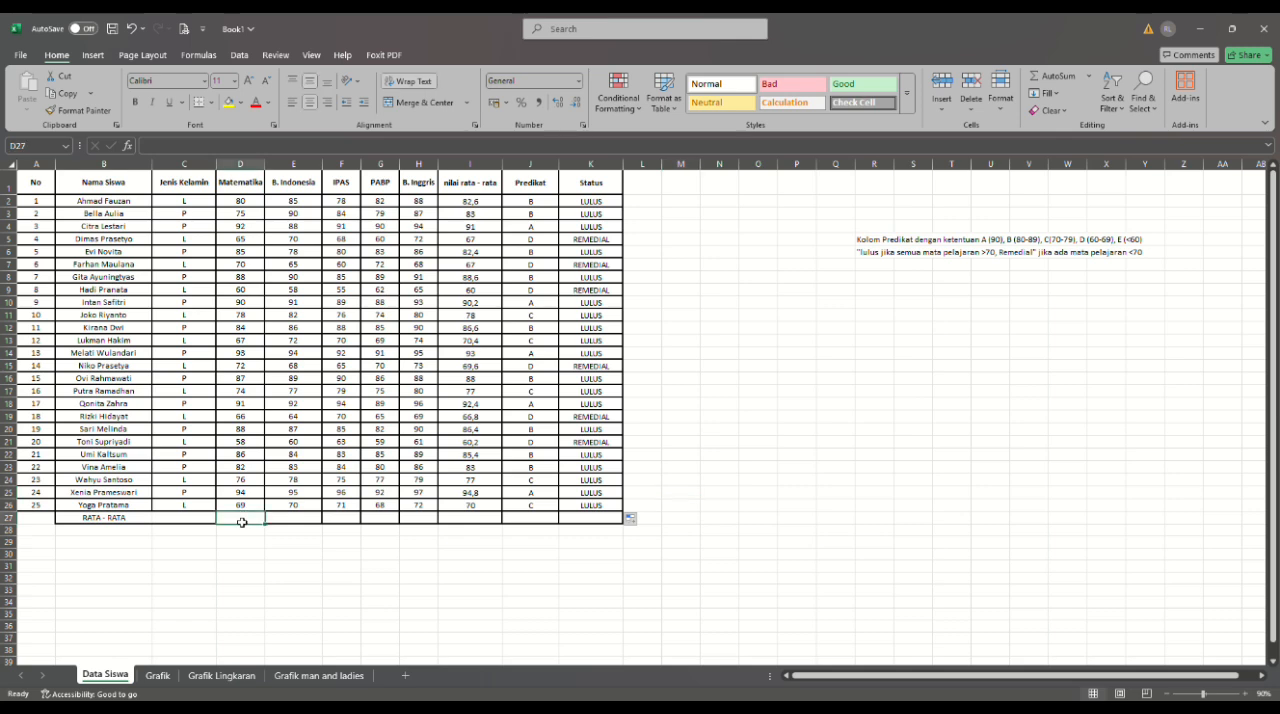
text(=)
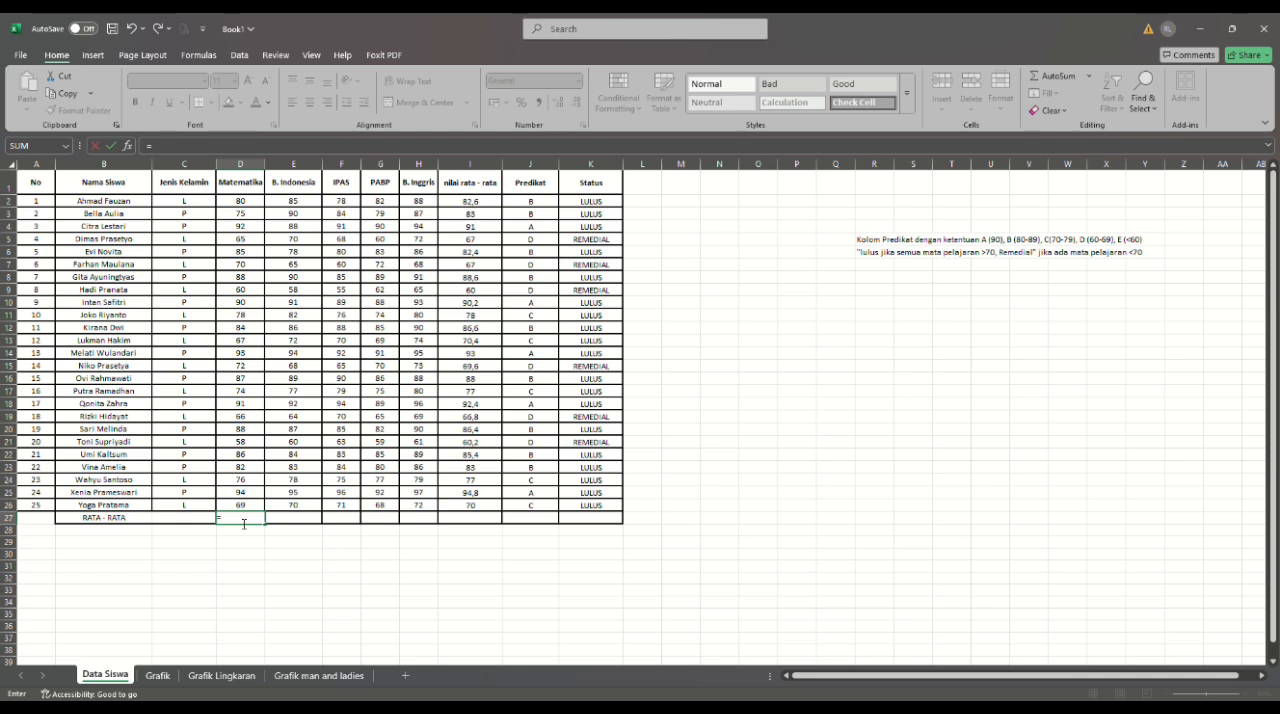
text(SUM)
key(BackSpace)
key(BackSpace)
key(BackSpace)
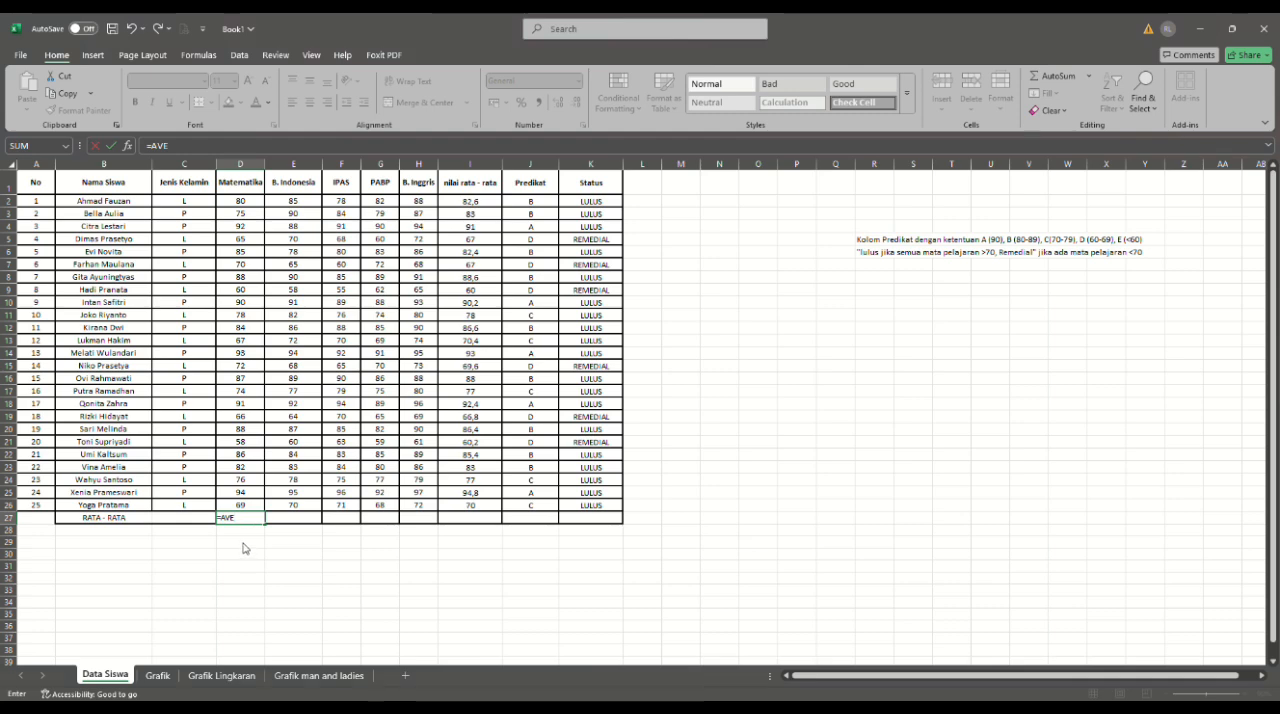
key(Tab)
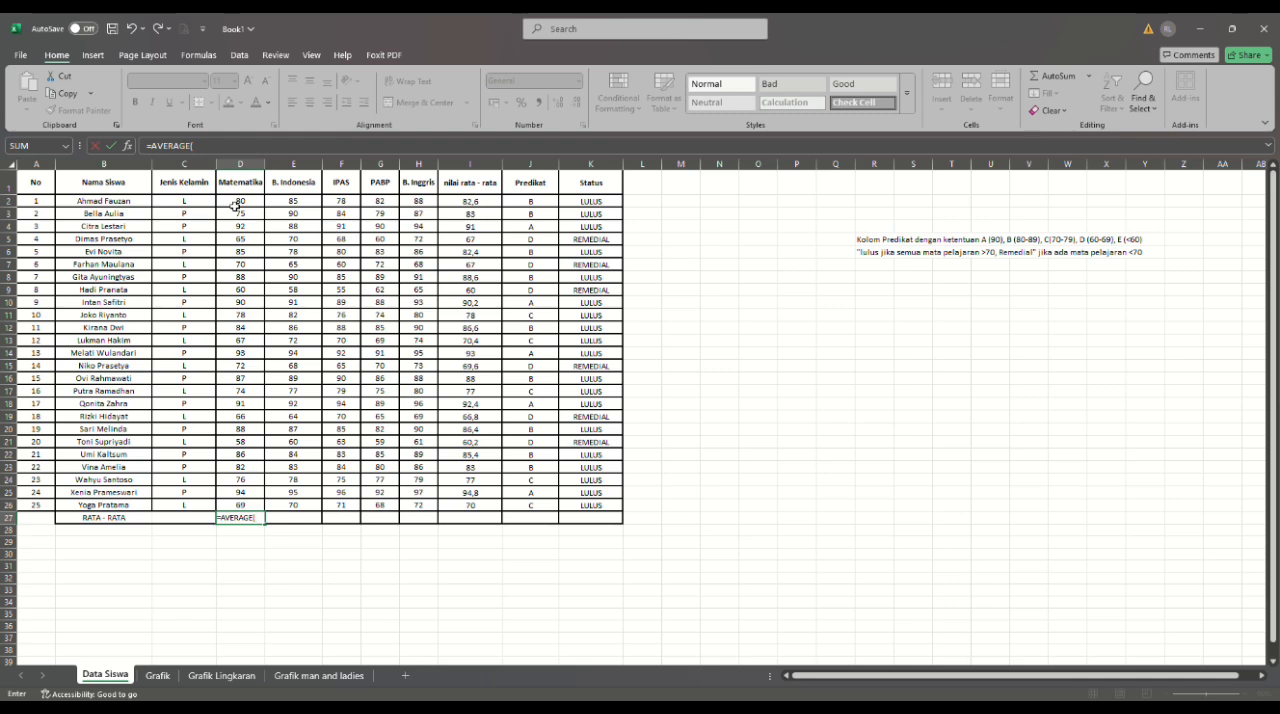
drag(236, 205, 246, 507)
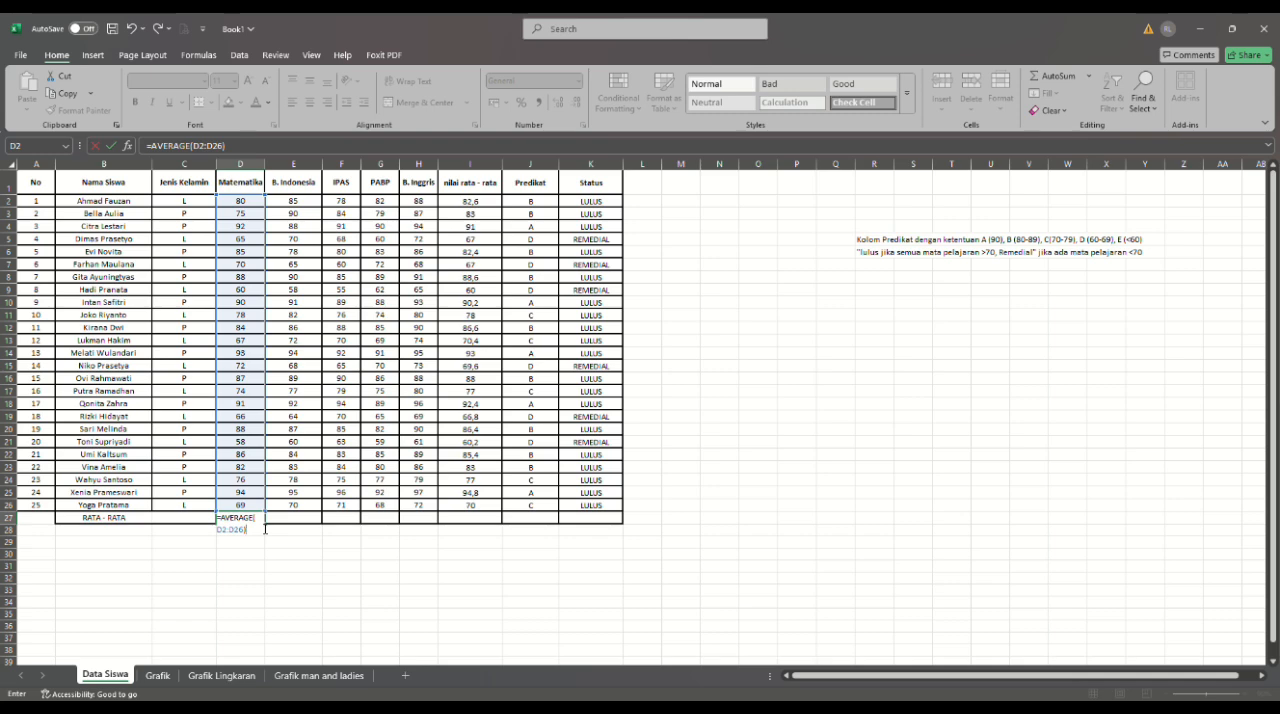
key(Return)
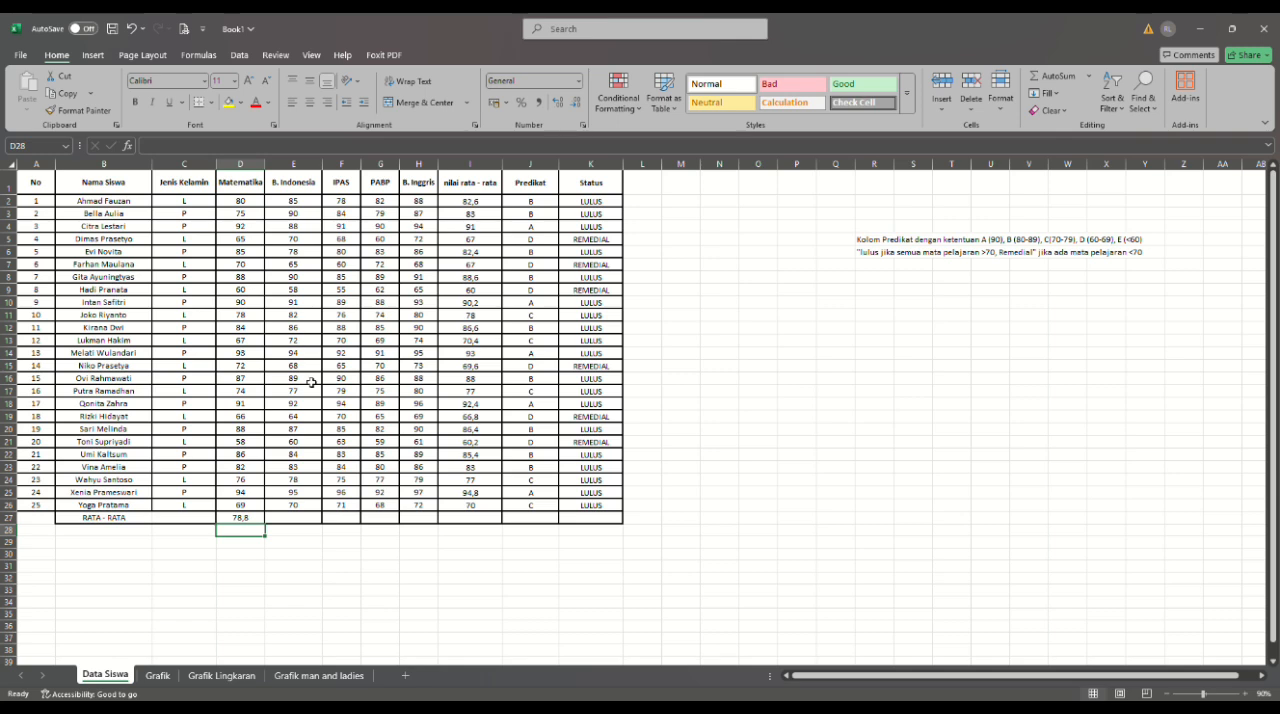
- Calculate the B. Indonesia average in cell E27 with the AVERAGE function over E2:E26
click(290, 520)
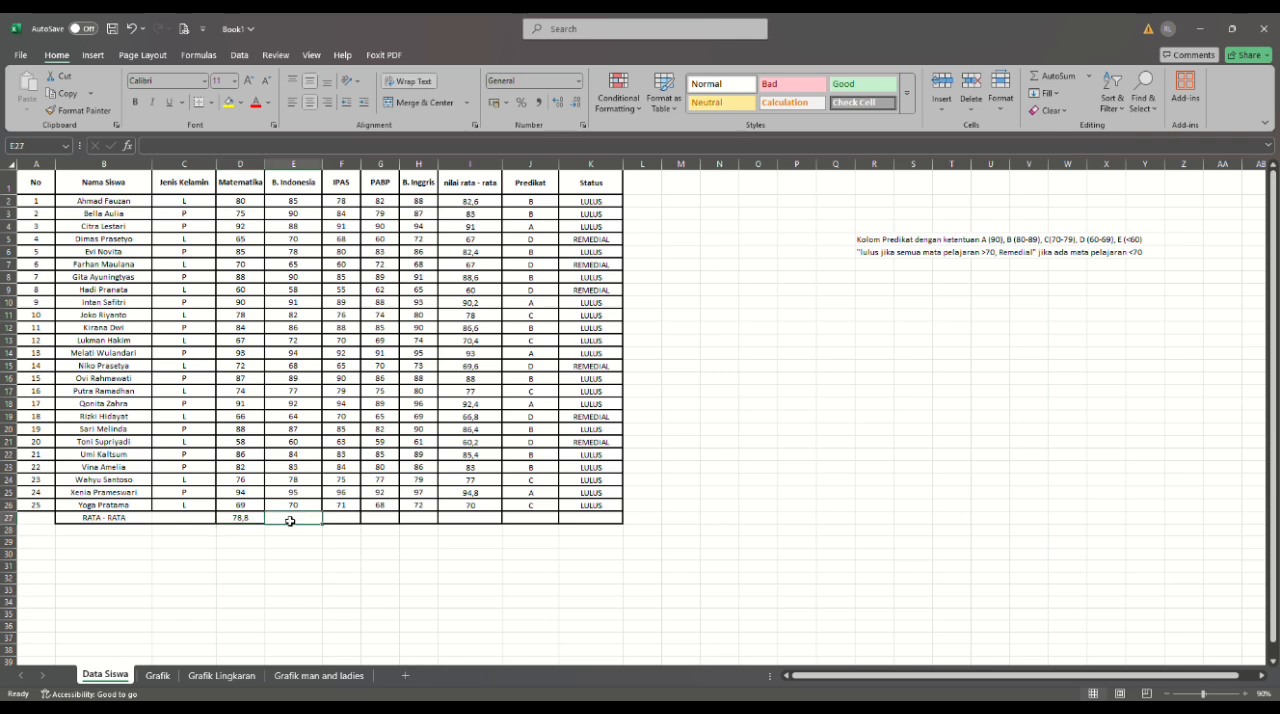
text(=)
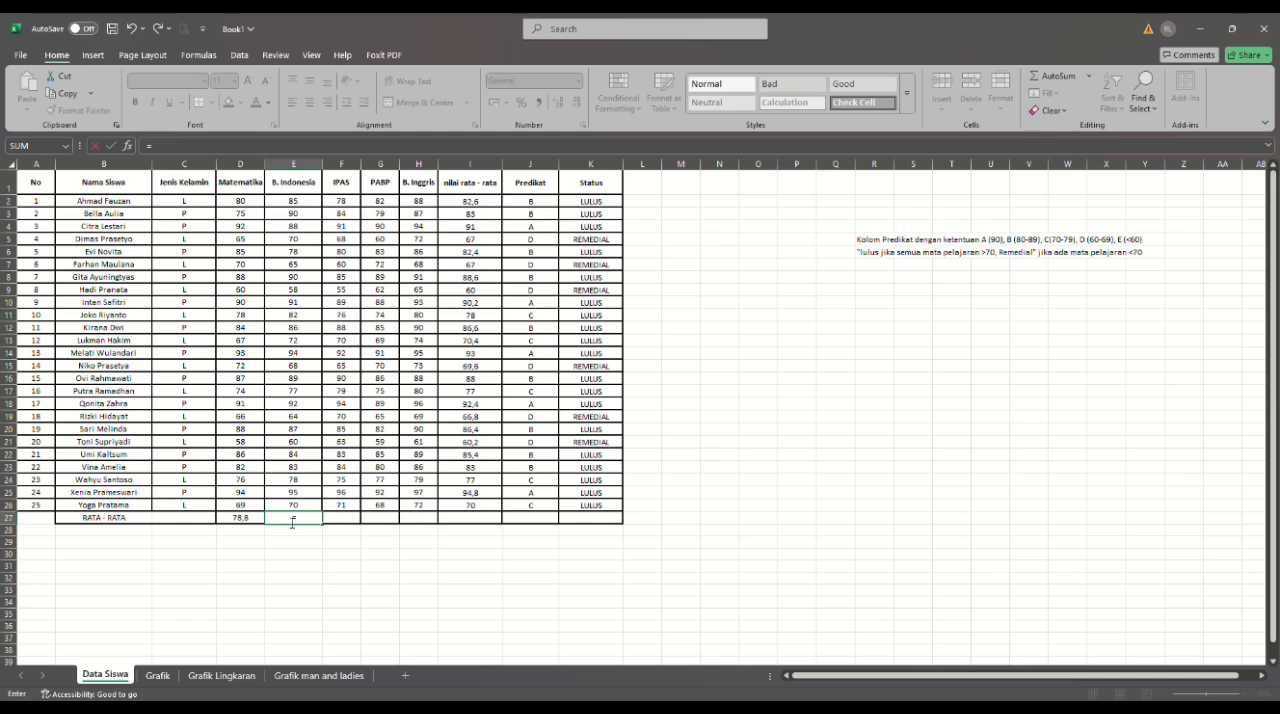
text(AVE)
key(Tab)
drag(300, 207, 294, 505)
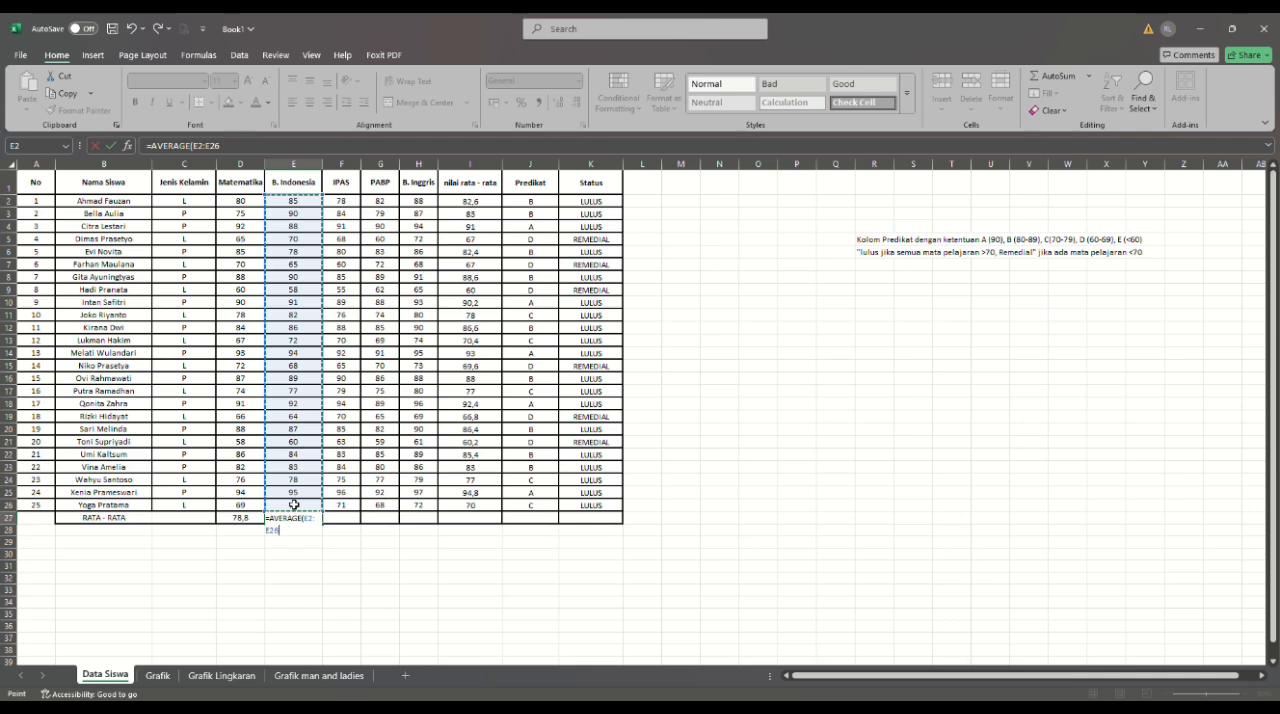
key(Return)
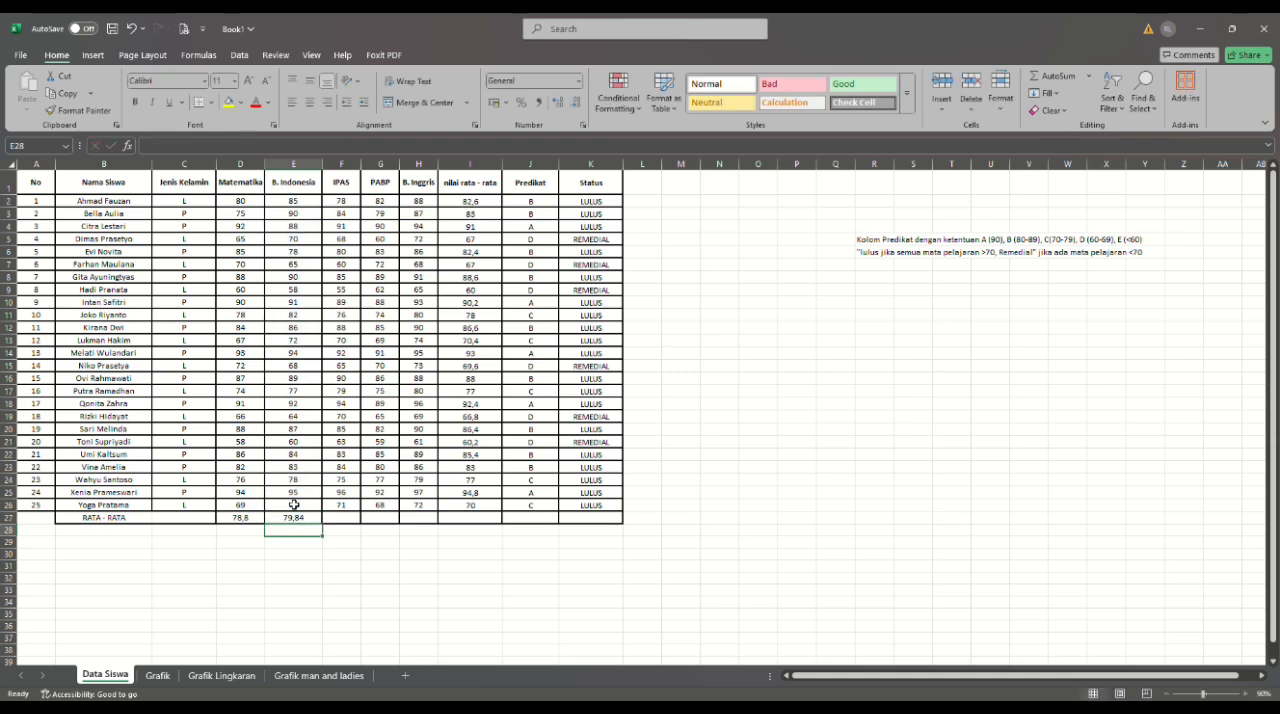
click(335, 525)
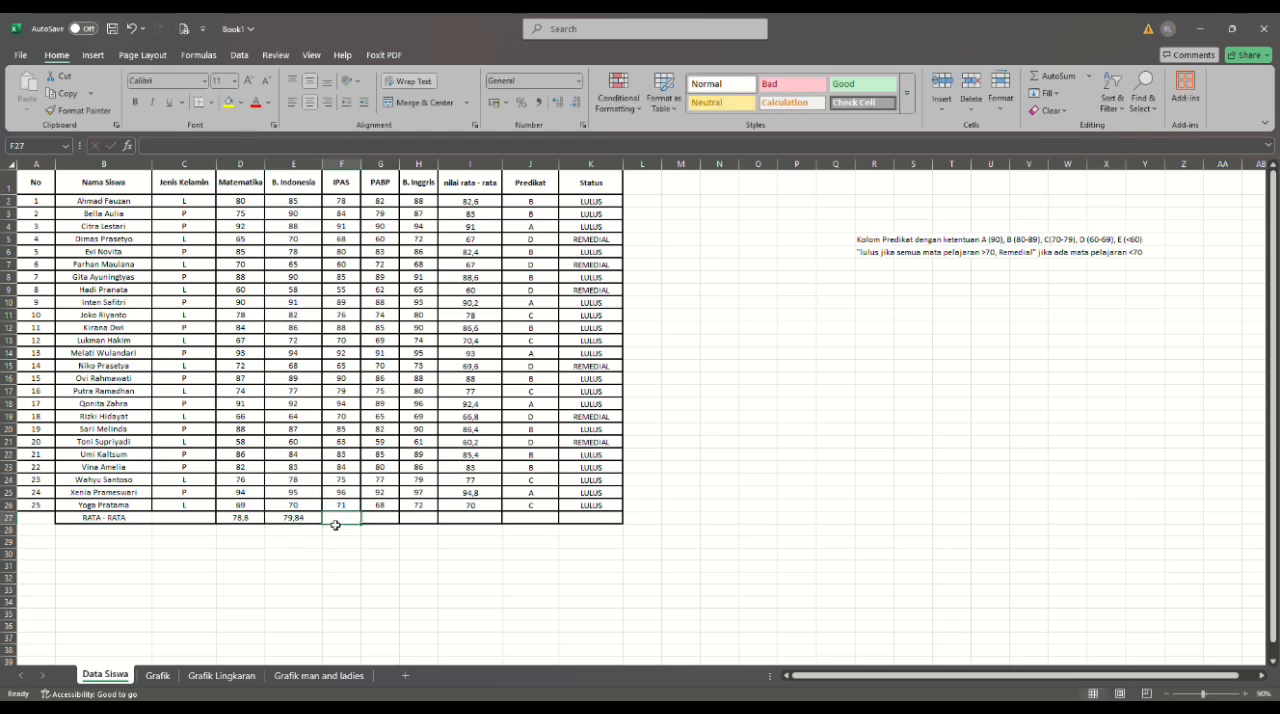
text(=)
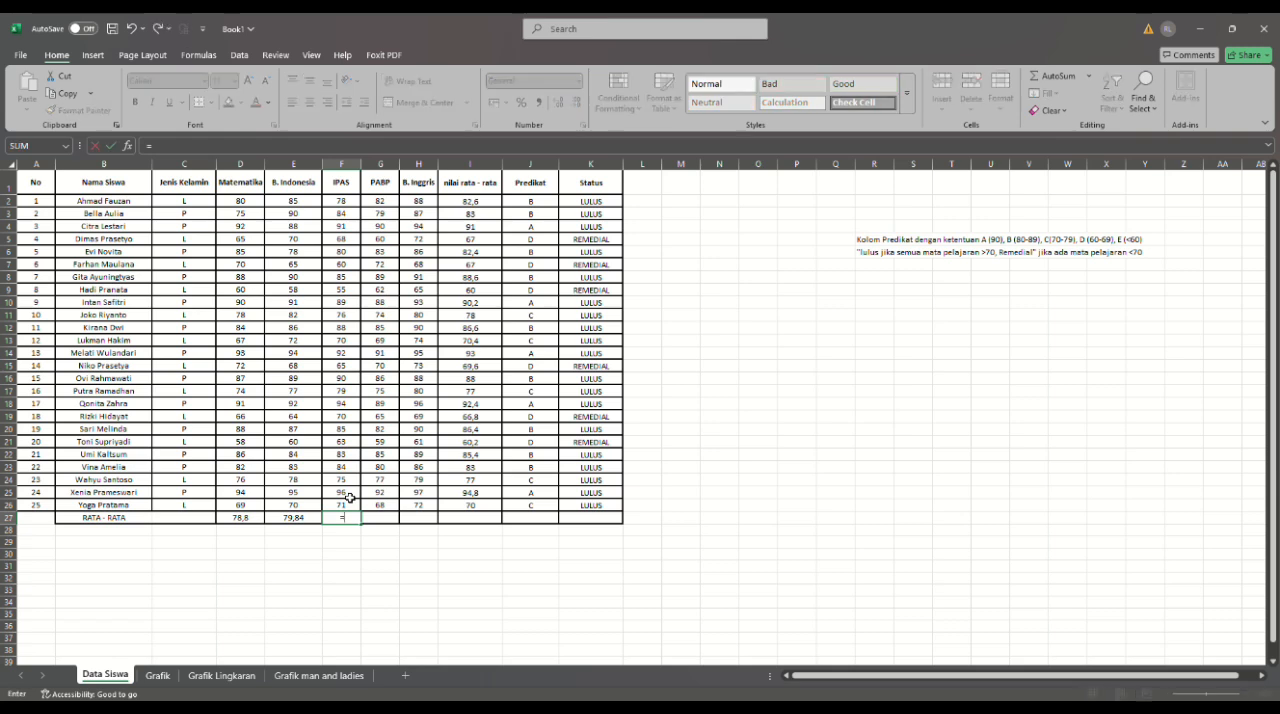
text(AVE)
key(Tab)
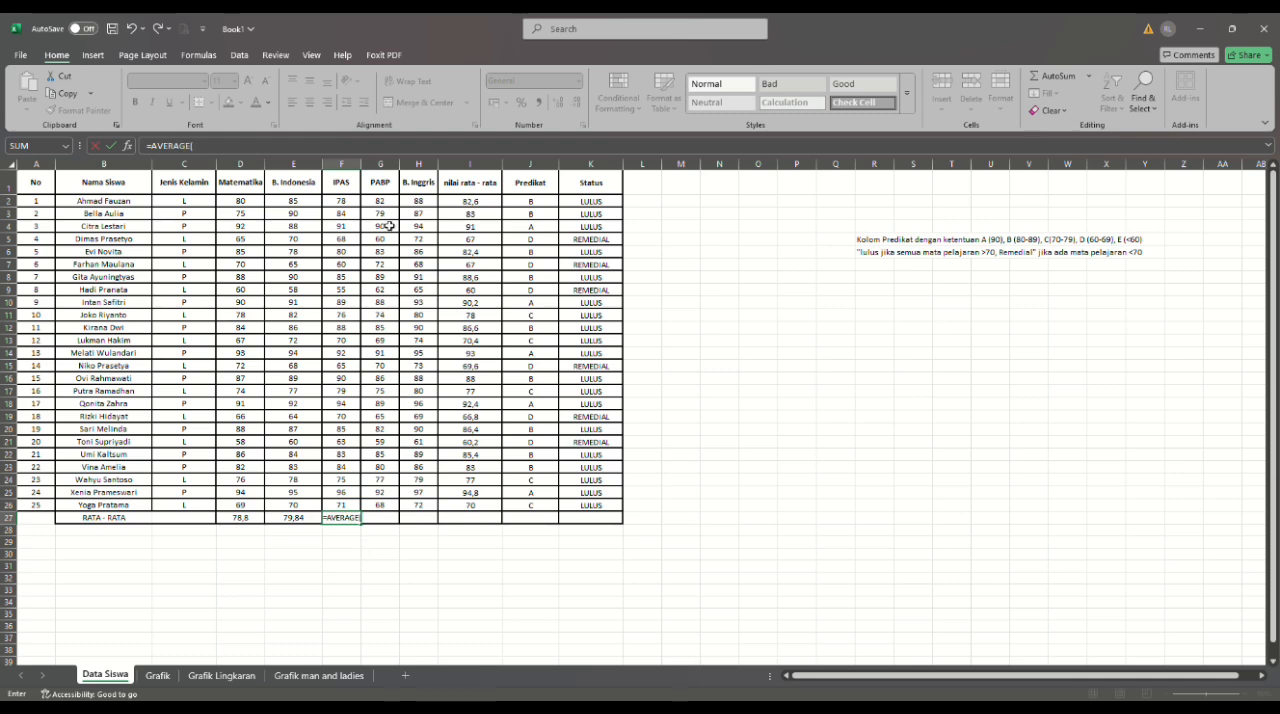
click(352, 204)
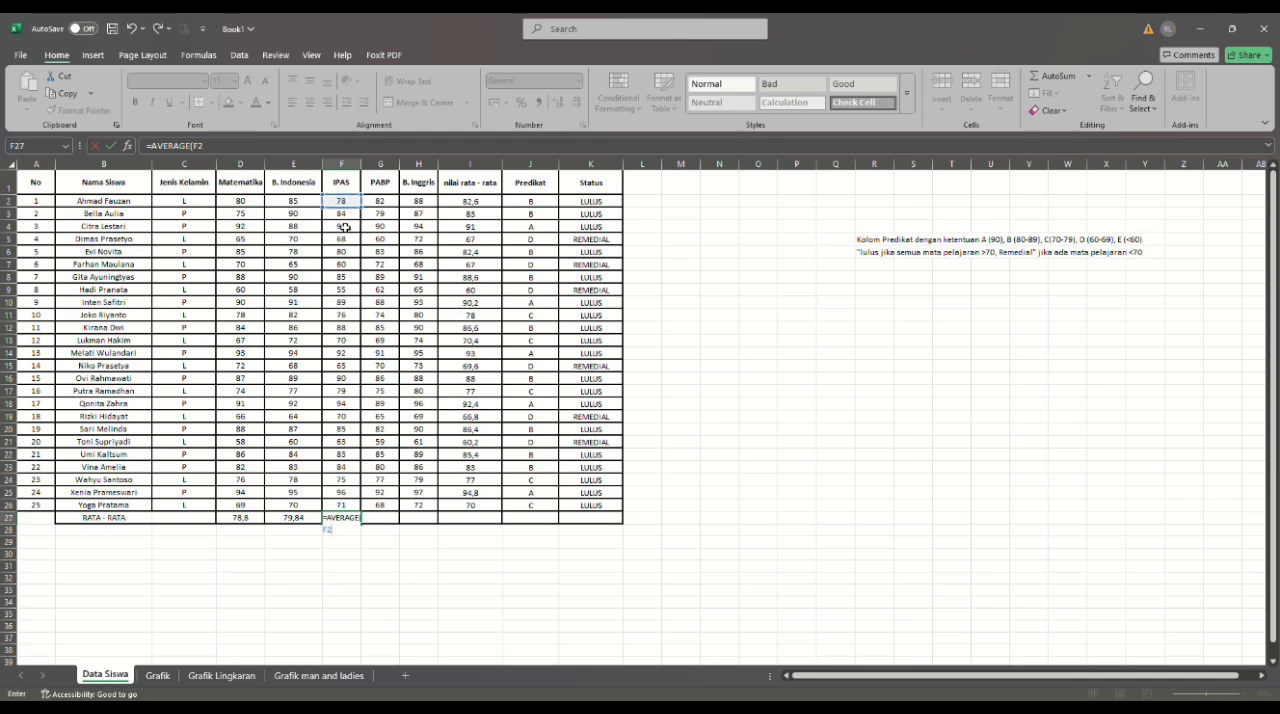
drag(346, 227, 345, 203)
click(345, 203)
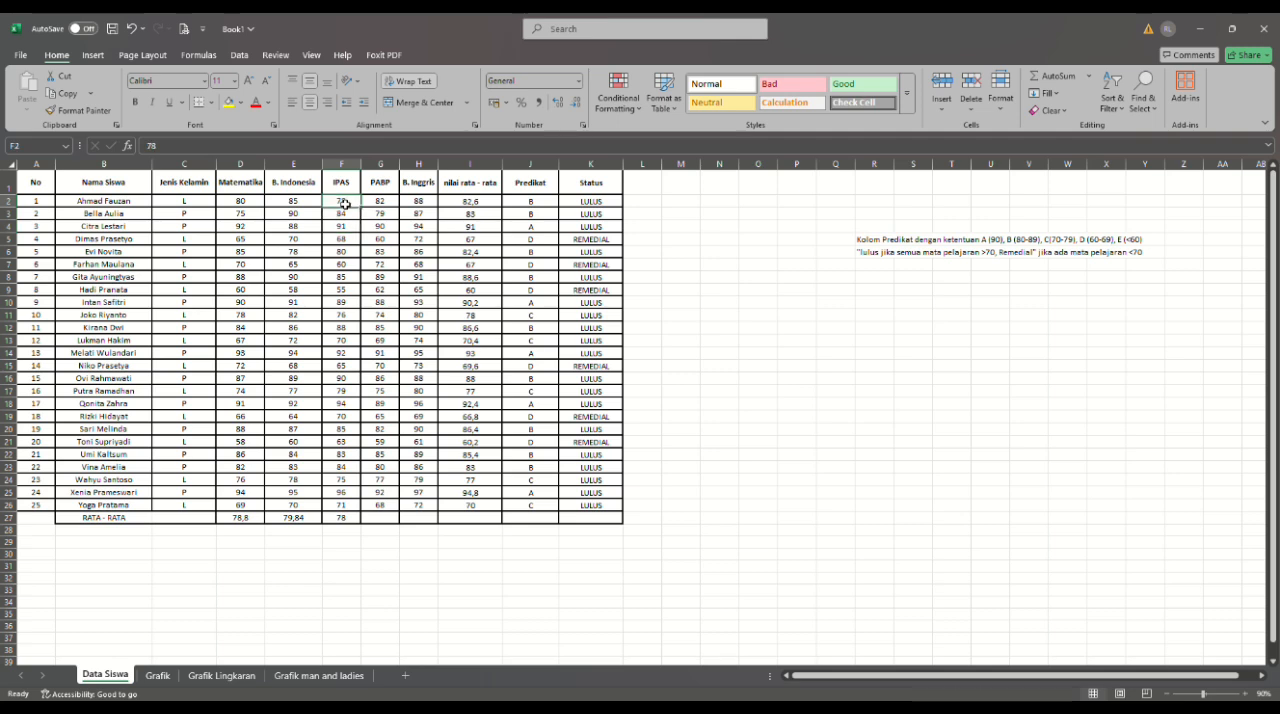
- Calculate the IPAS average in cell F27 by replacing its content with =AVERAGE(F2:F26)
click(349, 518)
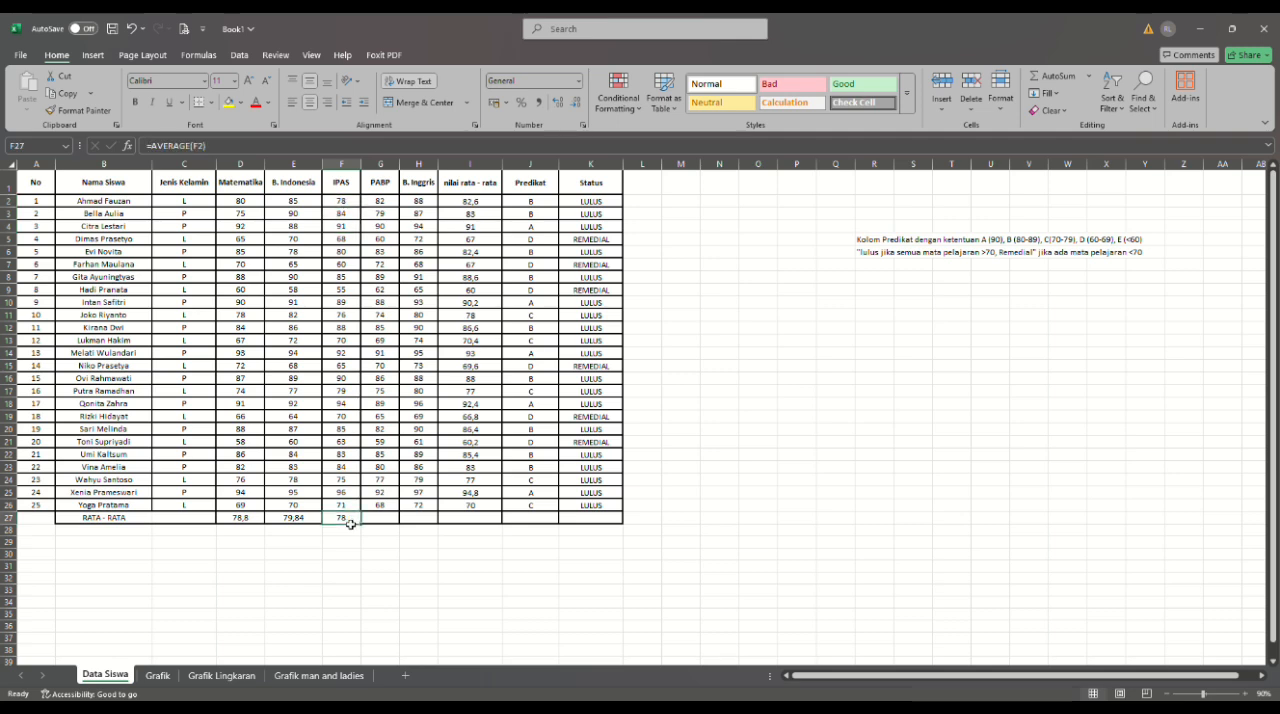
key(BackSpace)
text(=)
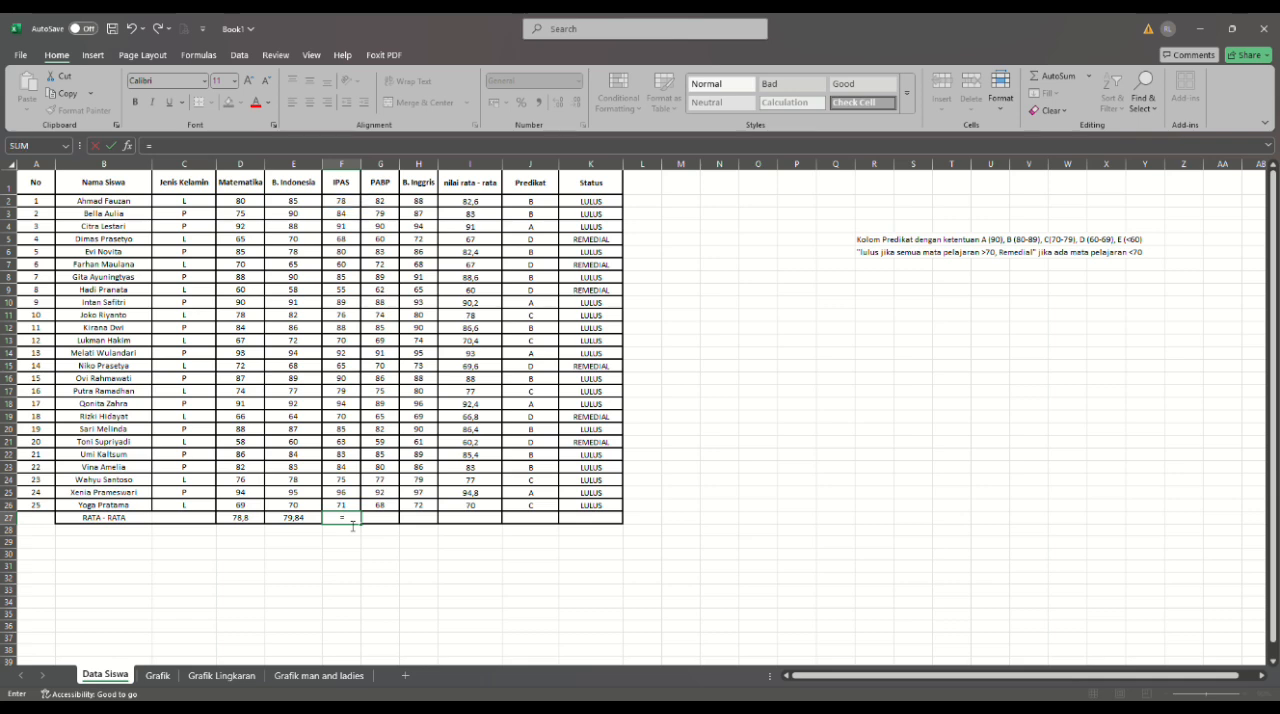
text(AVE)
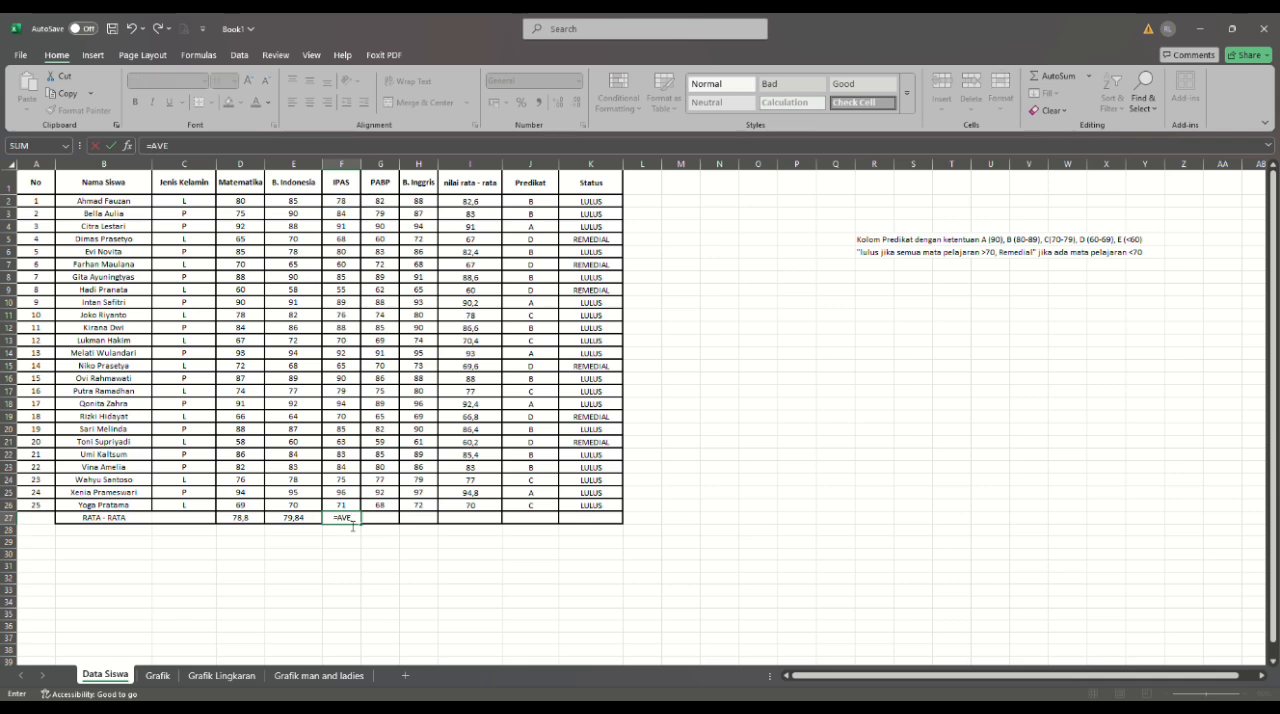
double_click(357, 546)
drag(341, 205, 343, 507)
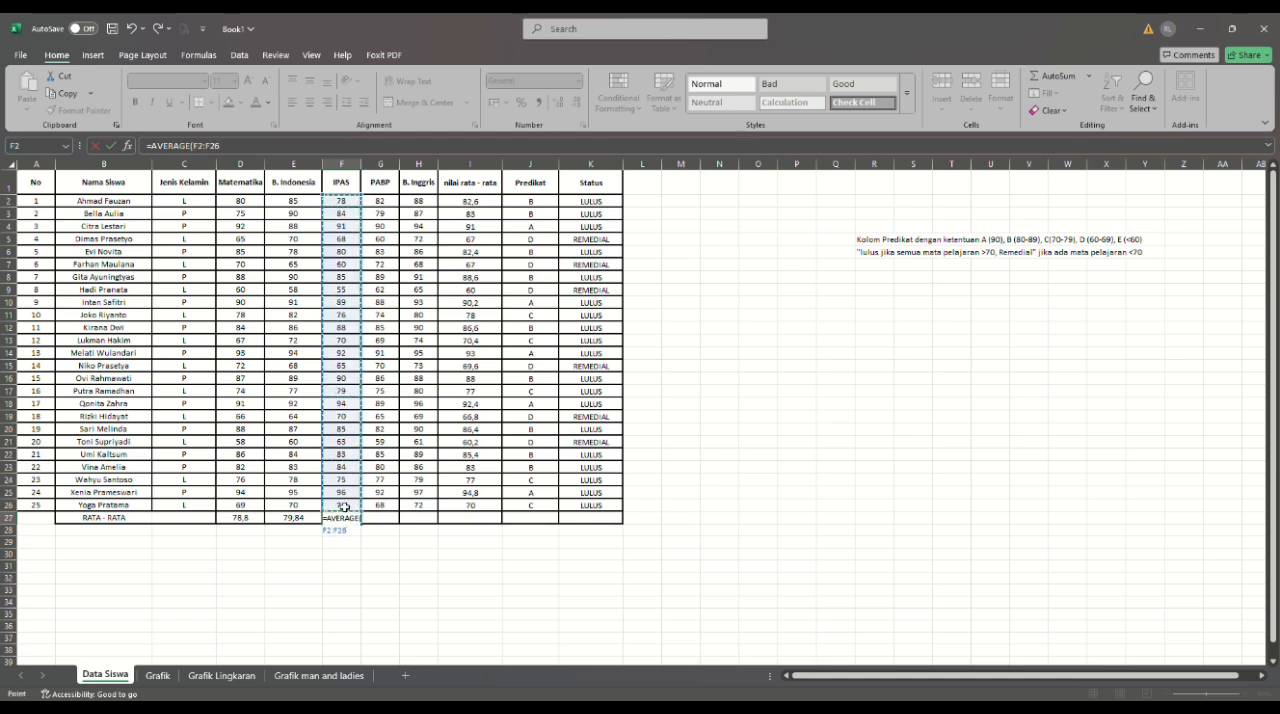
text())
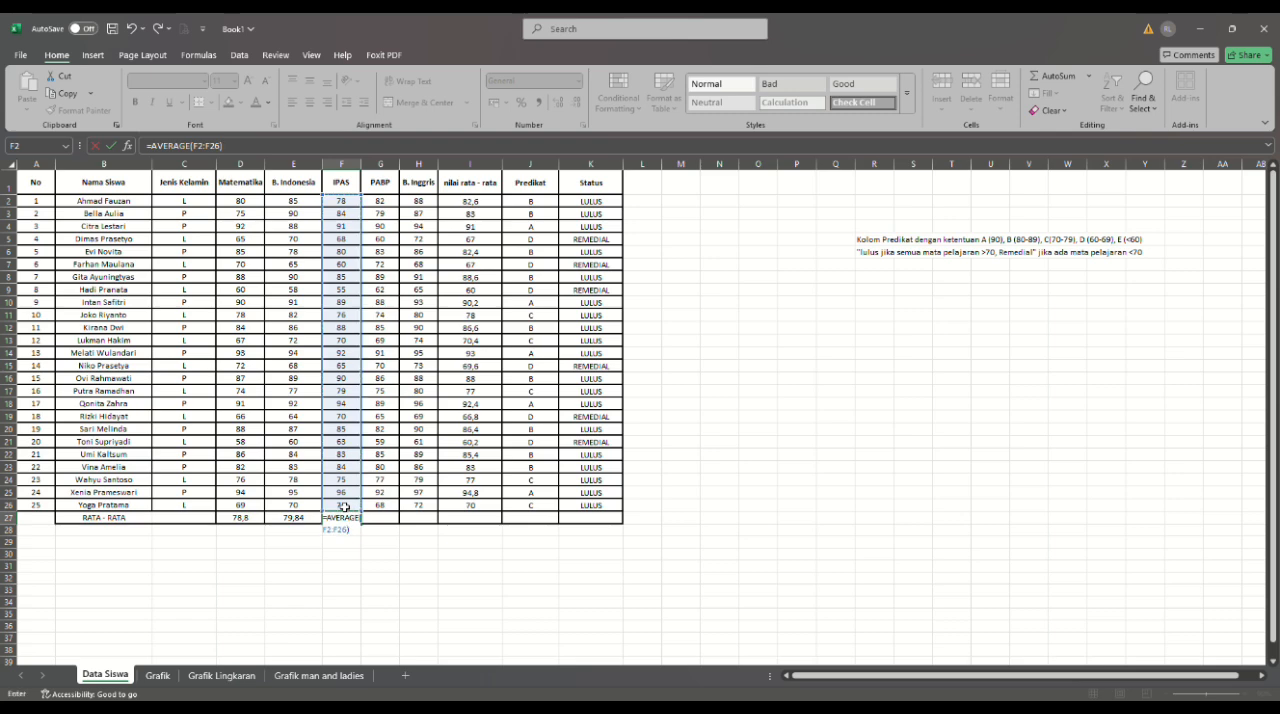
key(Return)
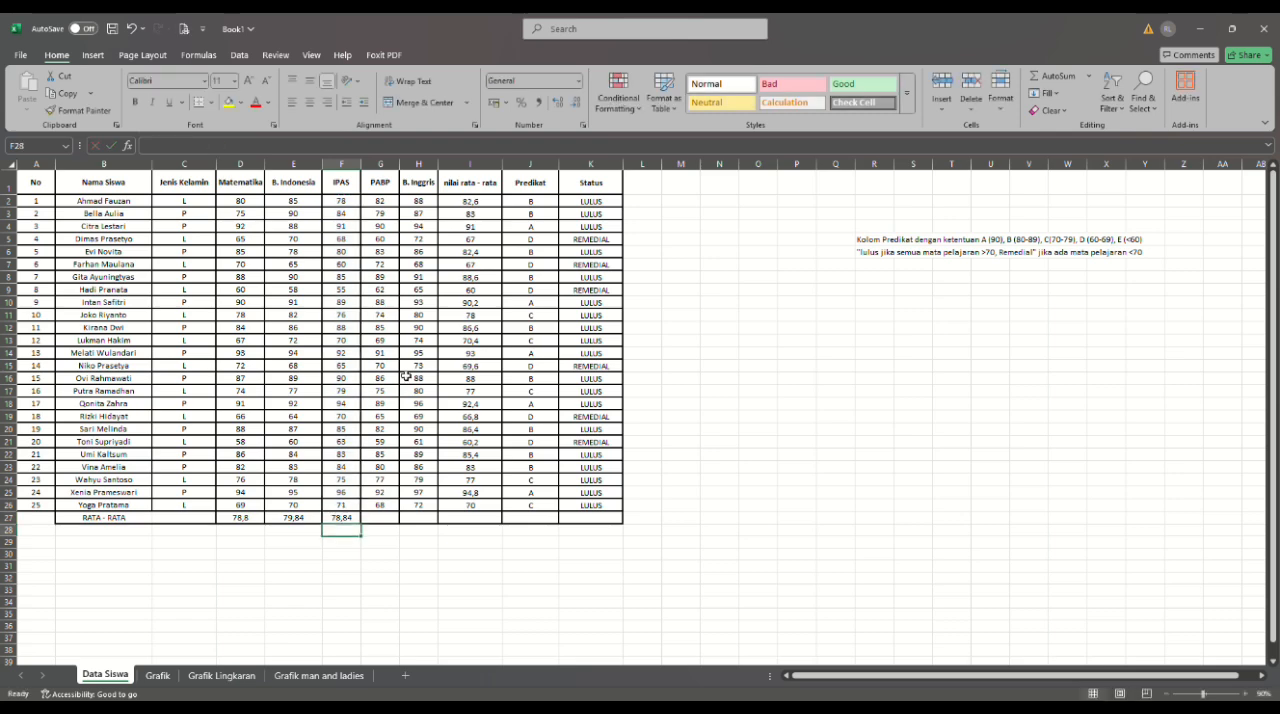
- Calculate the PABP average in cell G27 with the AVERAGE function over G2:G26
click(385, 520)
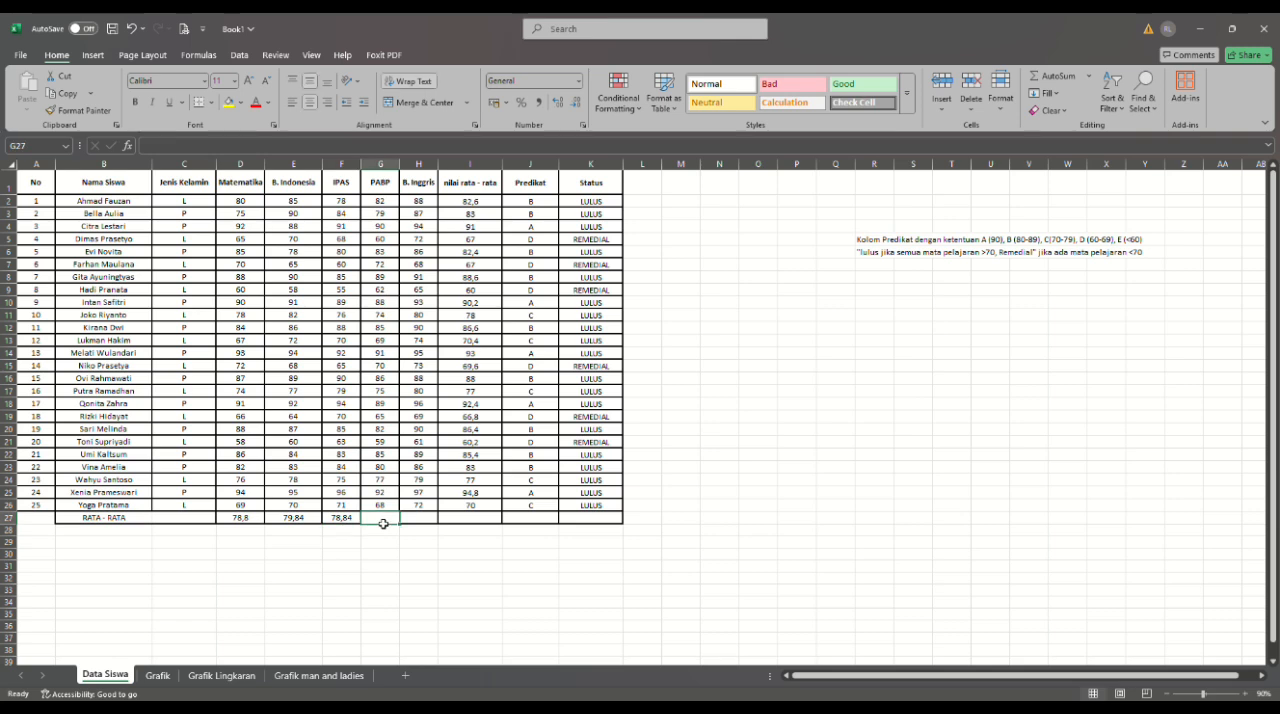
text(=A)
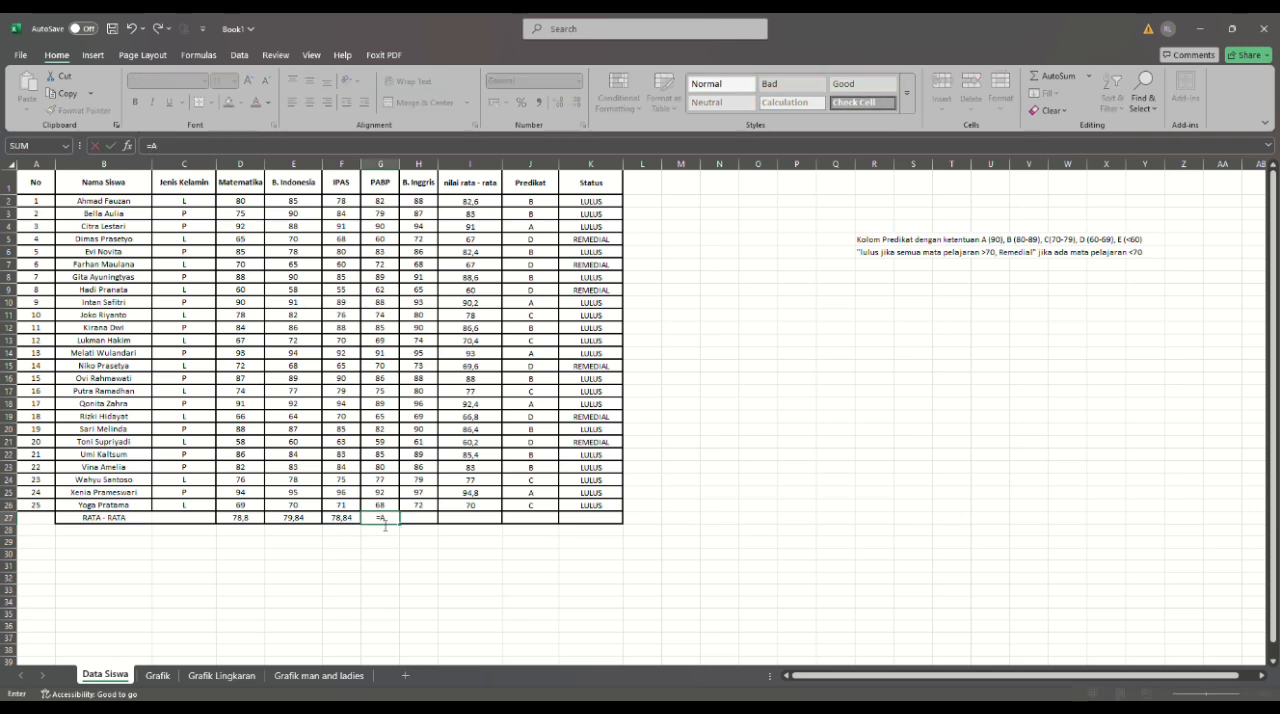
text(VE)
key(Tab)
drag(383, 206, 384, 506)
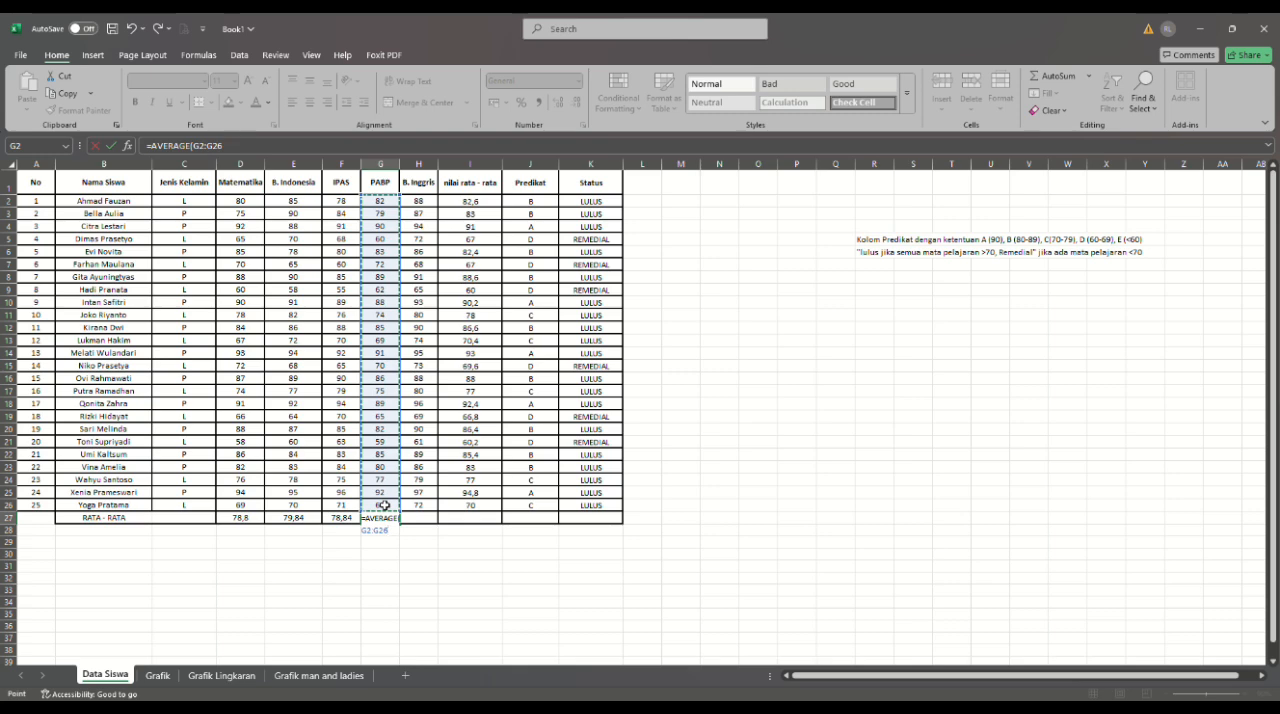
text())
key(Return)
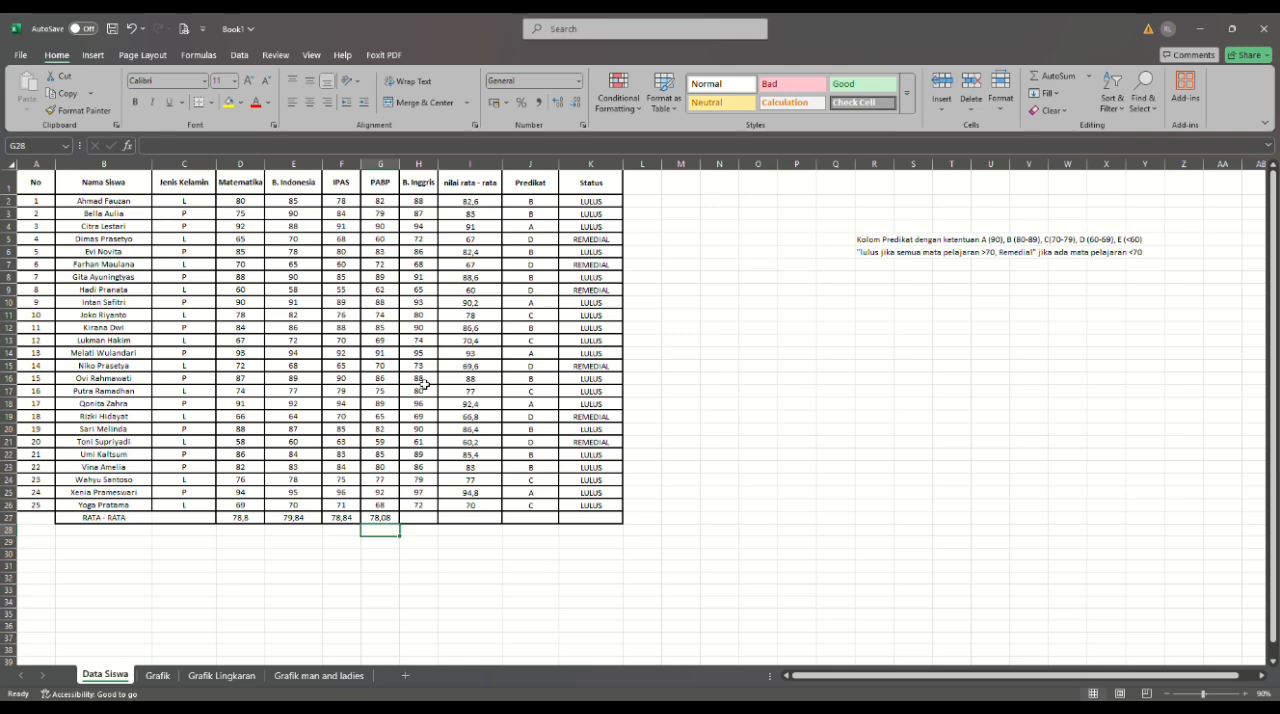
- Calculate the B. Inggris average in cell H27 with the AVERAGE function over H2:H26, removing any stray reference from the formula
click(424, 524)
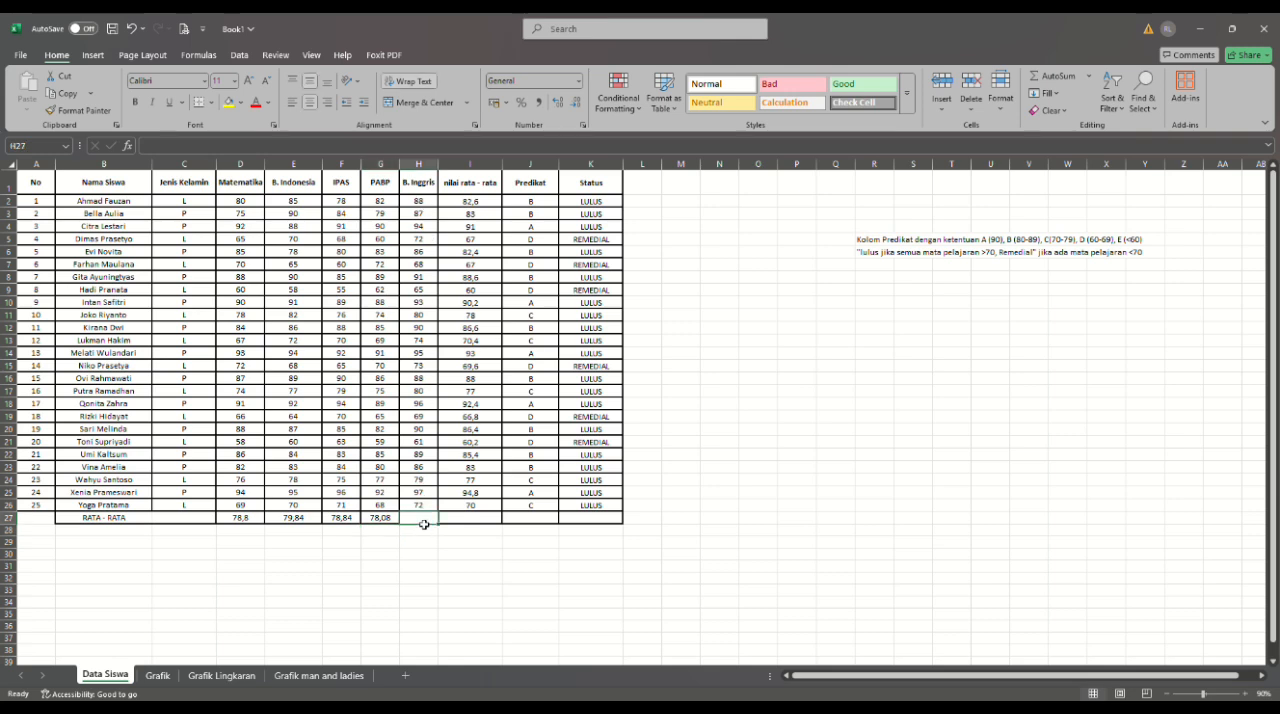
text(=)
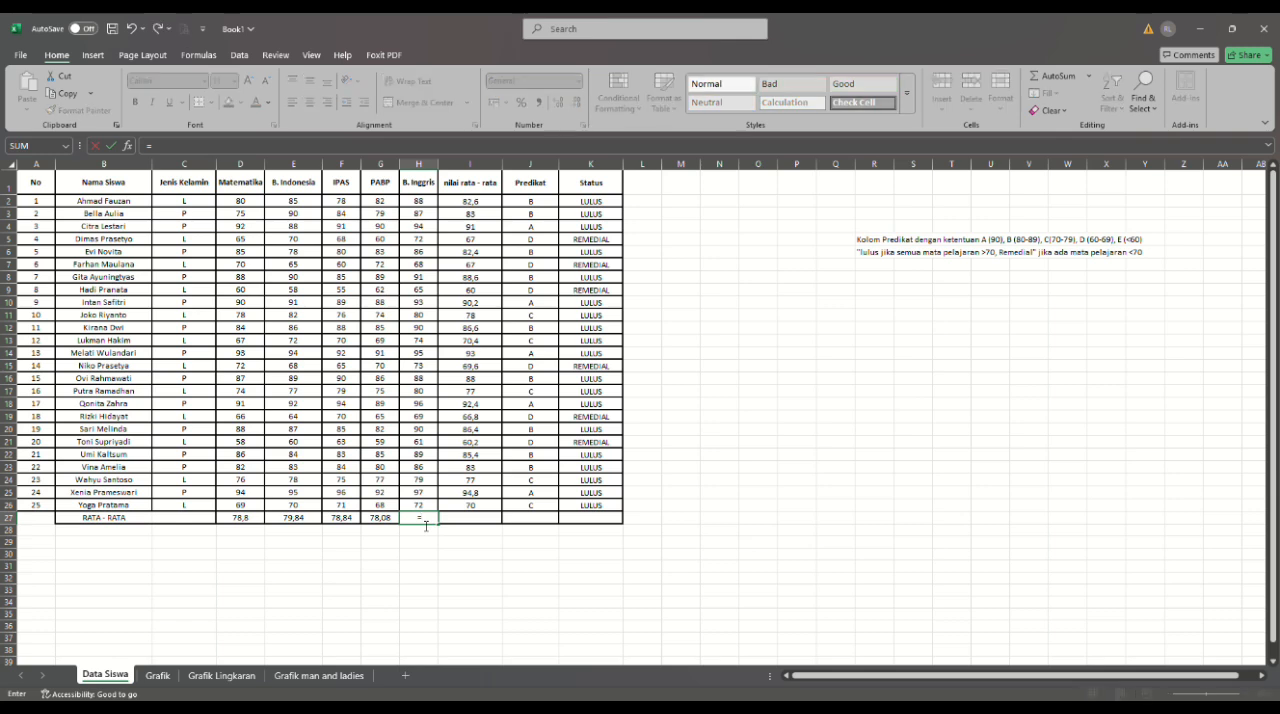
text(AVE)
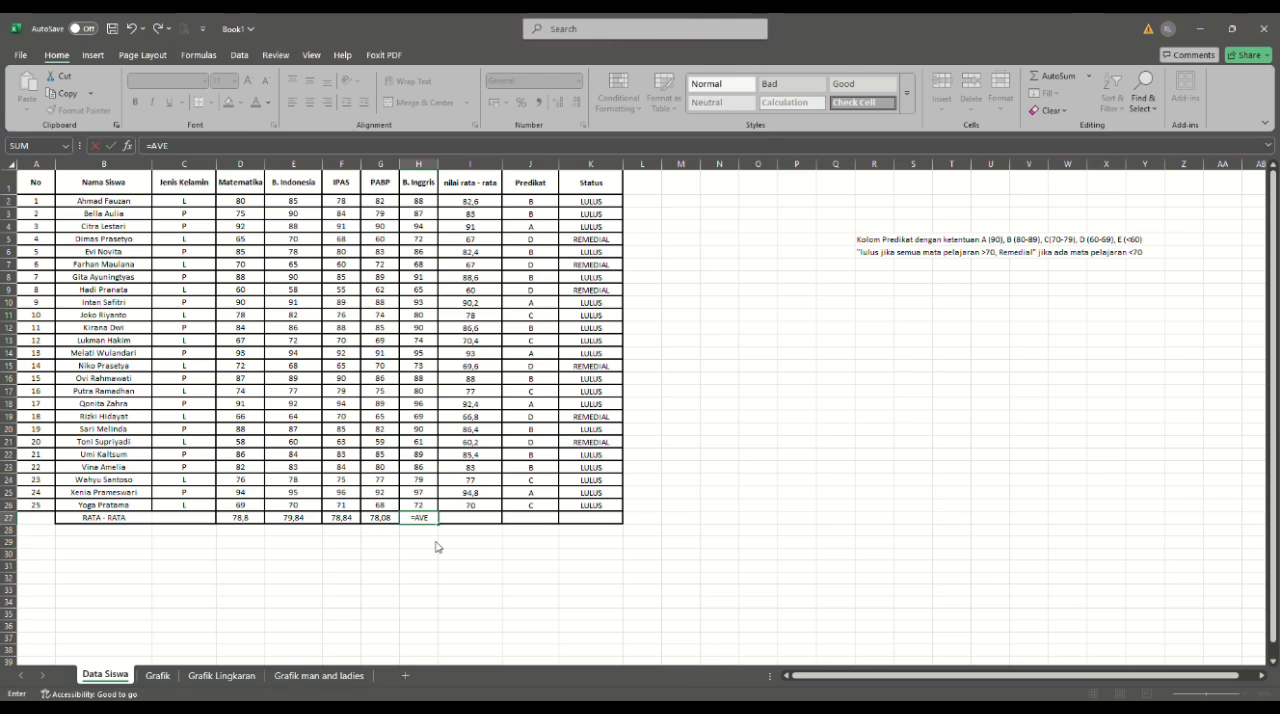
text(RAGE()
click(440, 545)
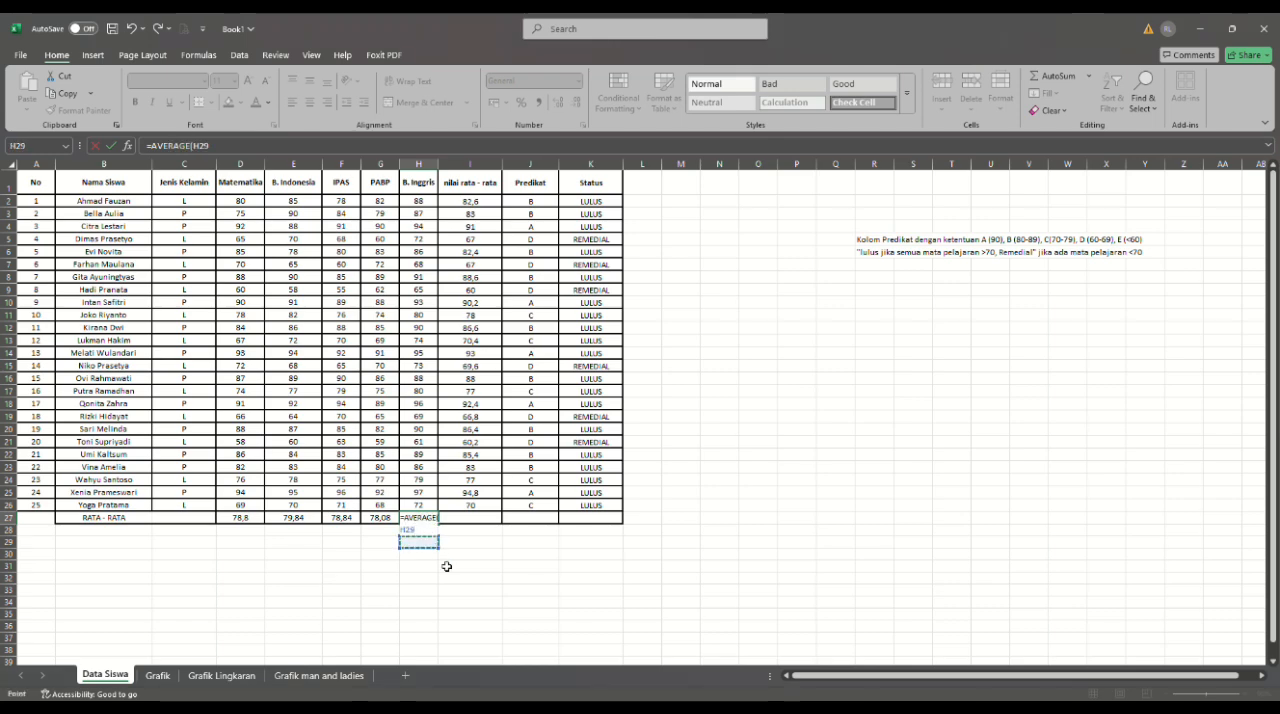
click(433, 520)
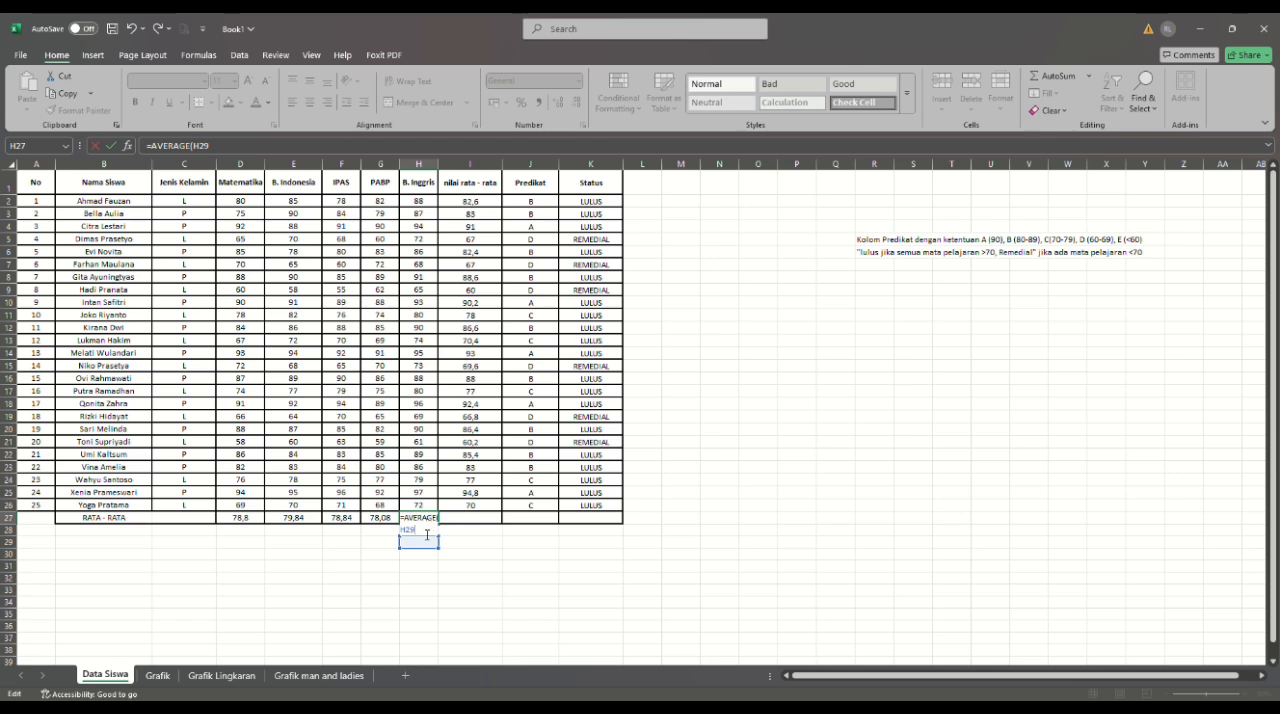
key(BackSpace)
key(BackSpace)
key(BackSpace)
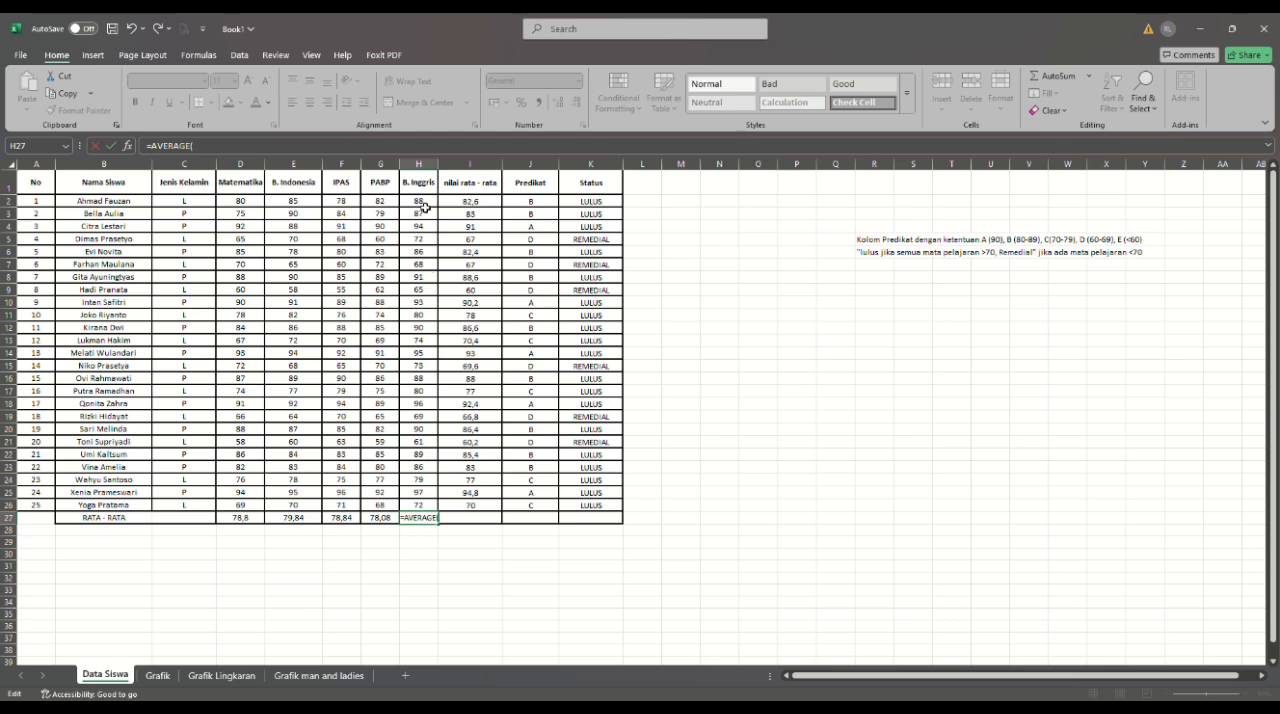
drag(423, 201, 432, 505)
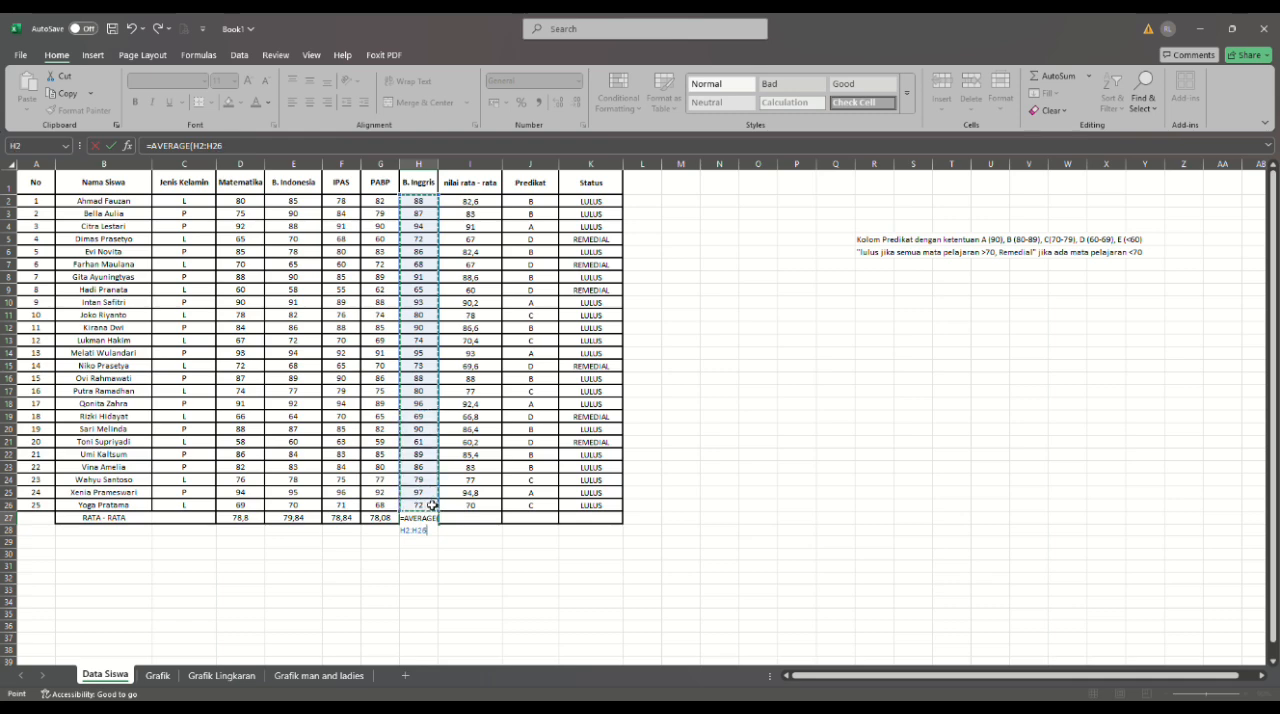
text())
key(Return)
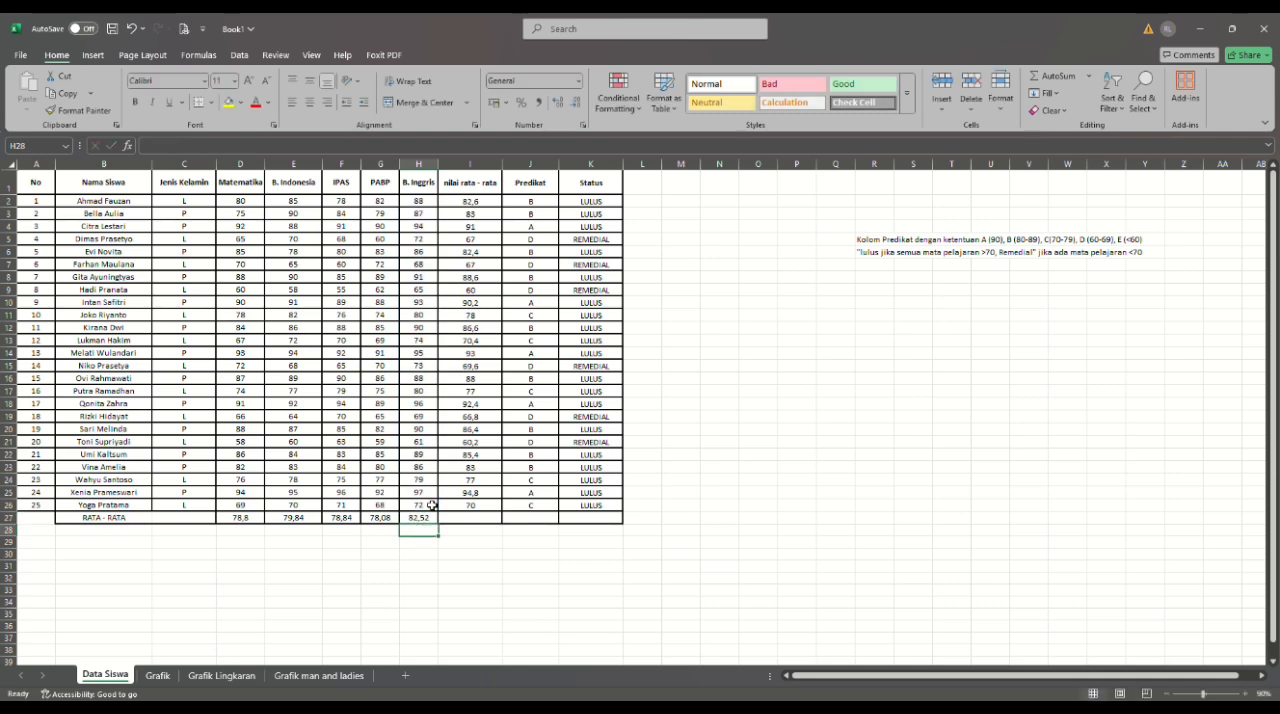
click(688, 534)
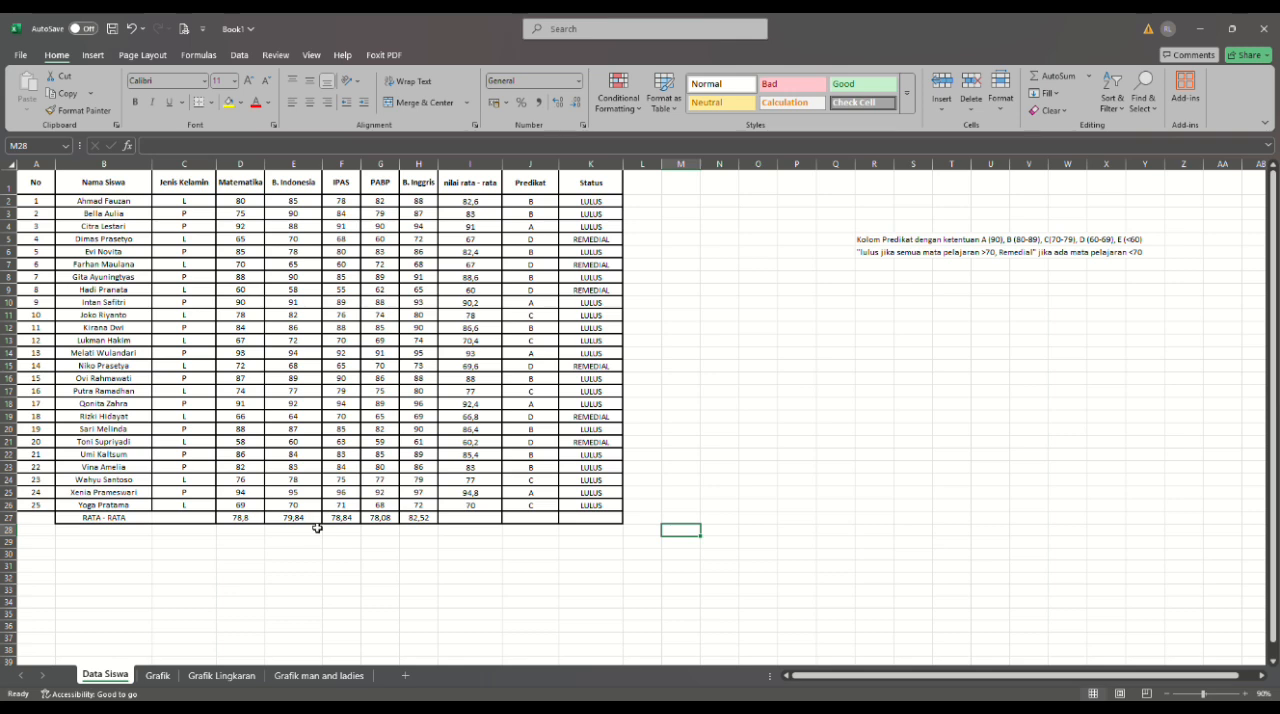
- On the Grafik sheet, correct the spelling of the header in C1 to "AMBANG BATAS KELULUSAN"
click(158, 678)
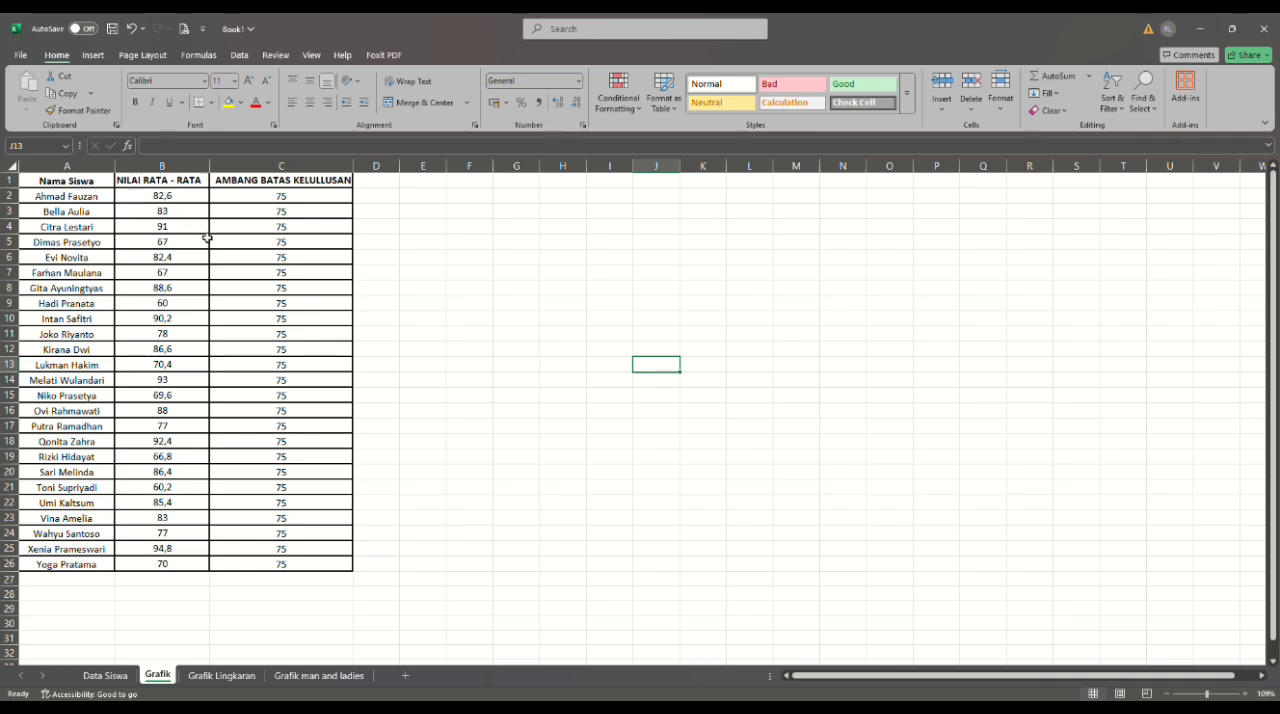
click(325, 182)
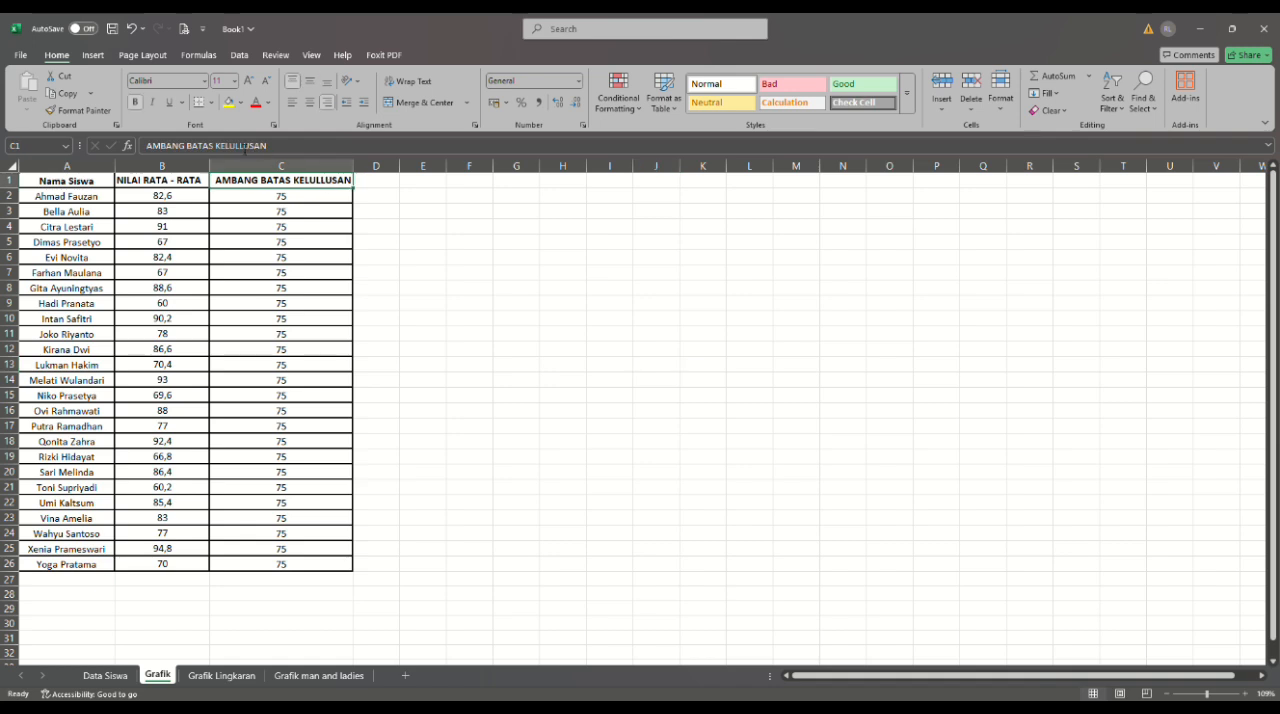
click(245, 148)
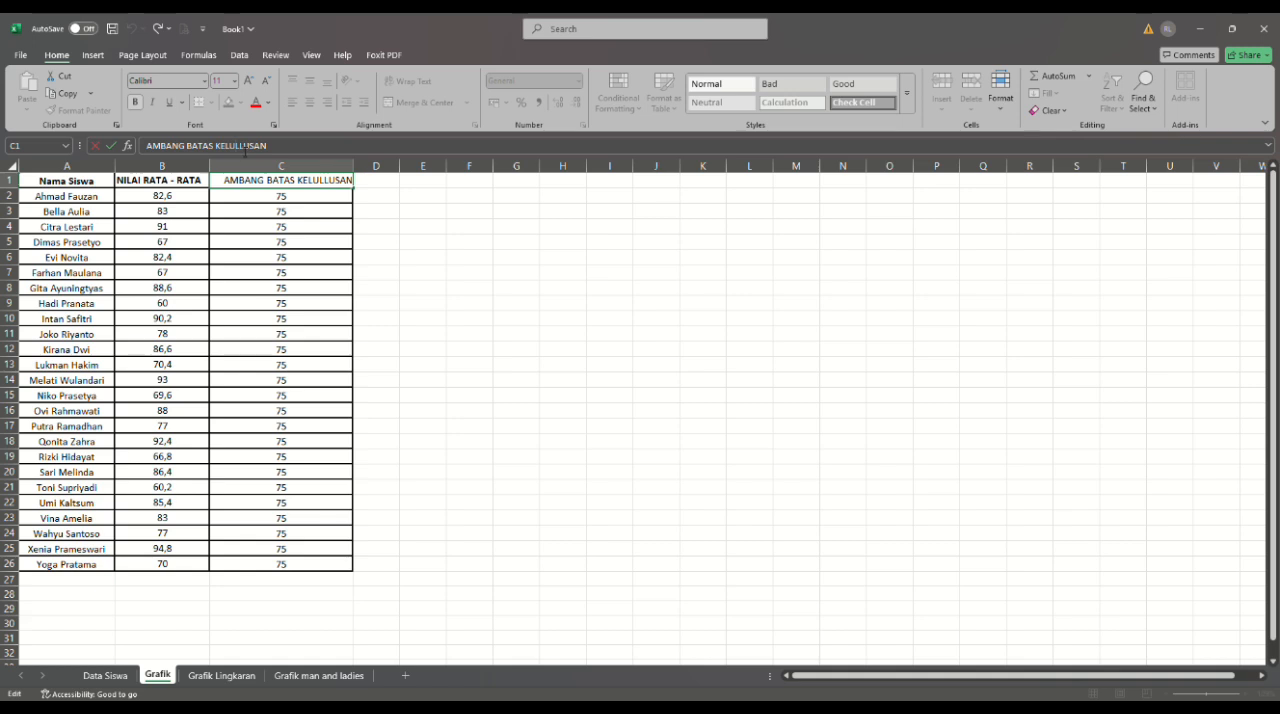
key(BackSpace)
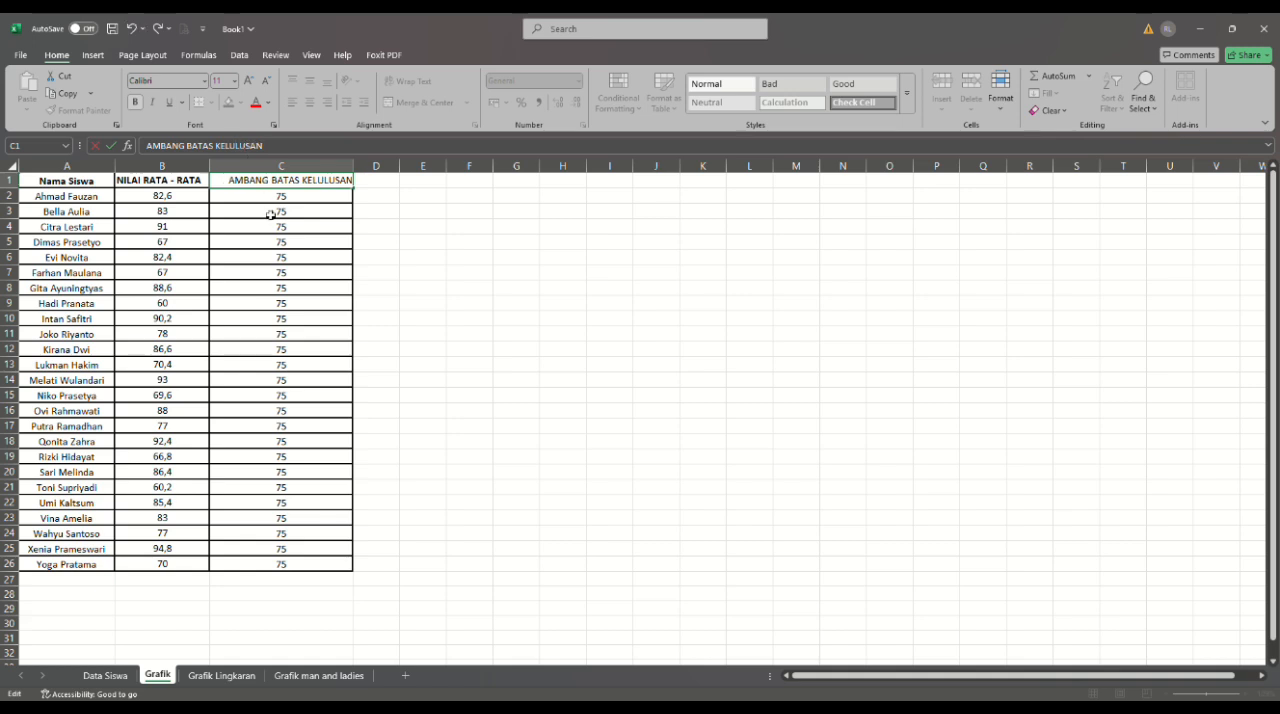
click(387, 256)
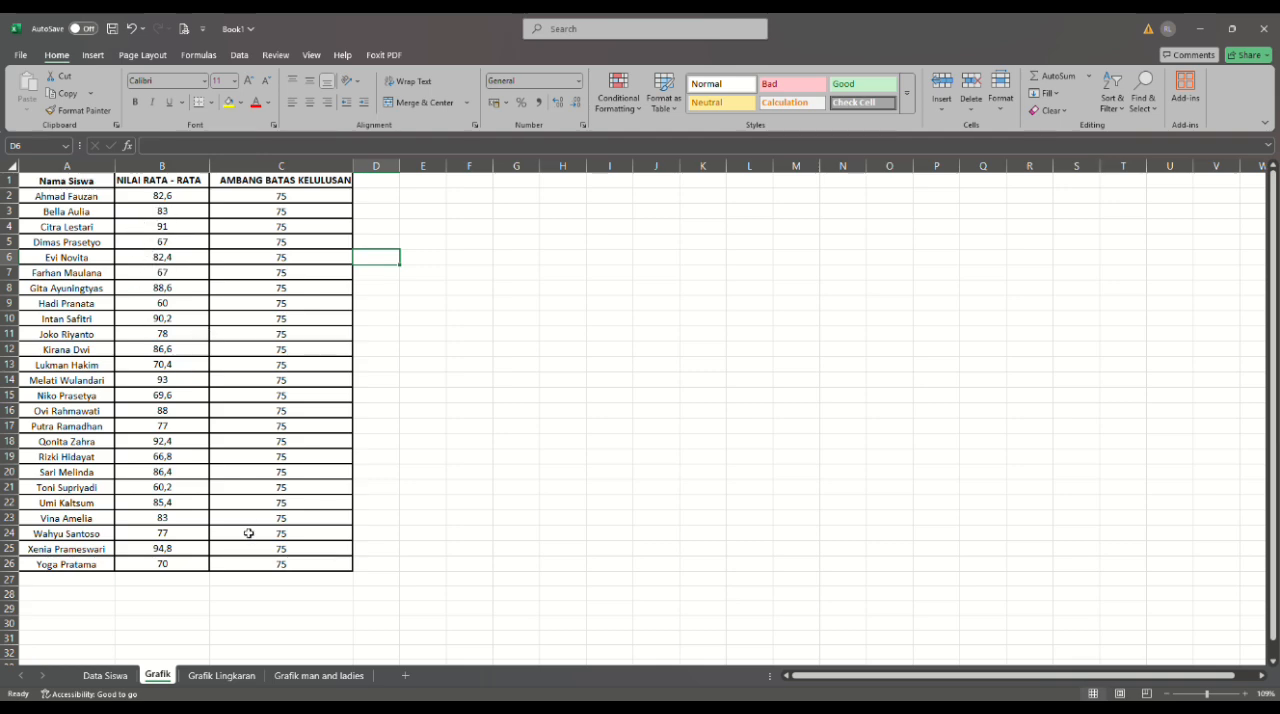
- Insert a clustered column chart from the Grafik sheet's data in A1:C26, comparing the students' averages with the passing threshold
click(106, 676)
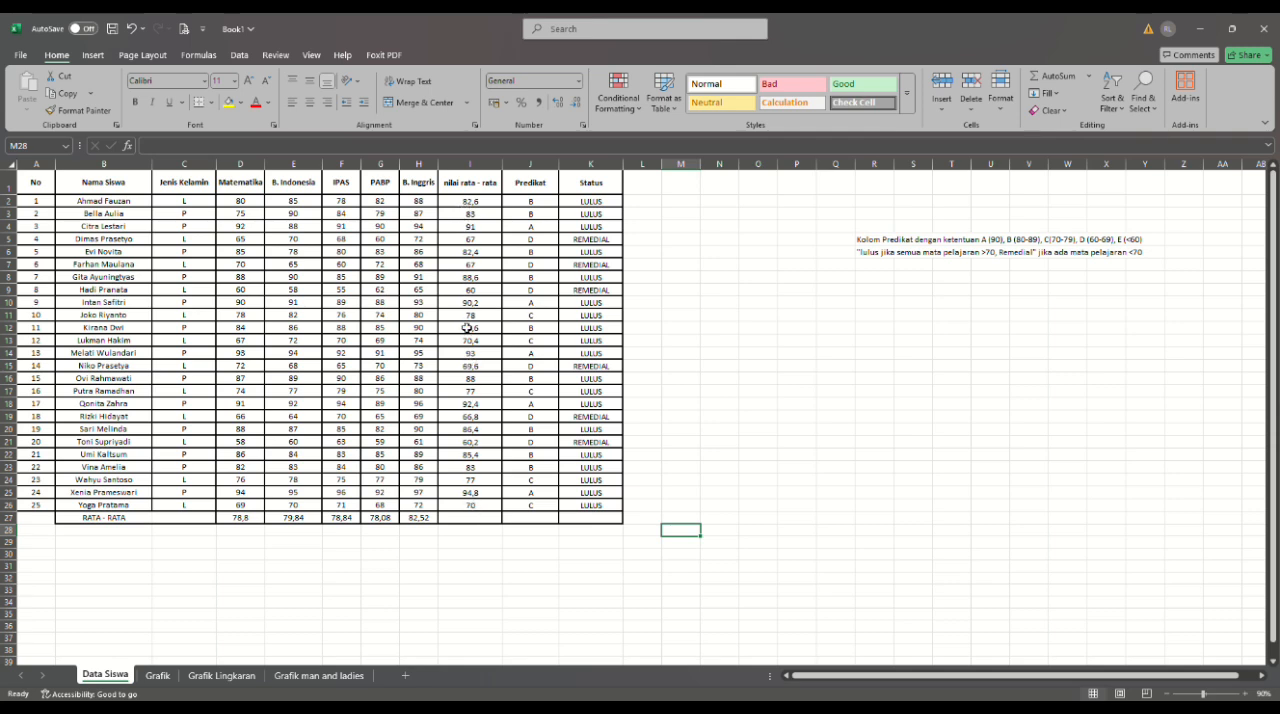
click(160, 675)
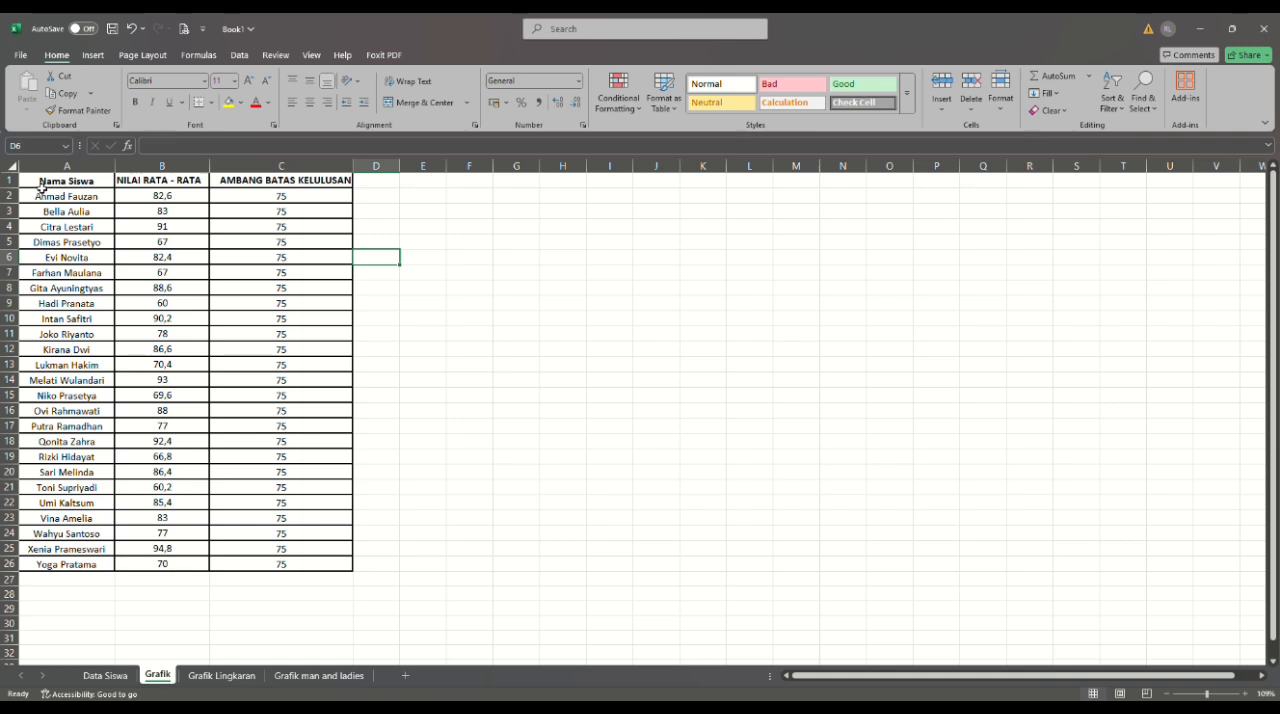
drag(48, 184, 320, 572)
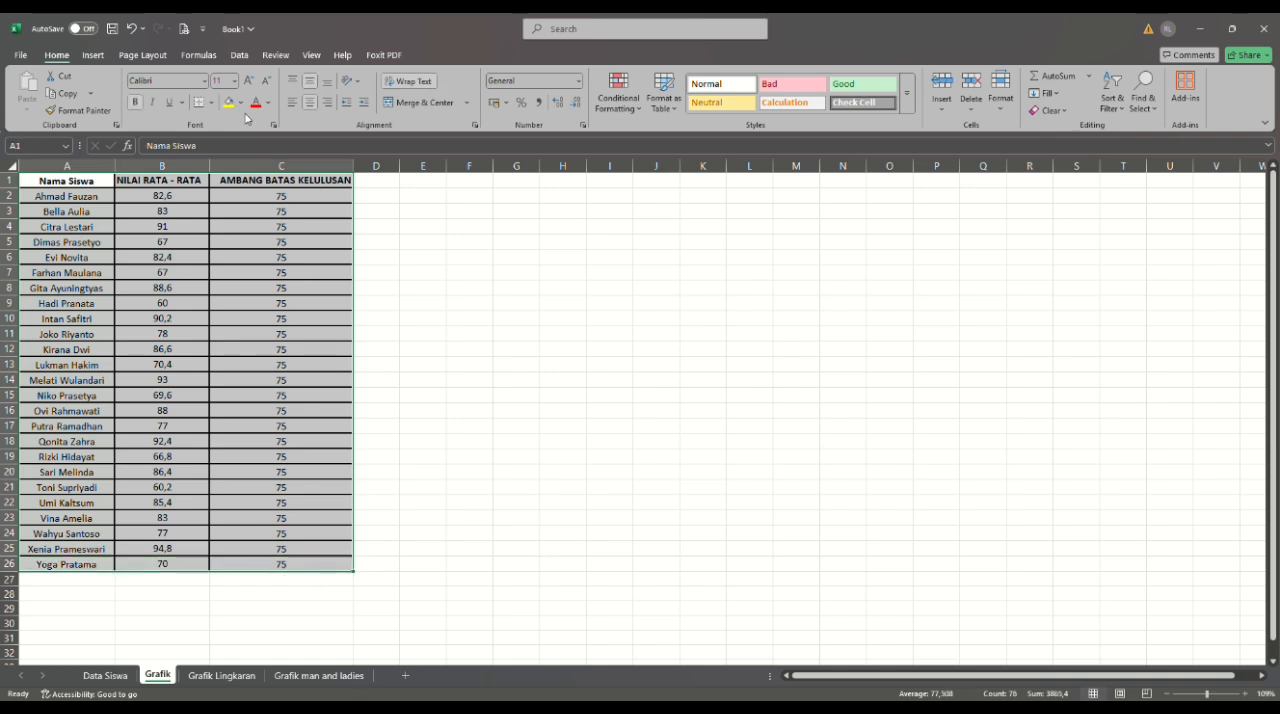
click(90, 55)
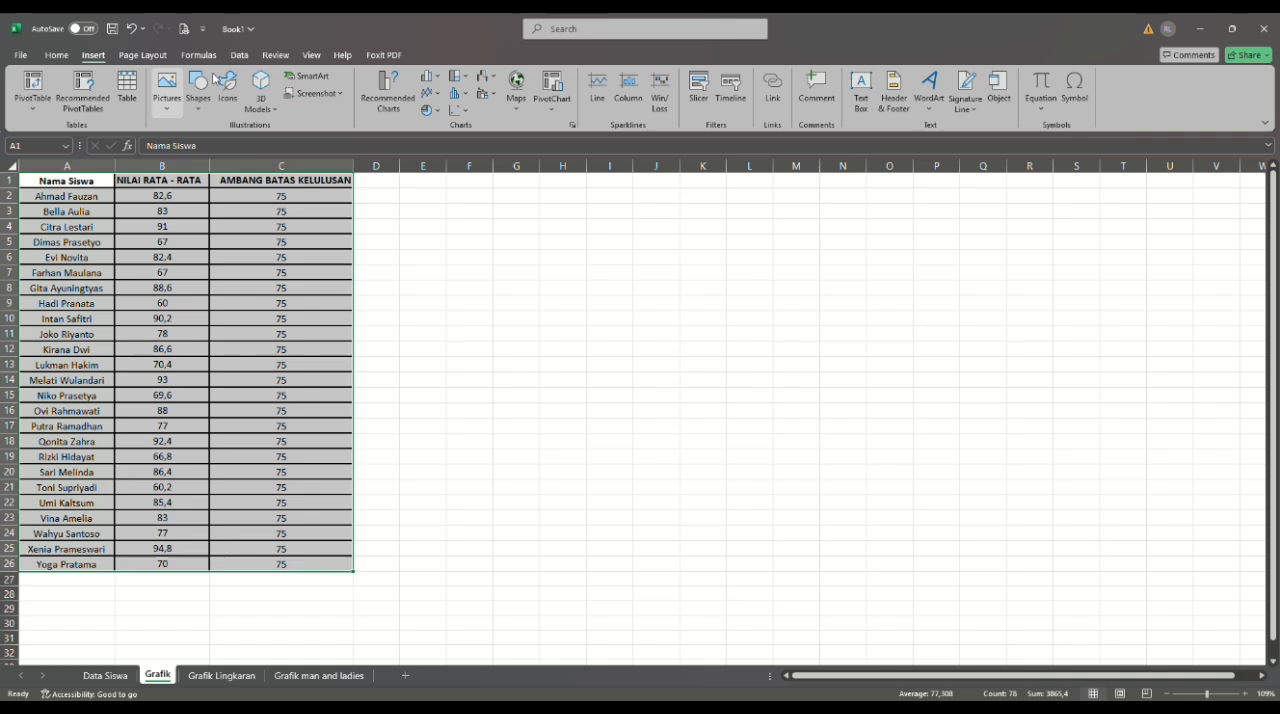
click(438, 80)
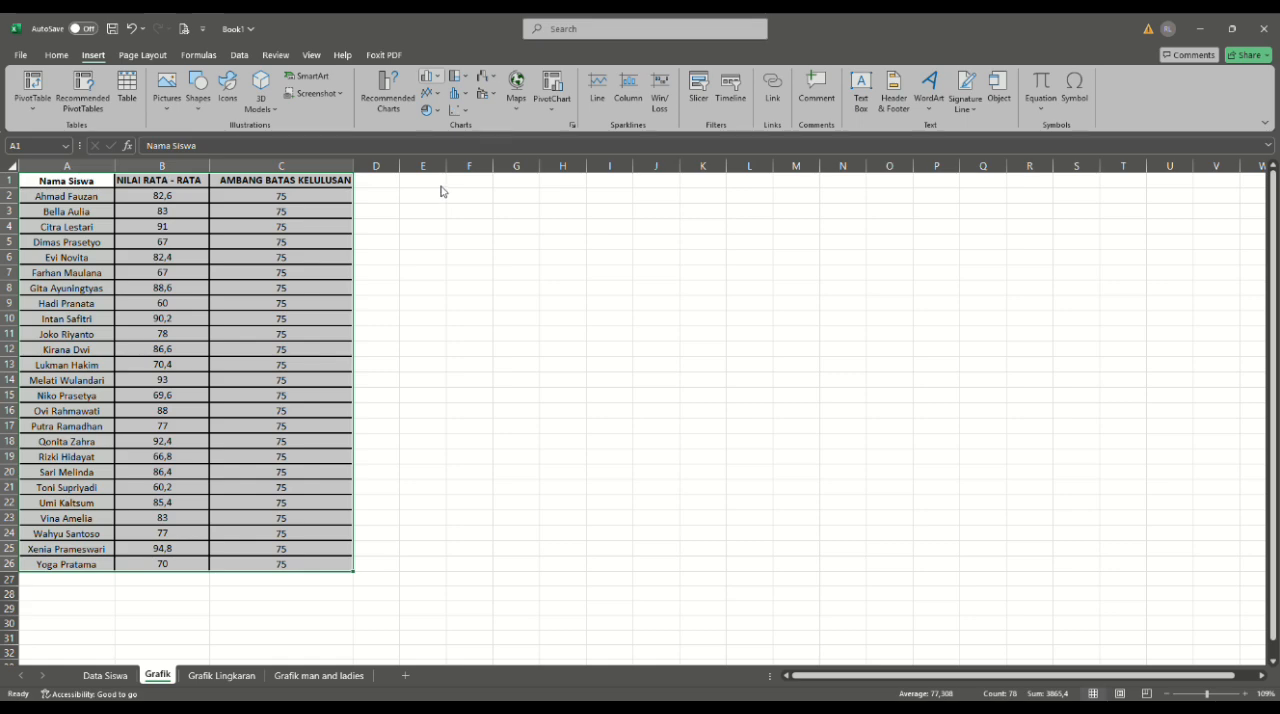
click(442, 190)
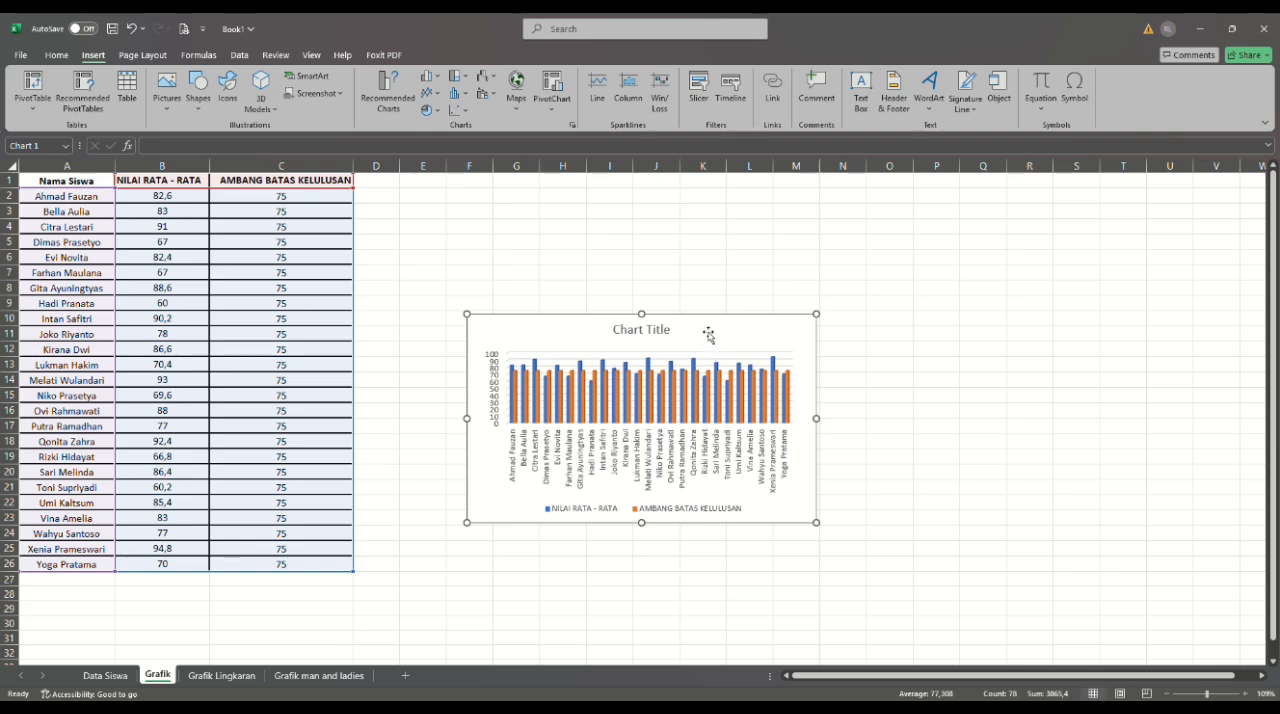
- Change the chart to a combo type with the averages as columns and AMBANG BATAS KELULUSAN as a line, and enlarge the chart
click(708, 332)
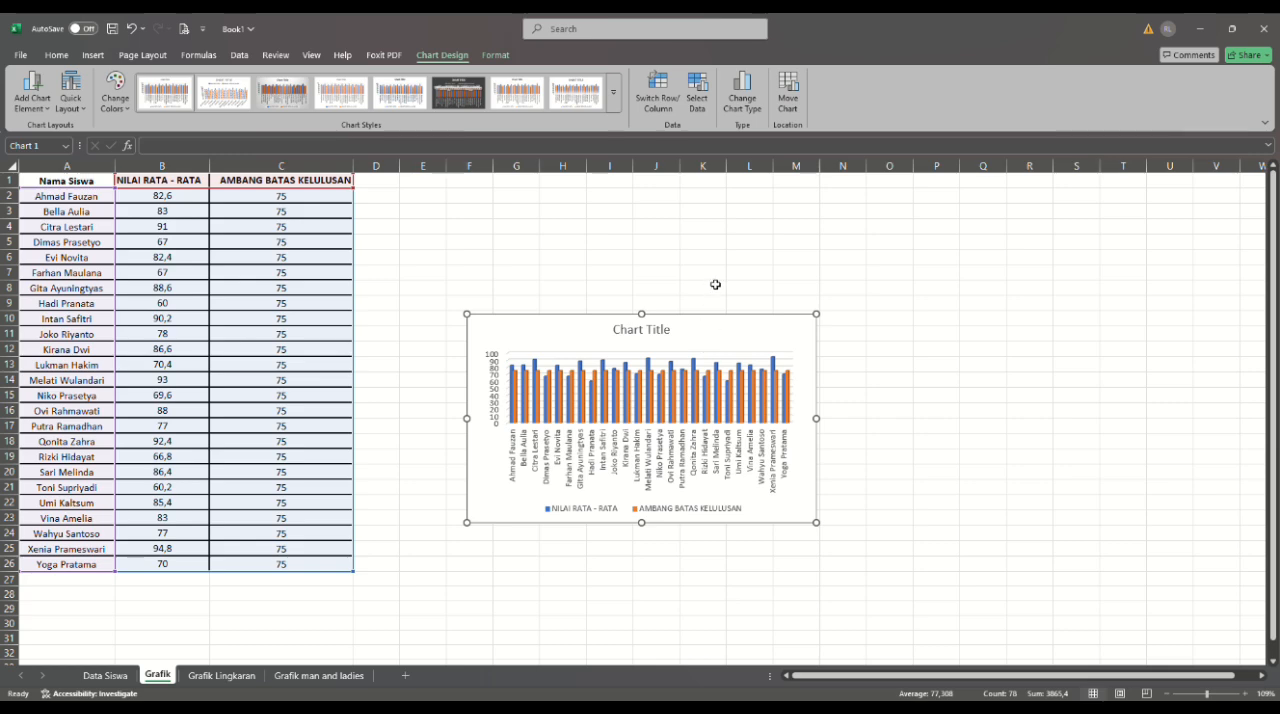
click(748, 103)
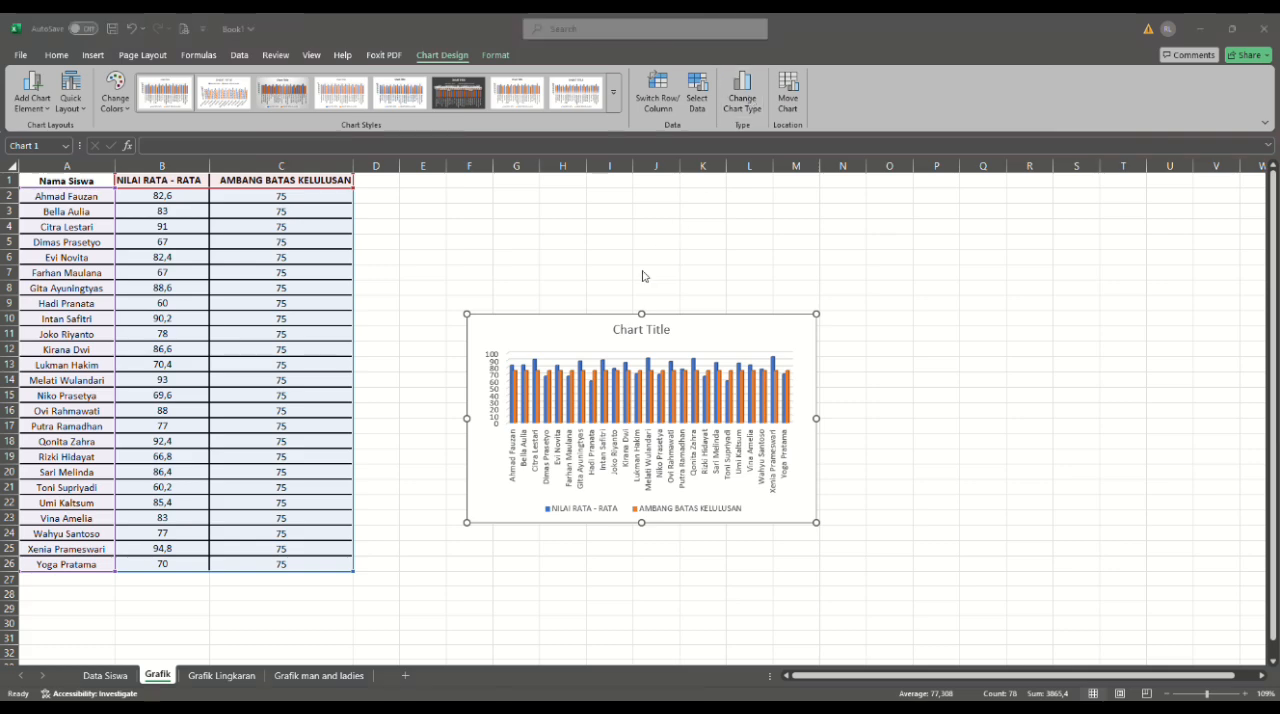
click(765, 550)
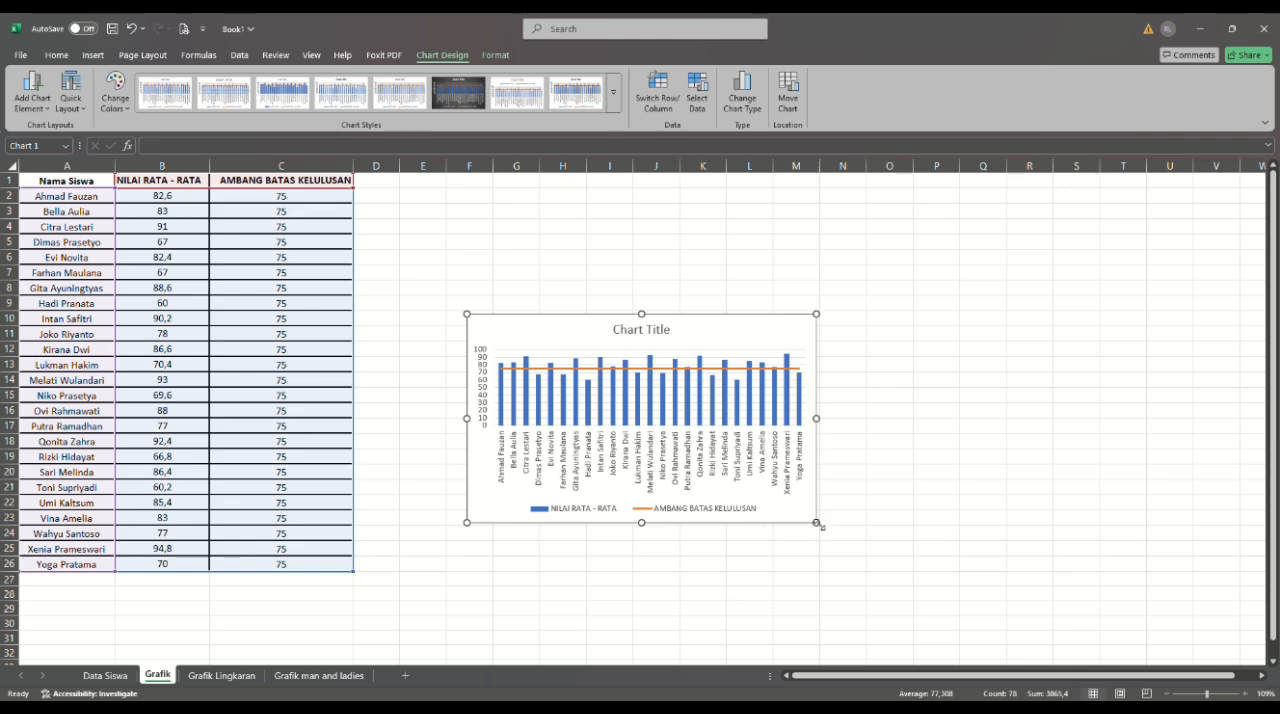
drag(825, 530, 932, 575)
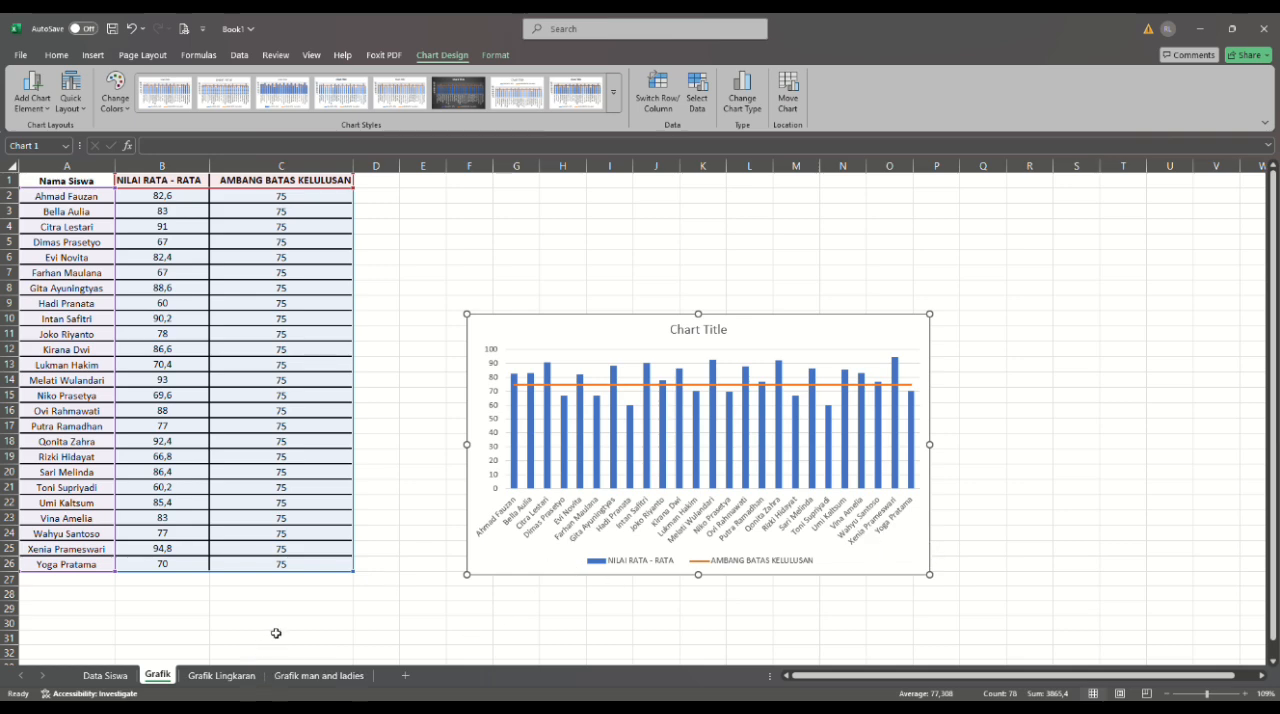
- On the Grafik Lingkaran sheet, enter the JUMLAH values 19 for LULUS in H2 and 6 for REMEDIAL in H3
click(213, 680)
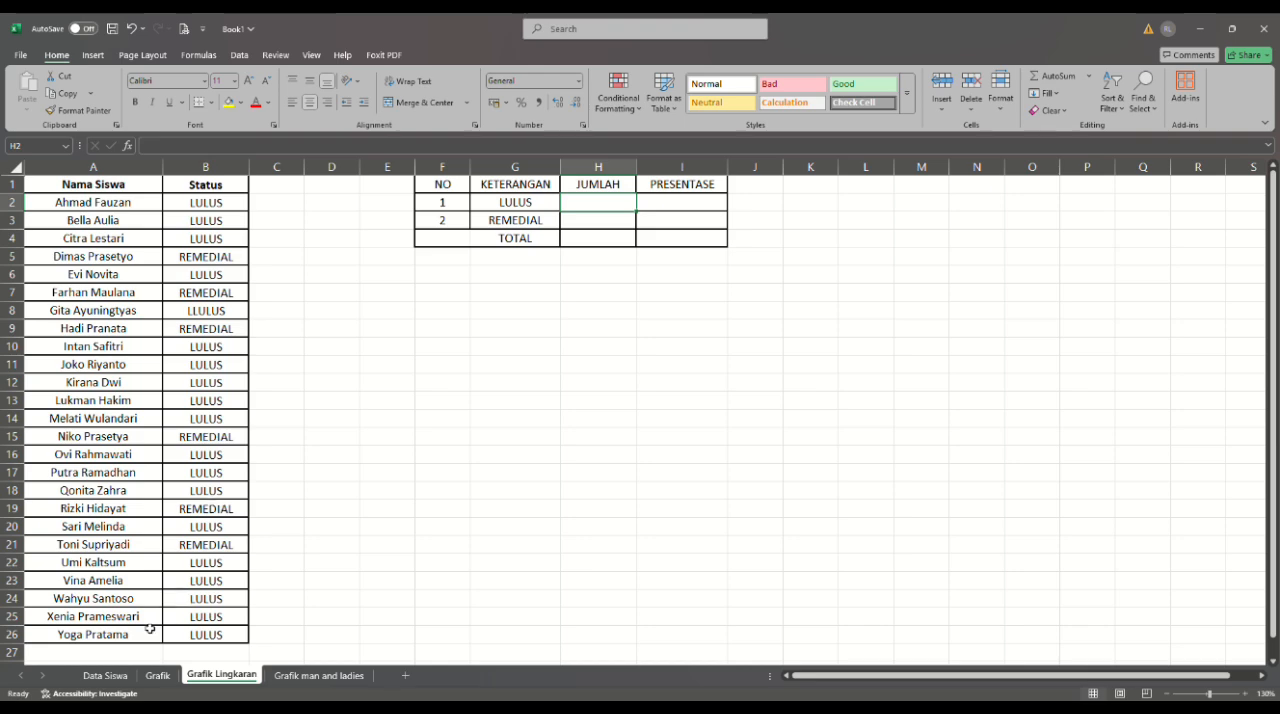
click(110, 678)
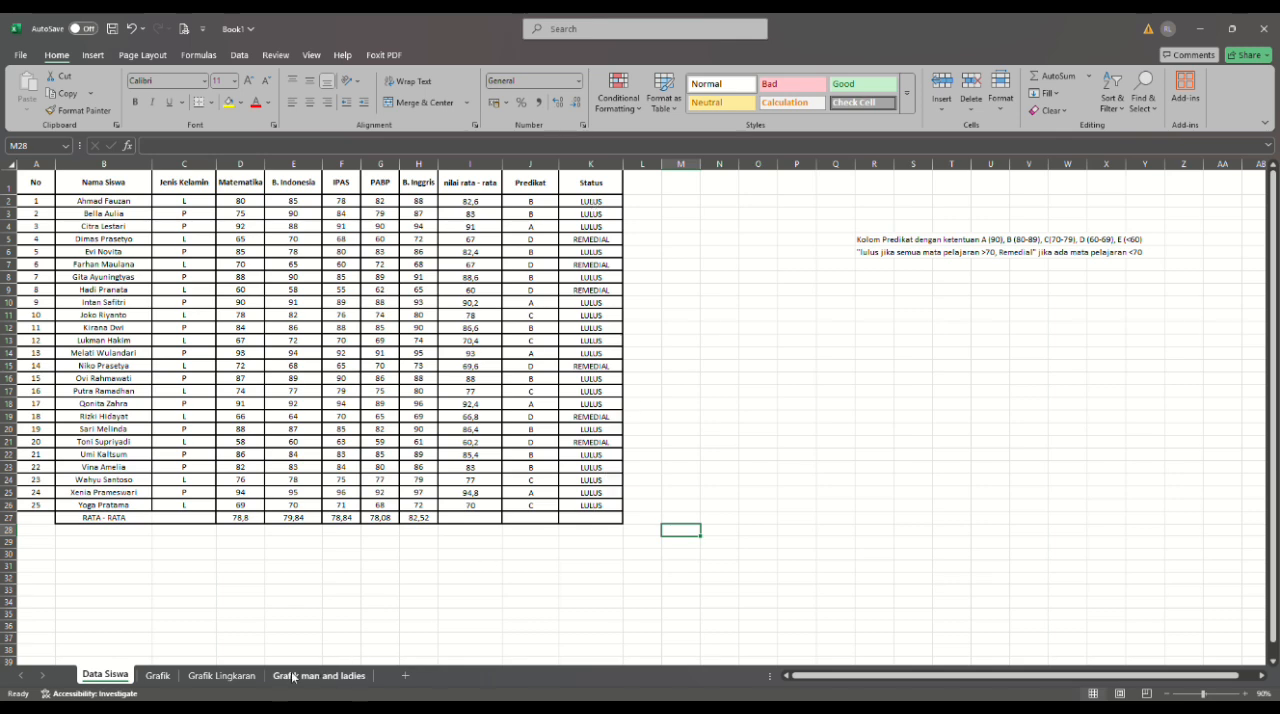
click(228, 676)
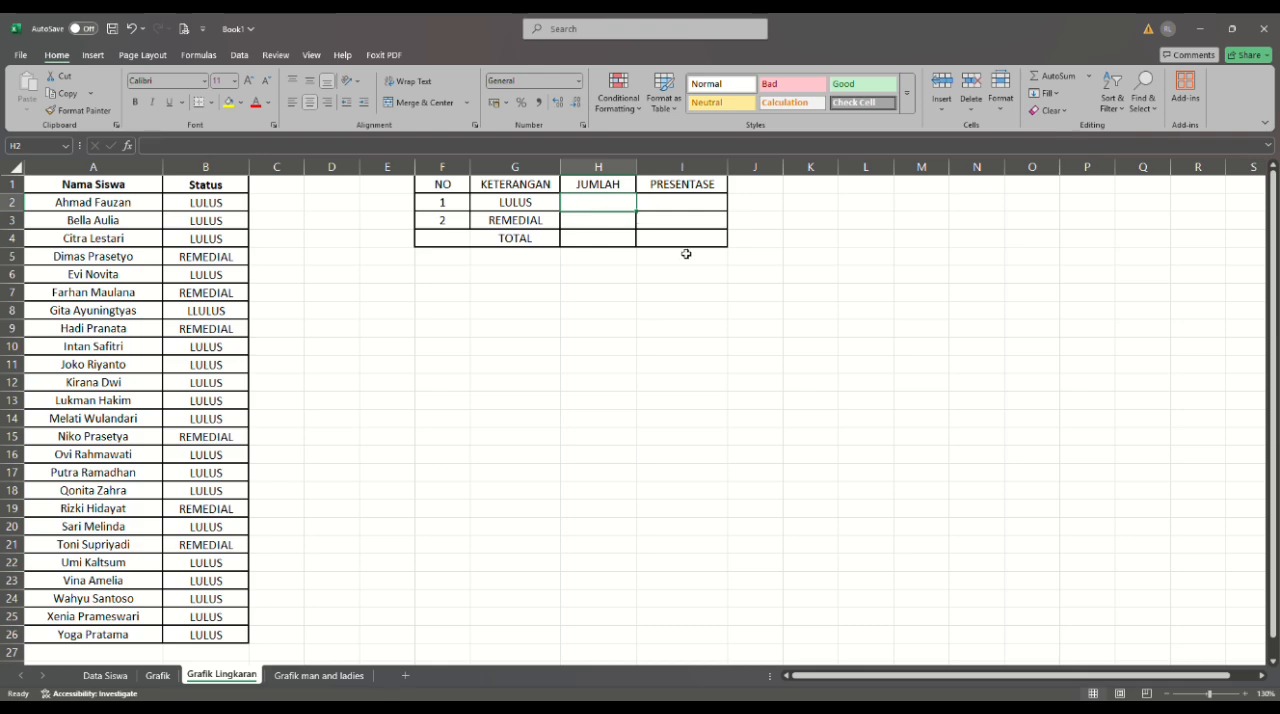
click(1174, 694)
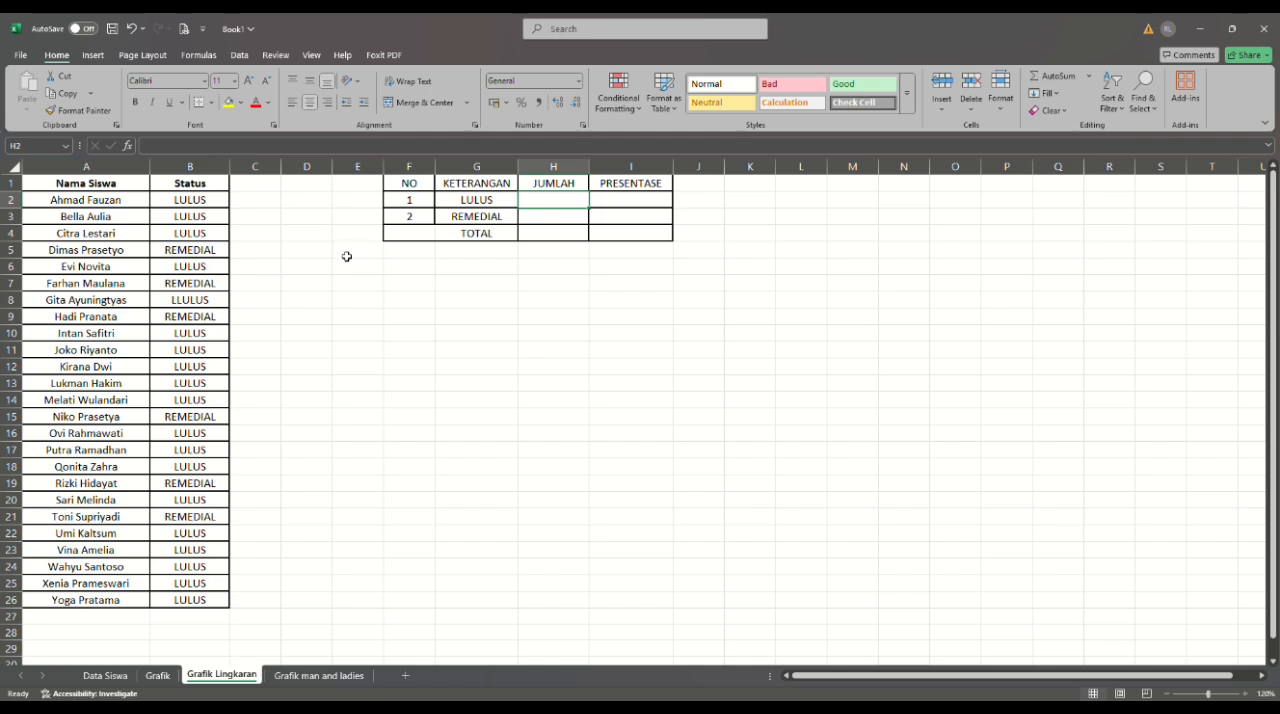
text(19)
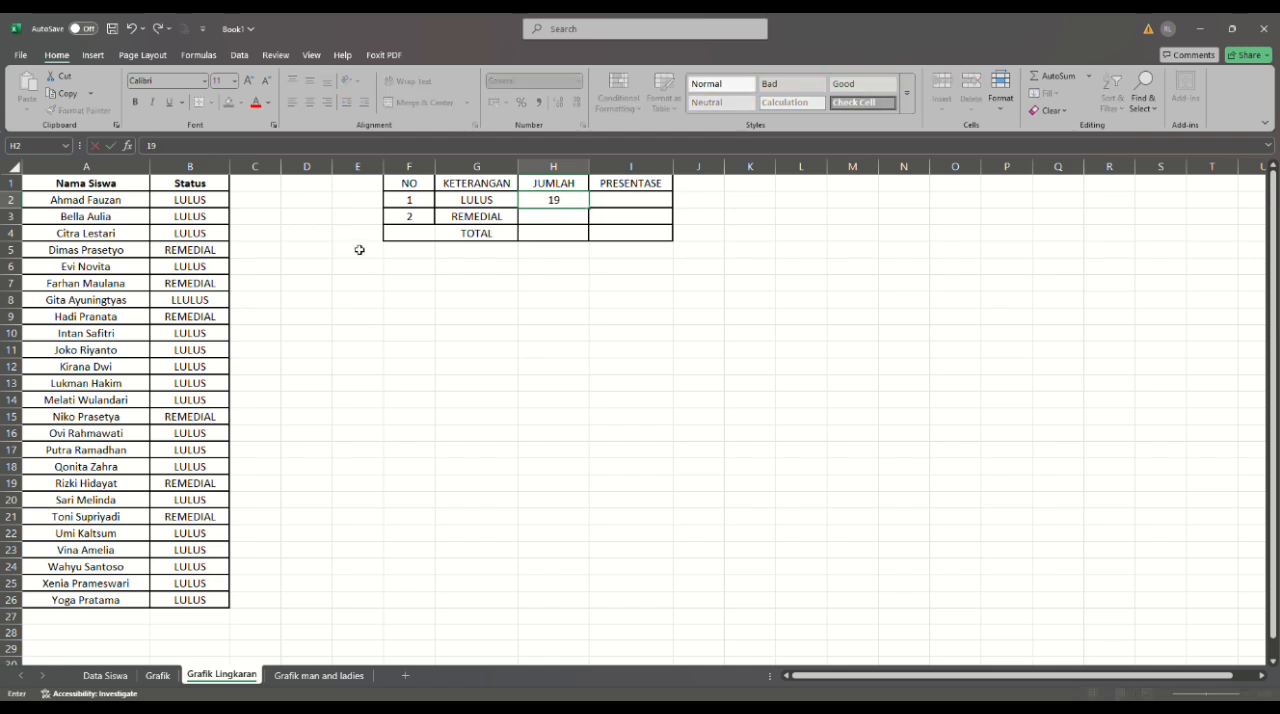
click(531, 222)
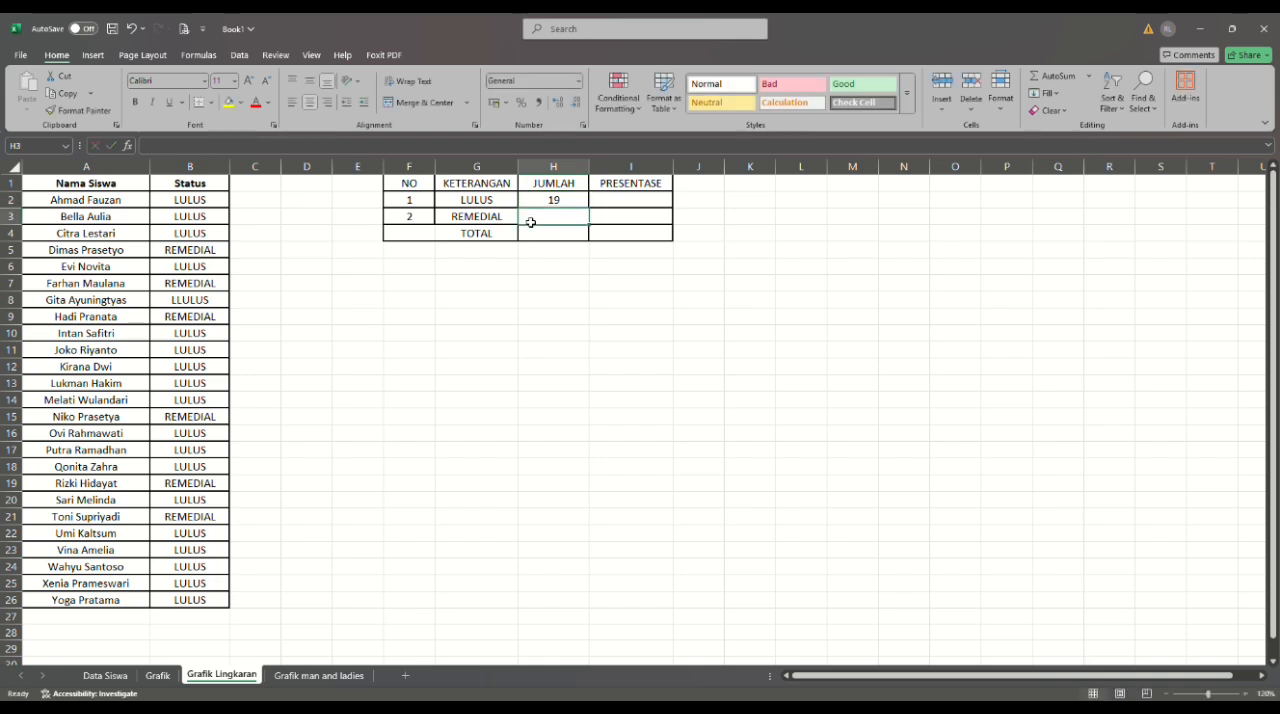
text(6)
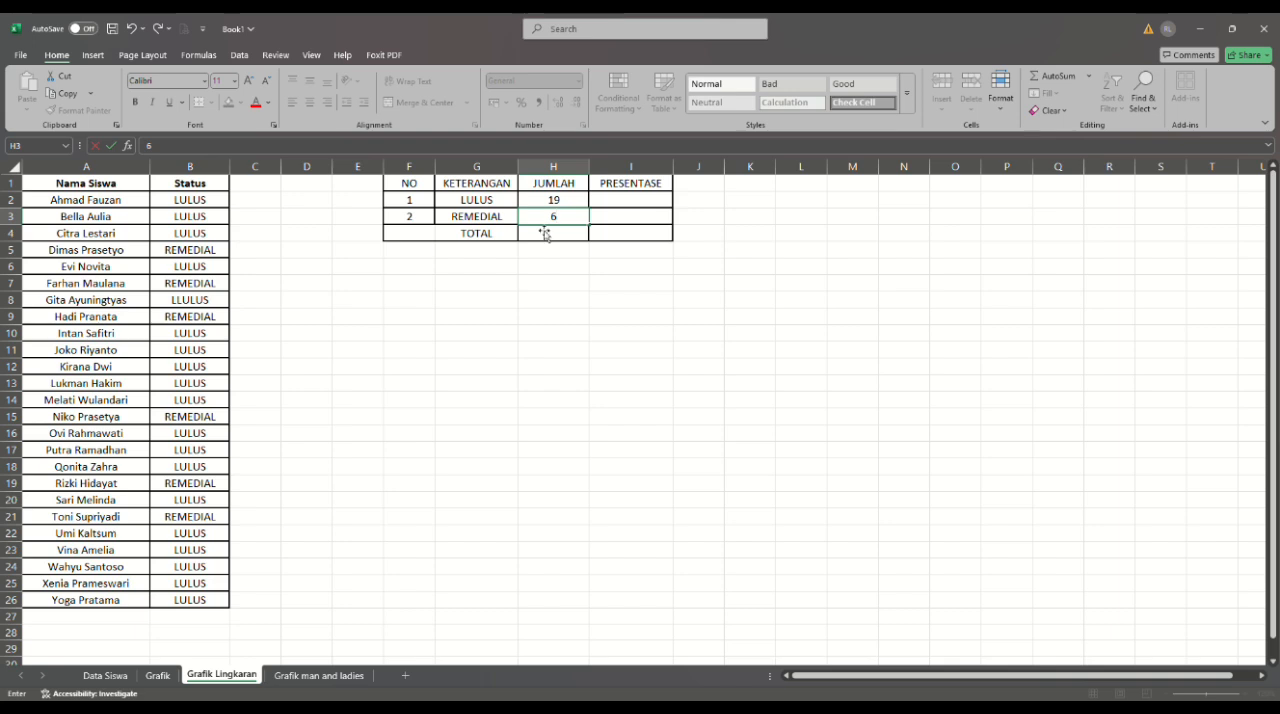
- Calculate the JUMLAH total in cell H4 with =SUM(H2:H3)
click(549, 235)
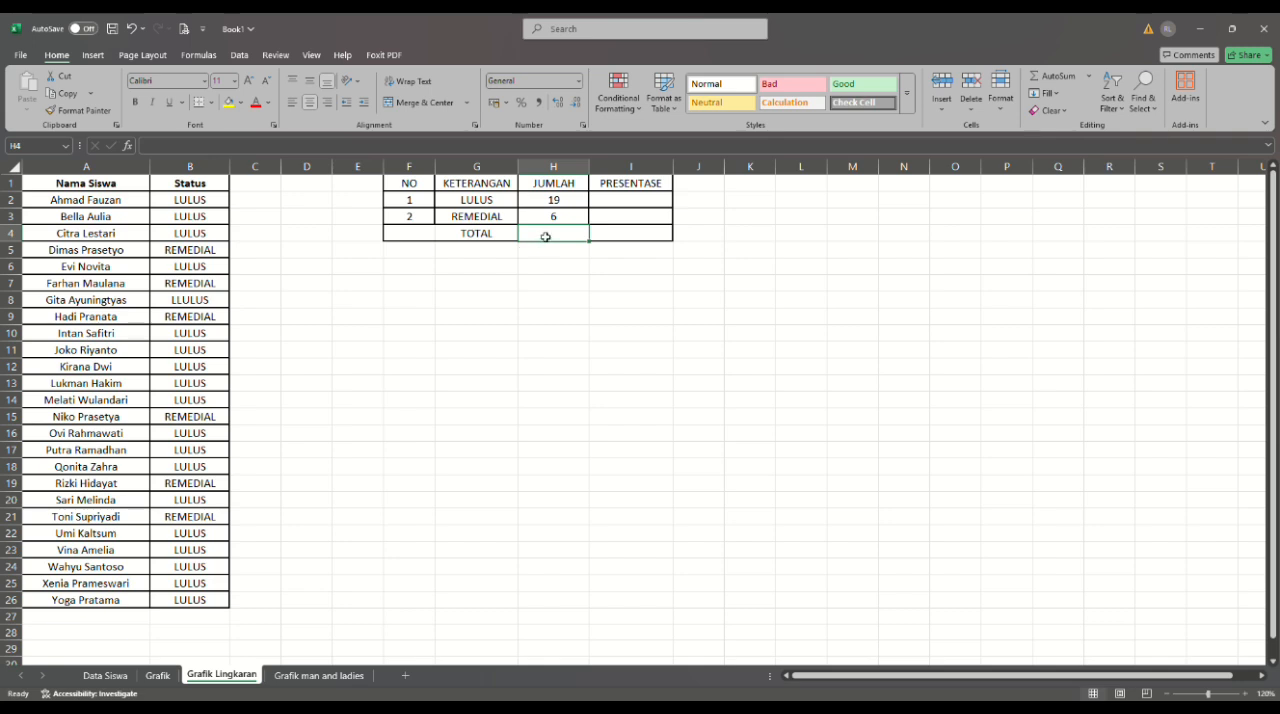
text(=)
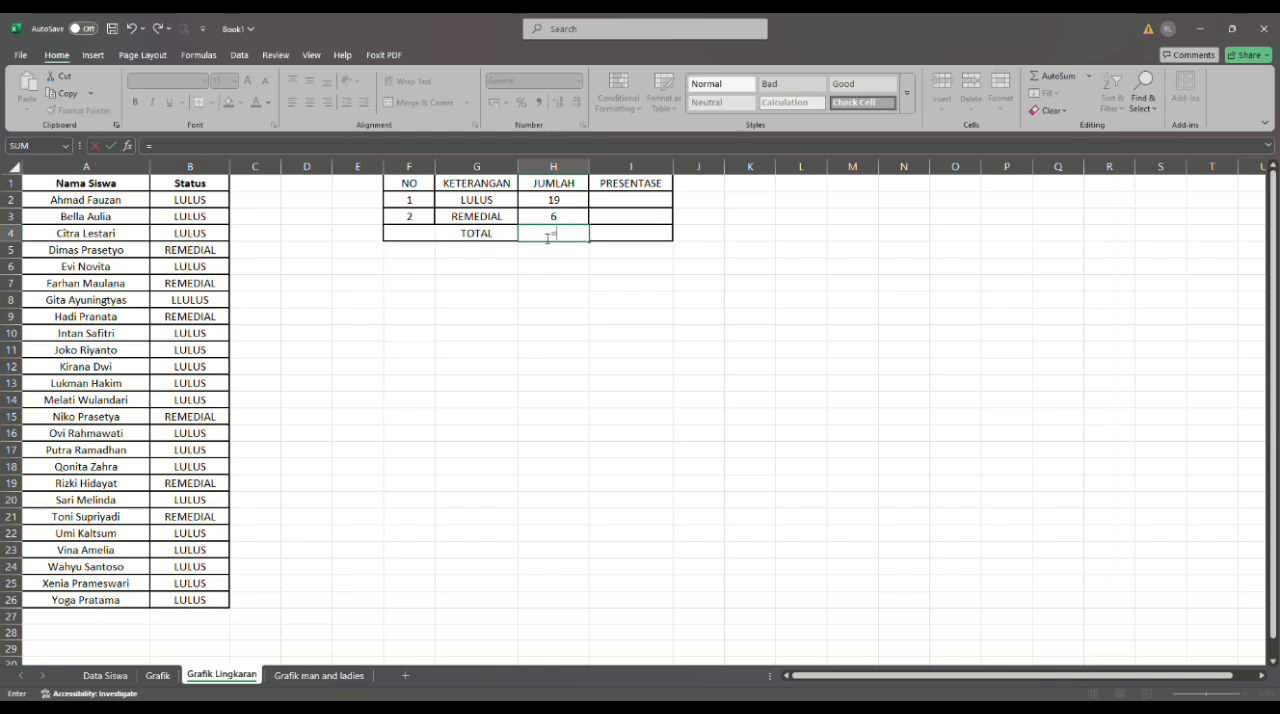
text(M()
drag(561, 200, 559, 226)
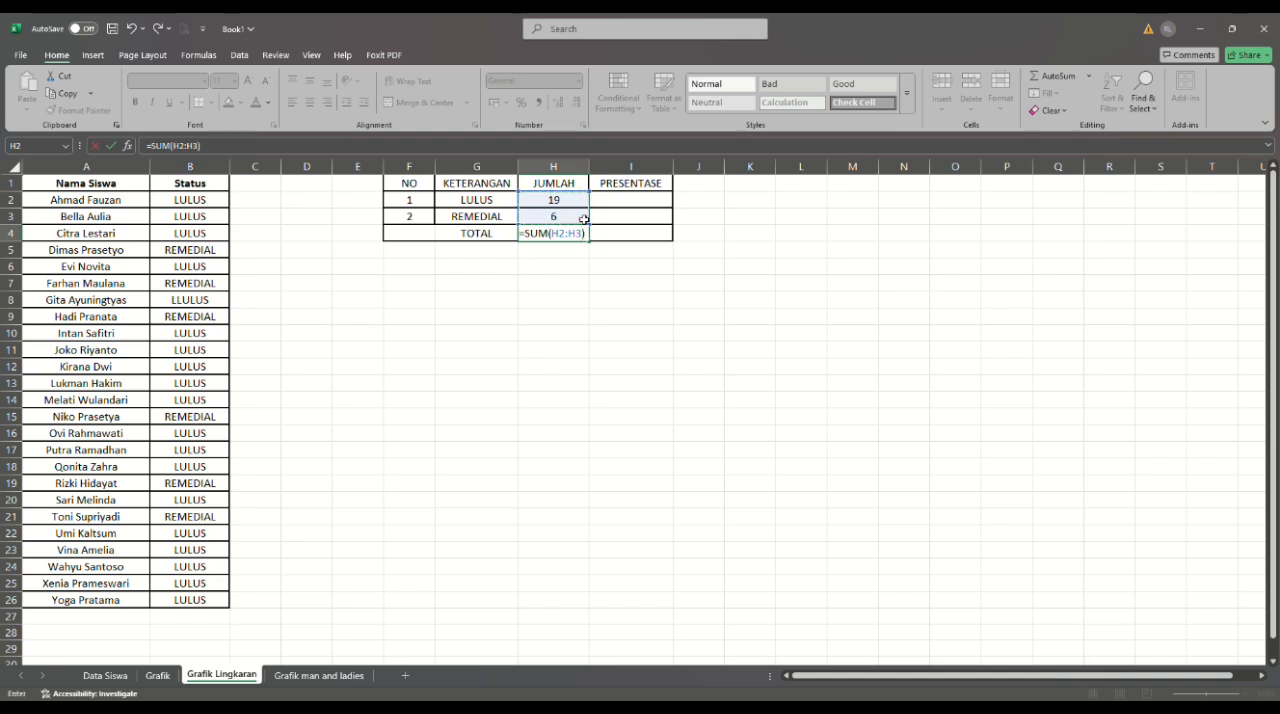
key(Return)
click(623, 317)
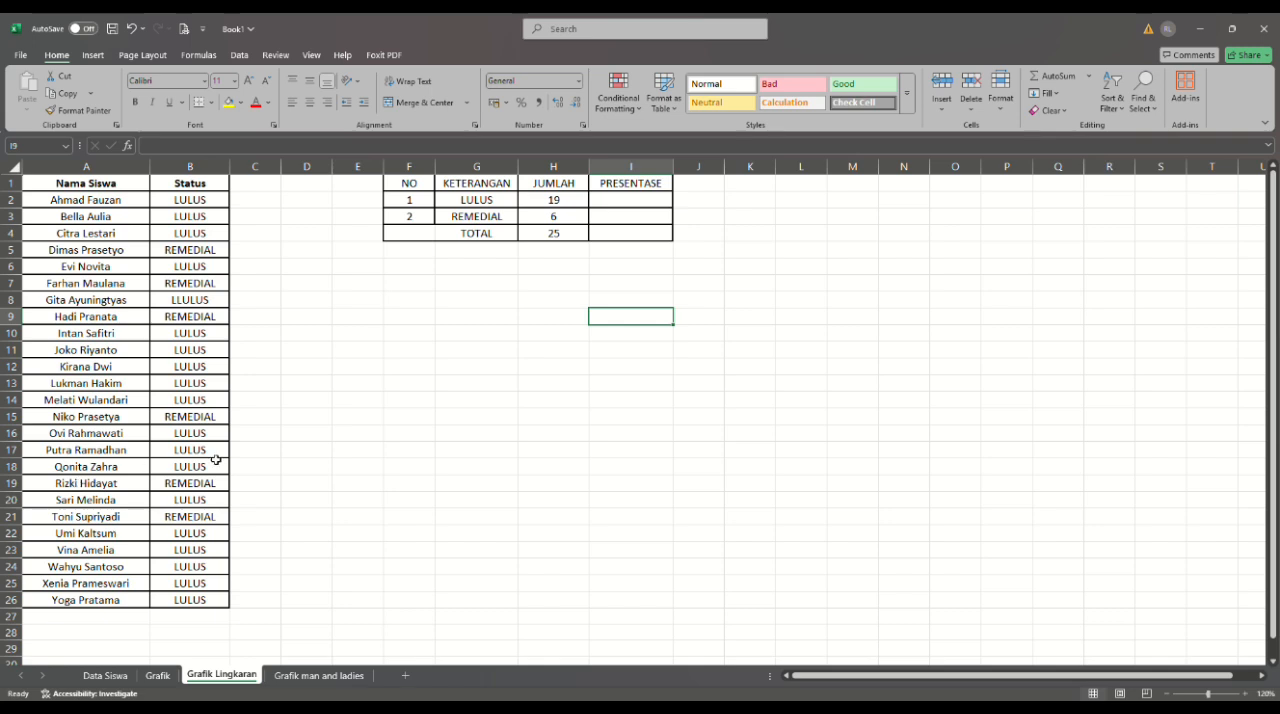
- Try to calculate the LULUS percentage in I2 with =SUM(H2/H4), and undo the entry
click(620, 207)
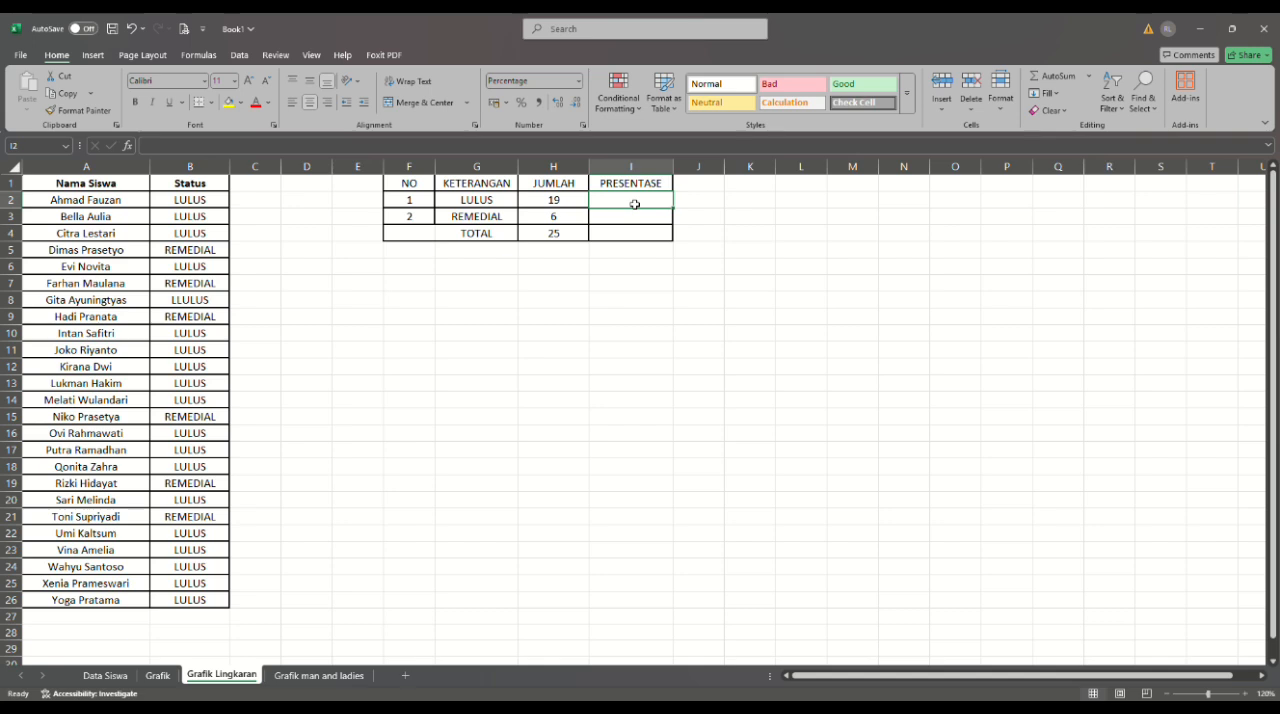
text(=)
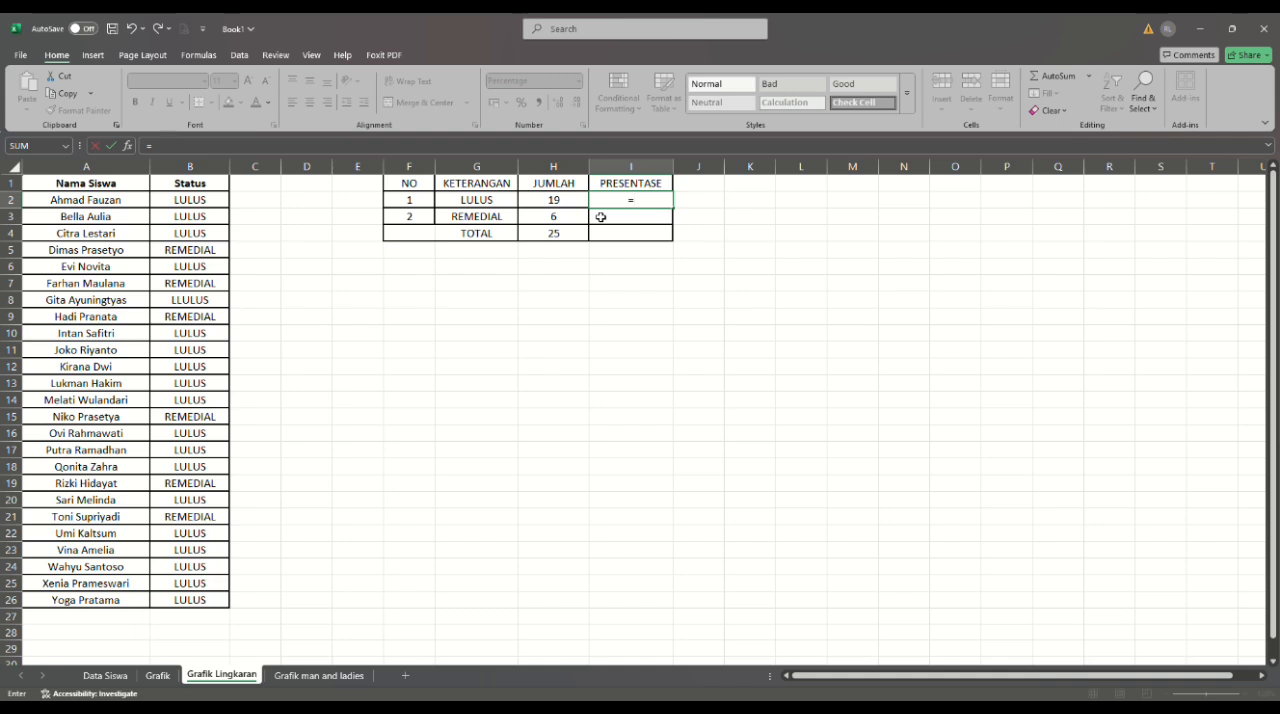
text(SUM()
click(565, 207)
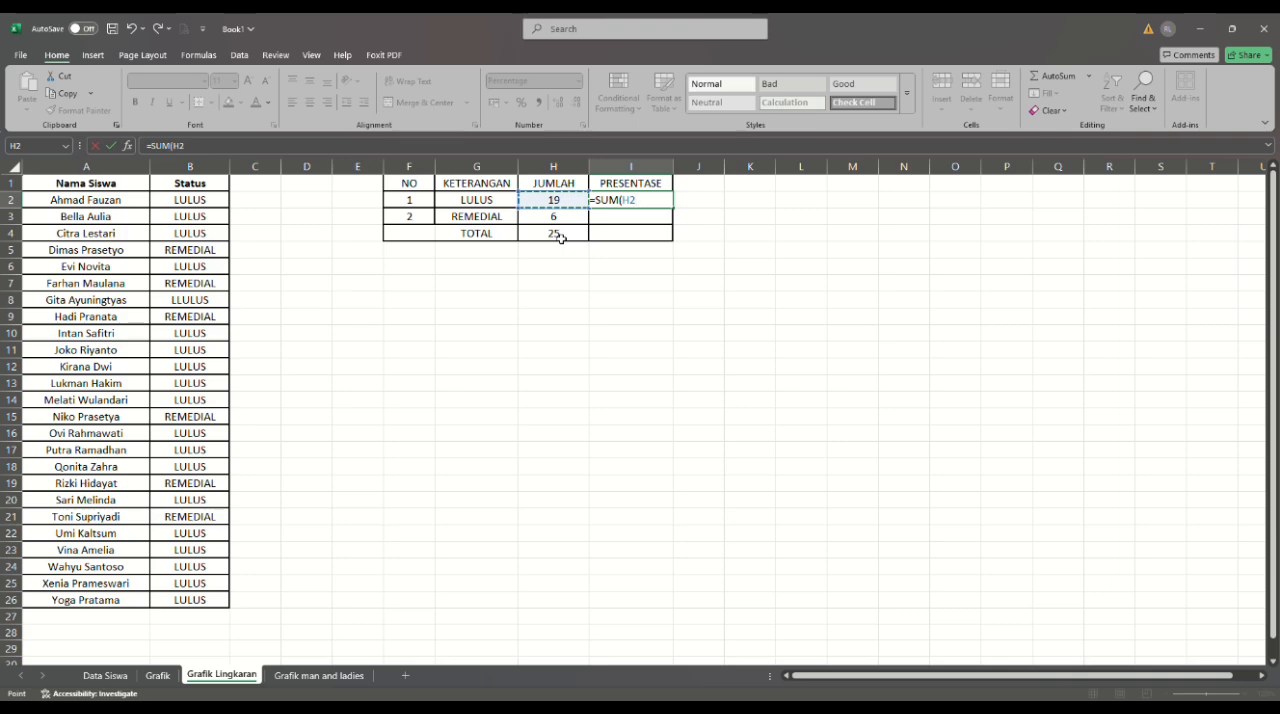
text(/)
click(561, 237)
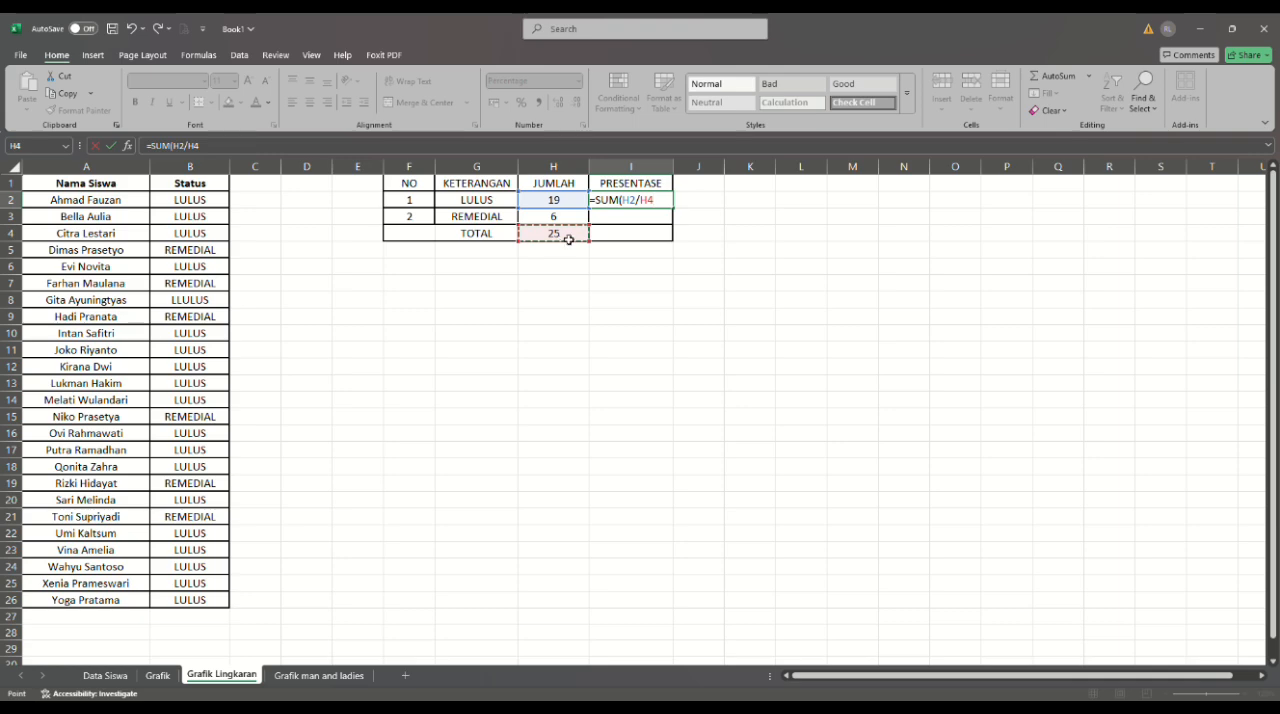
text())
key(Return)
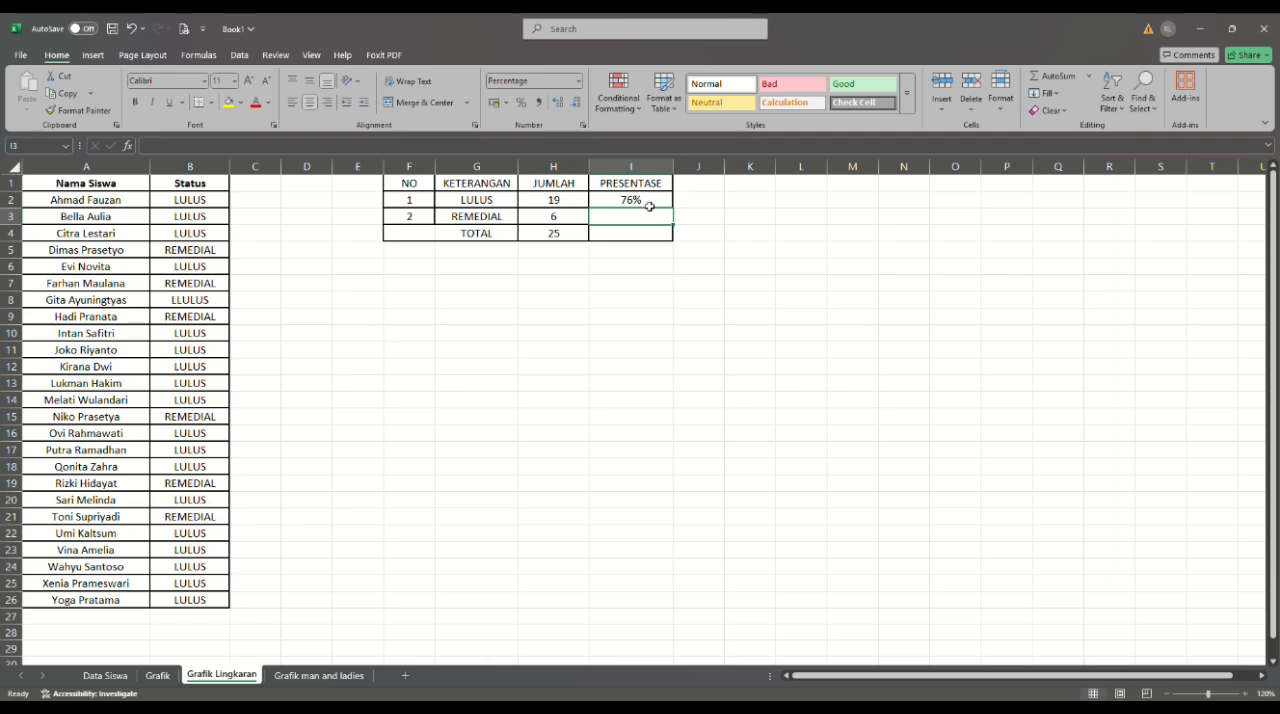
click(131, 29)
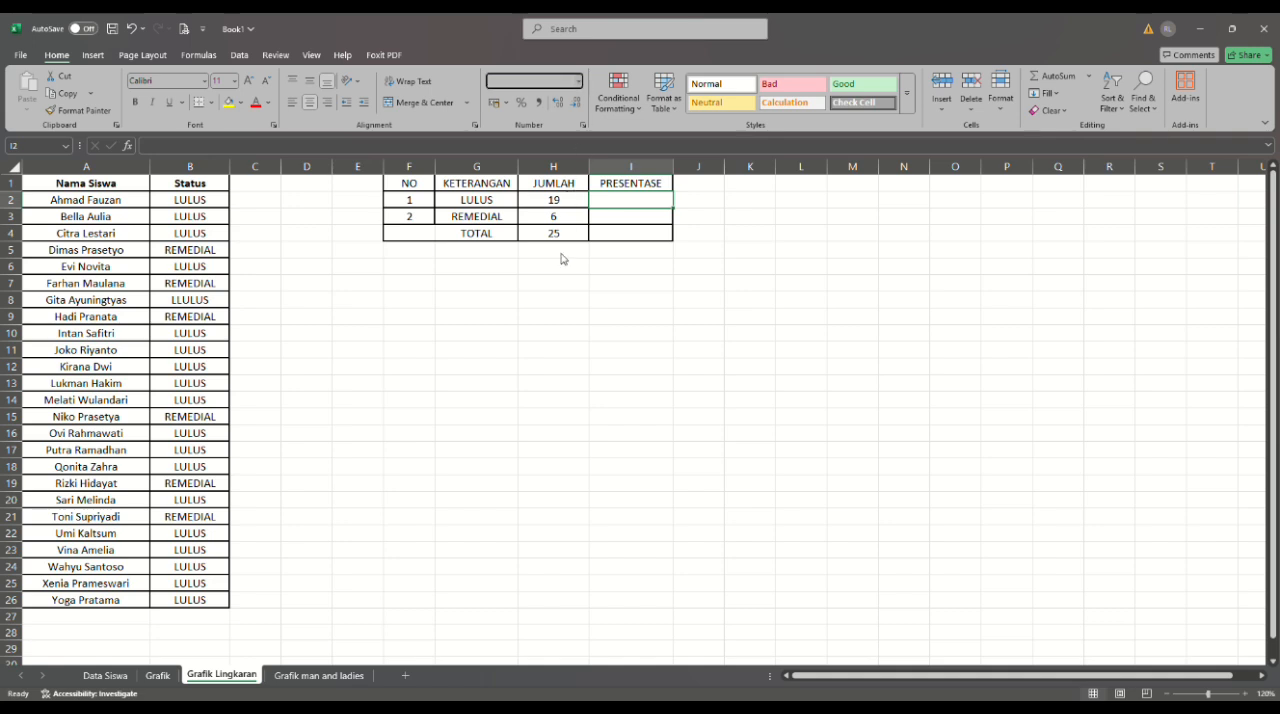
- Format cell I2 as Percentage and calculate the LULUS share of the total in it with =SUM(H2/H4)
click(558, 331)
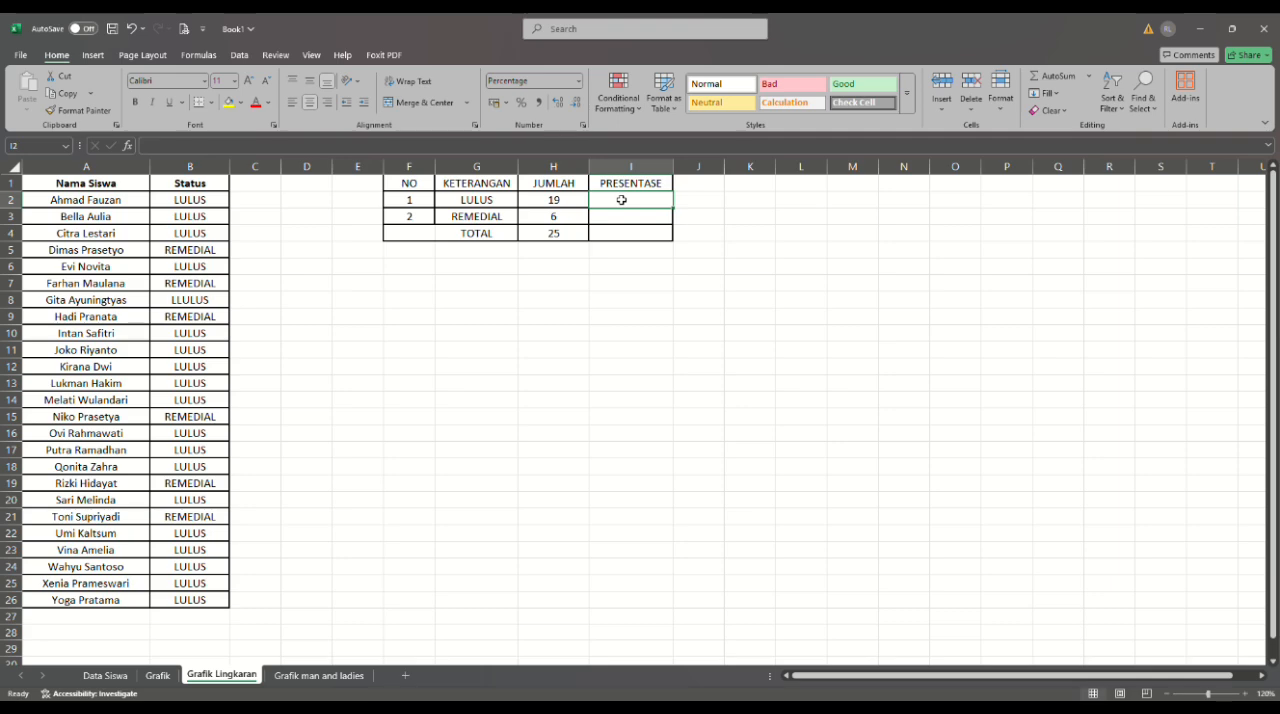
text(=)
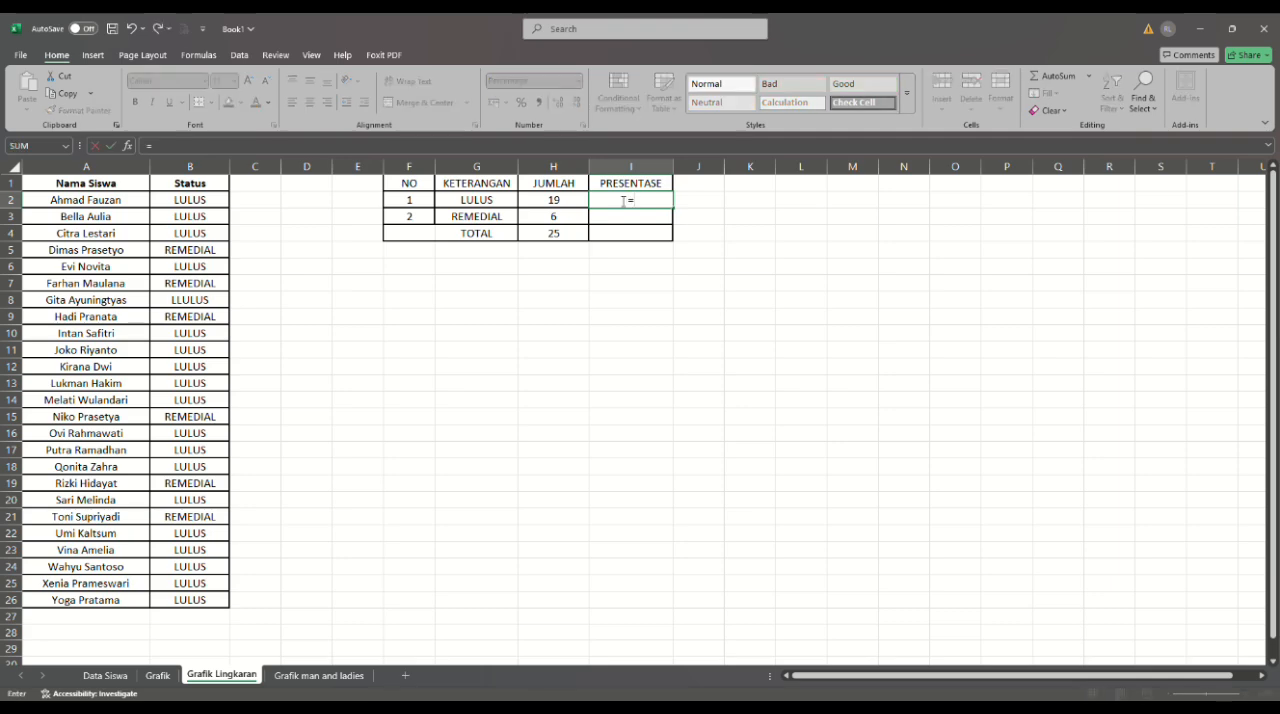
text(SUM()
click(565, 204)
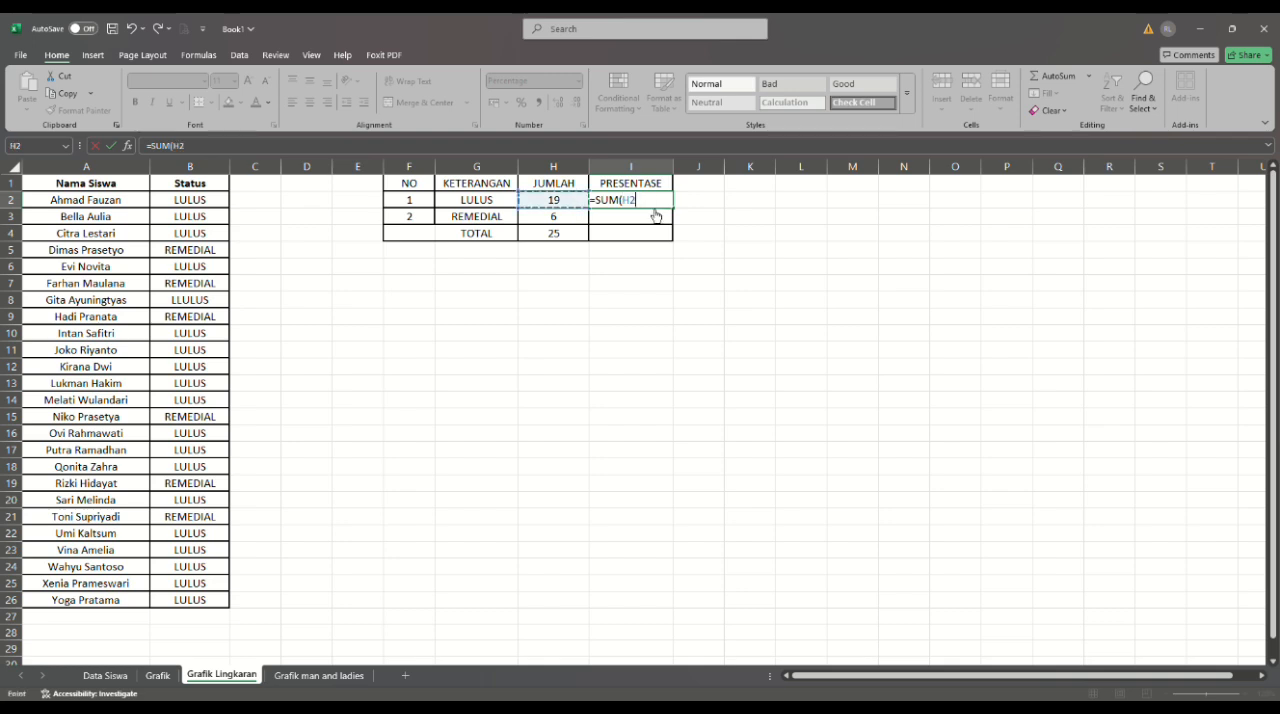
text(/)
click(569, 240)
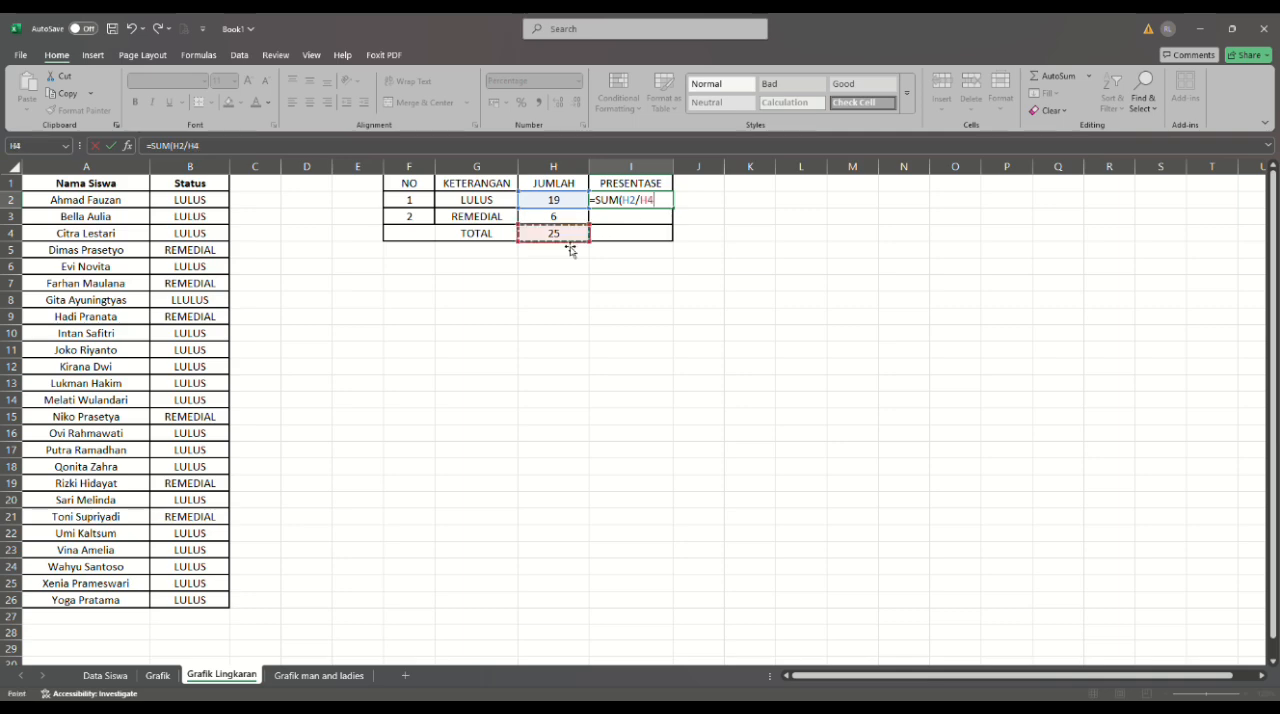
key(Return)
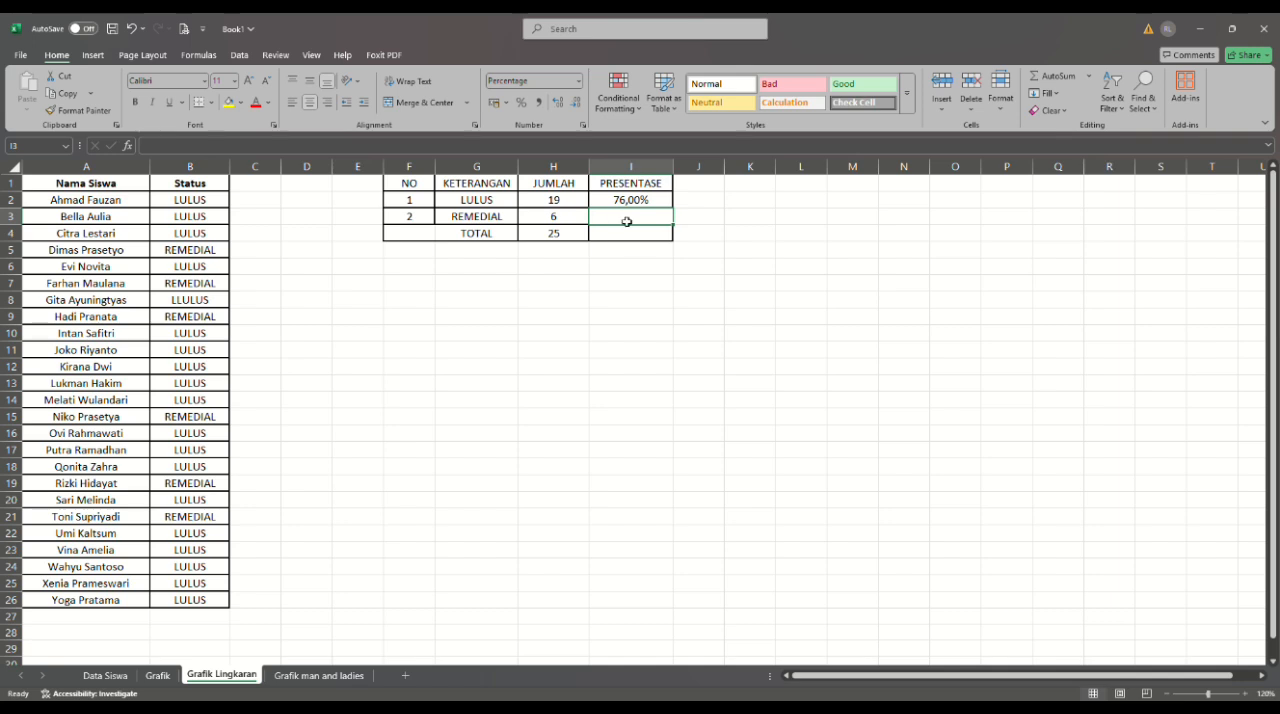
- Calculate the REMEDIAL share of the total in cell I3 with =SUM(H3/H4)
click(644, 245)
click(632, 220)
text(=)
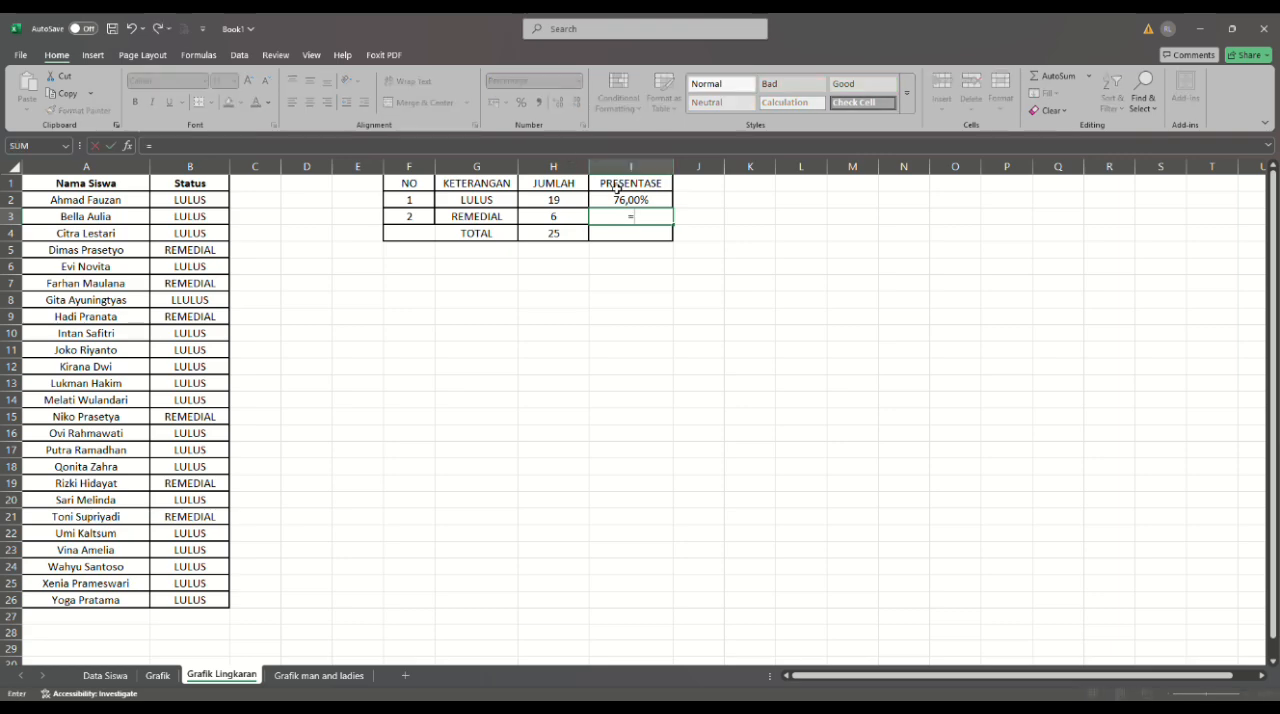
text(SUM()
click(553, 222)
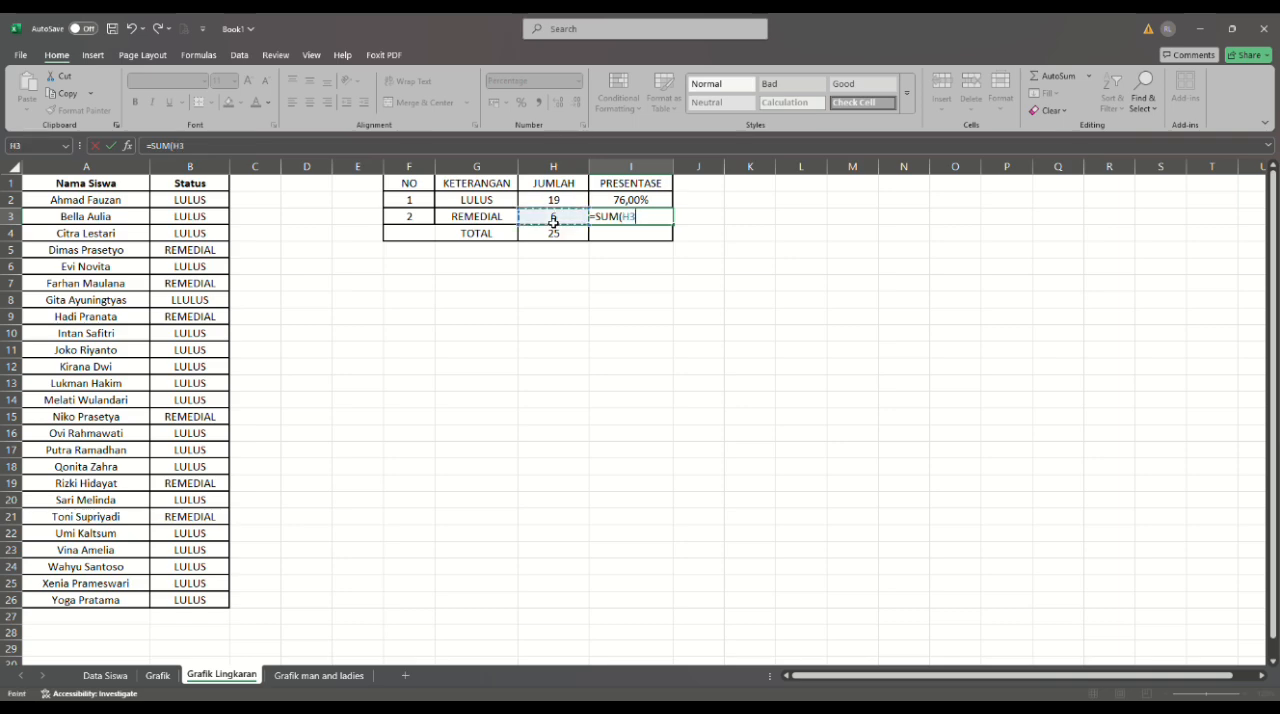
text(/)
click(578, 239)
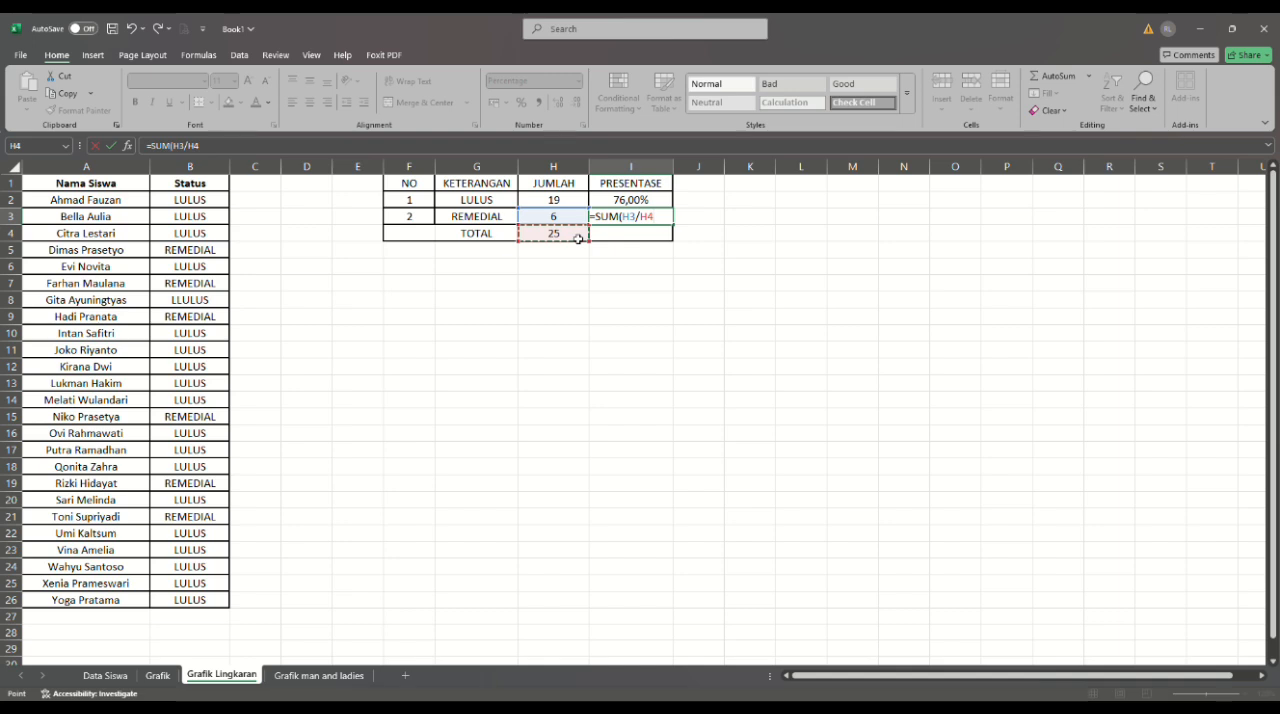
text())
key(Return)
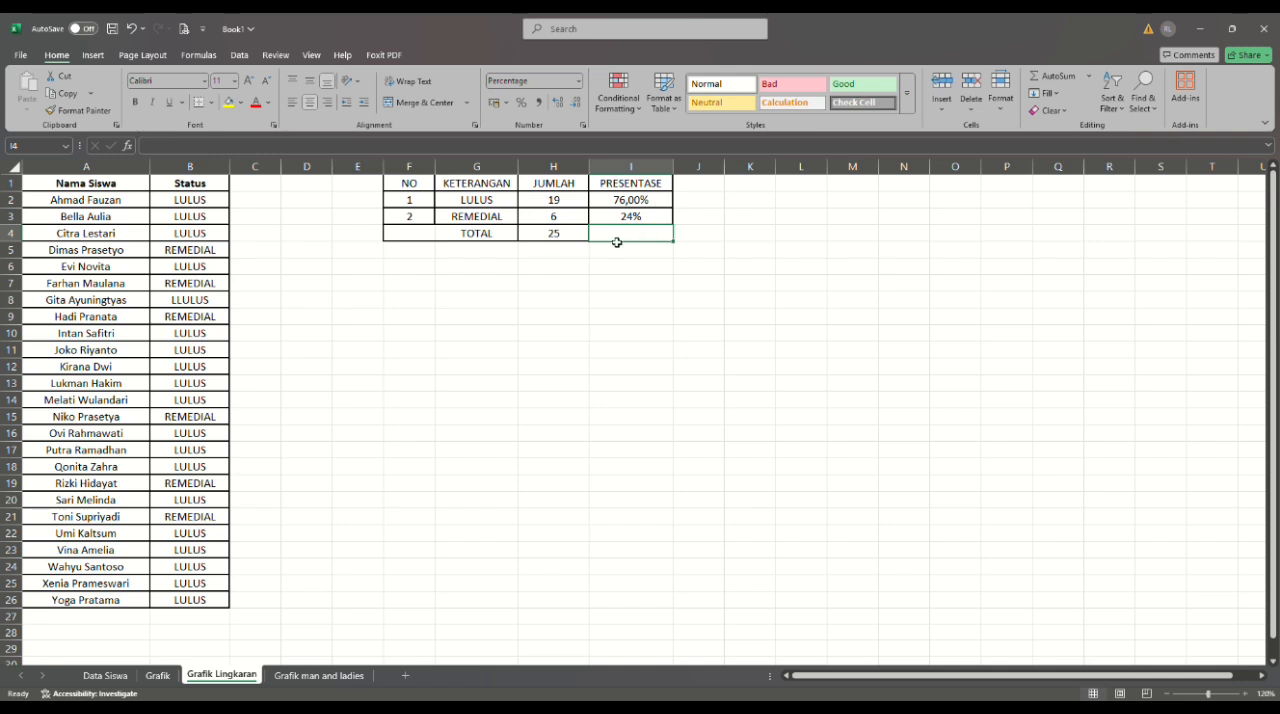
- Enter the formula =SUM(I2/I3) in the TOTAL row of the PRESENTASE column, cell I4
text(=)
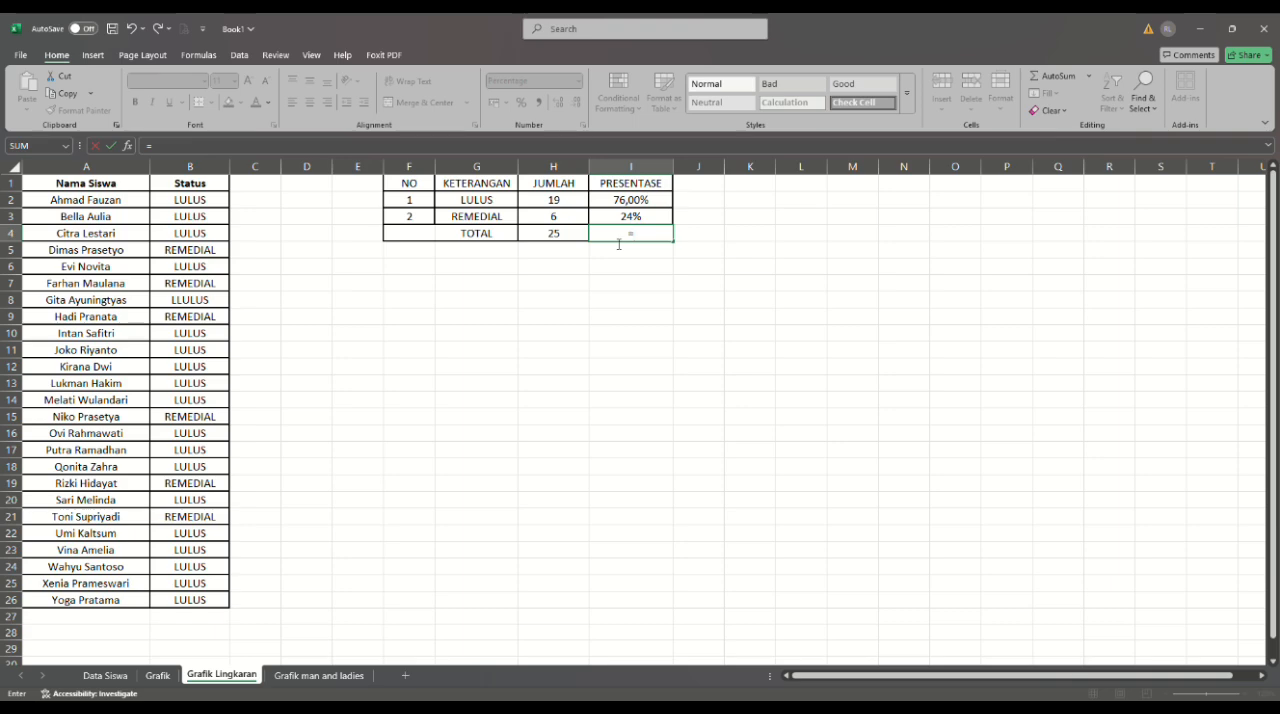
text(SUM)
text(()
click(632, 201)
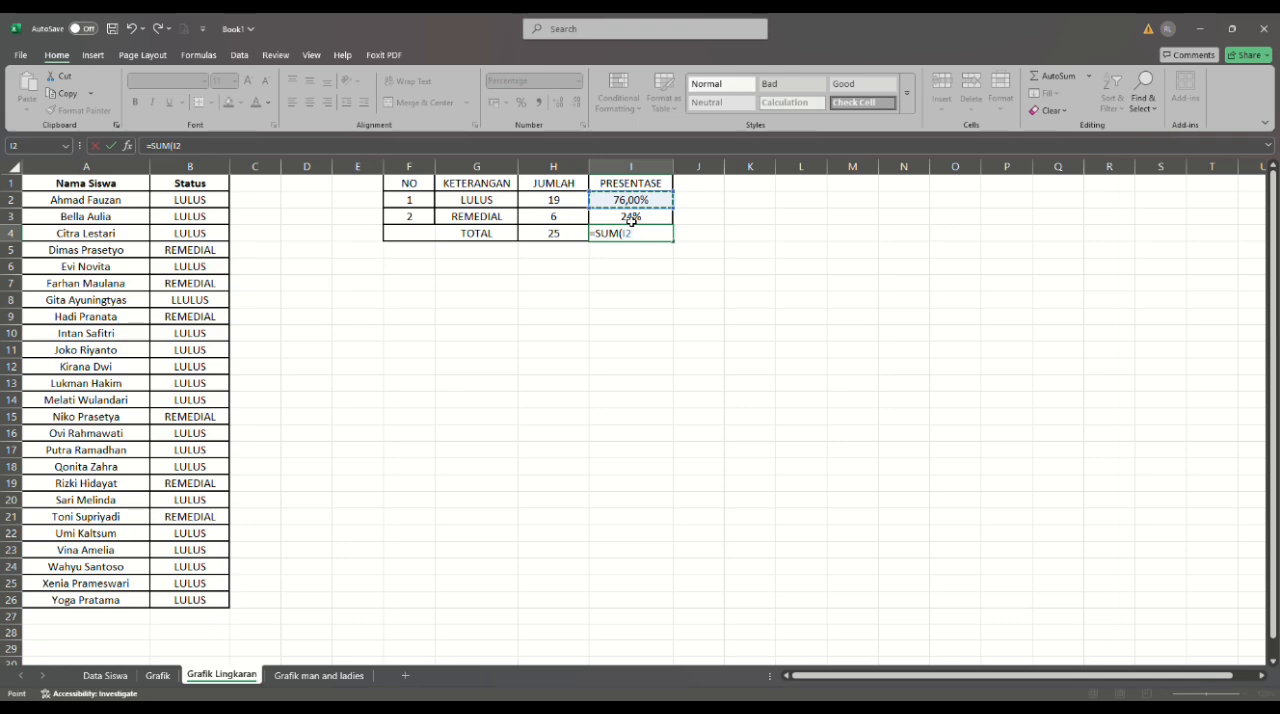
text(/)
click(631, 218)
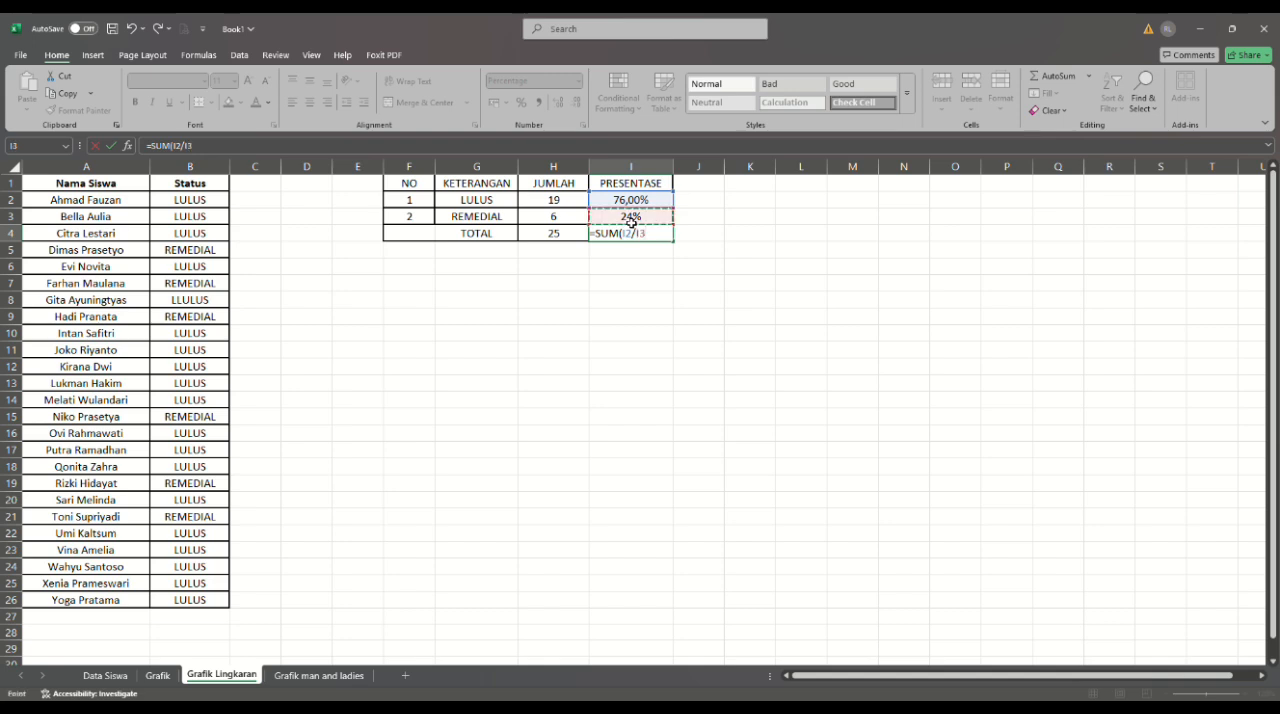
text())
key(Left)
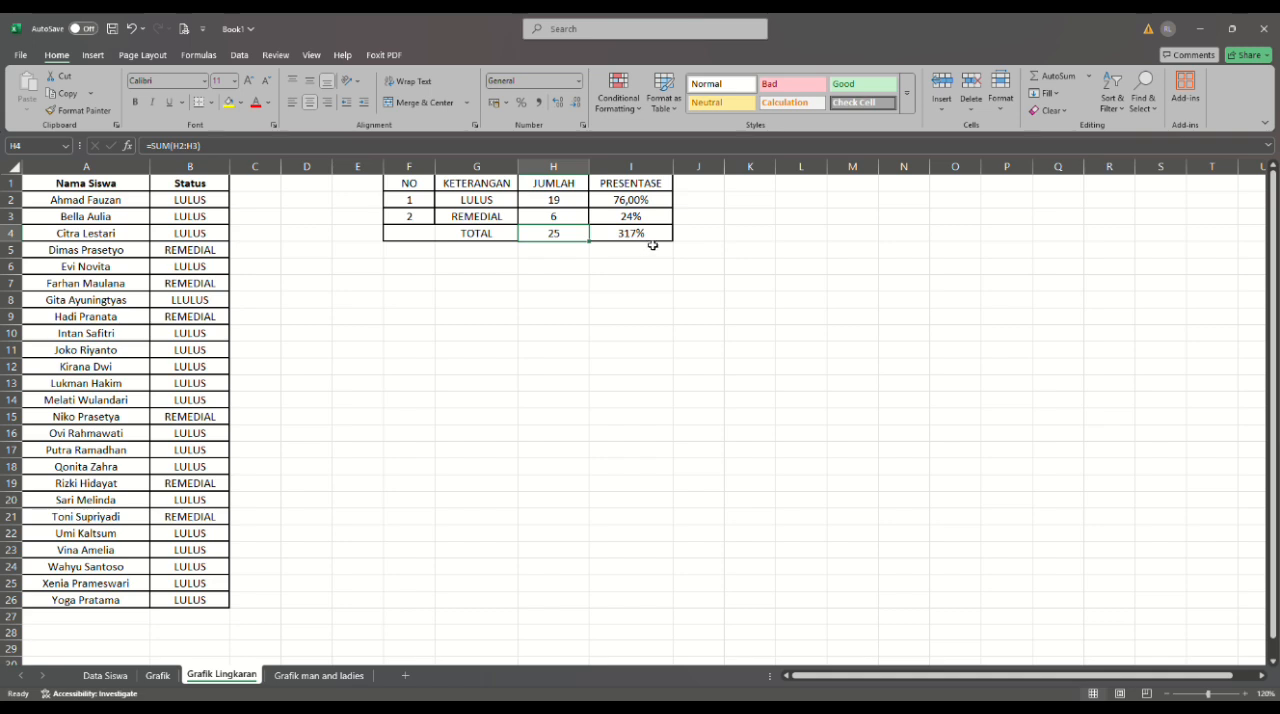
- Correct the TOTAL formula of the PRESENTASE column in cell I4 to =SUM(I2:I3)
click(628, 240)
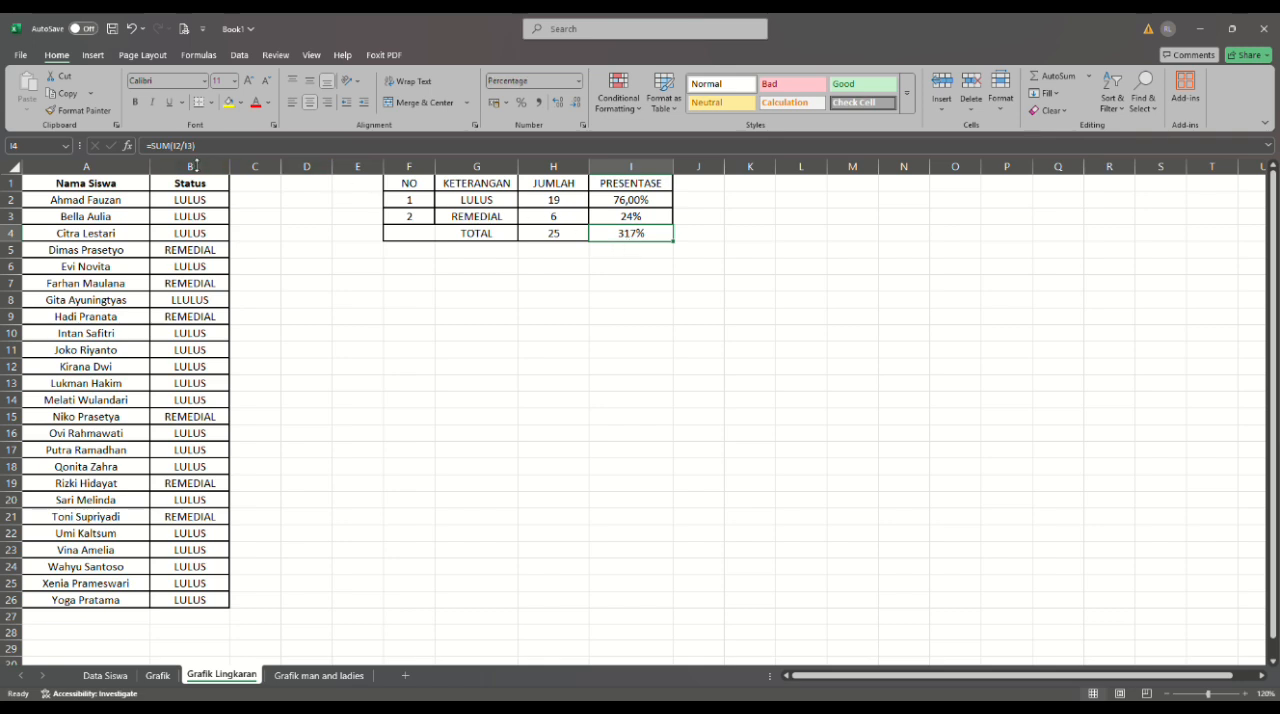
key(F2)
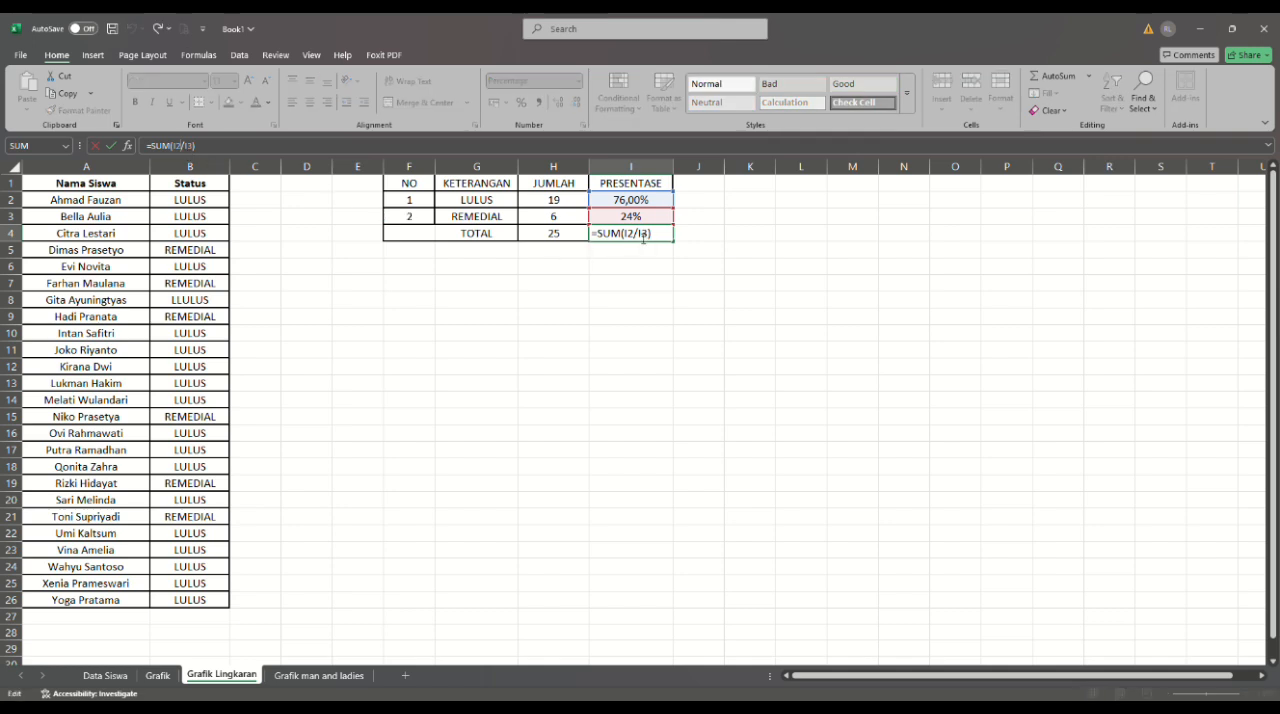
click(643, 238)
key(BackSpace)
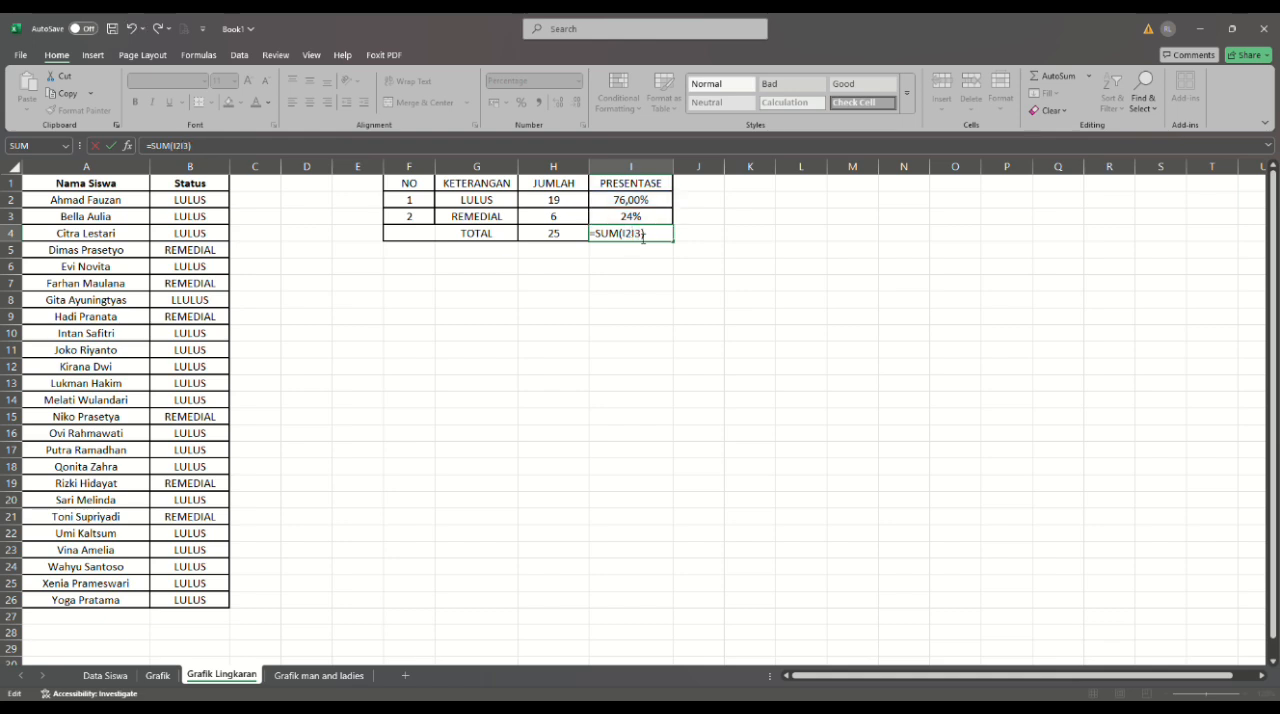
text(:)
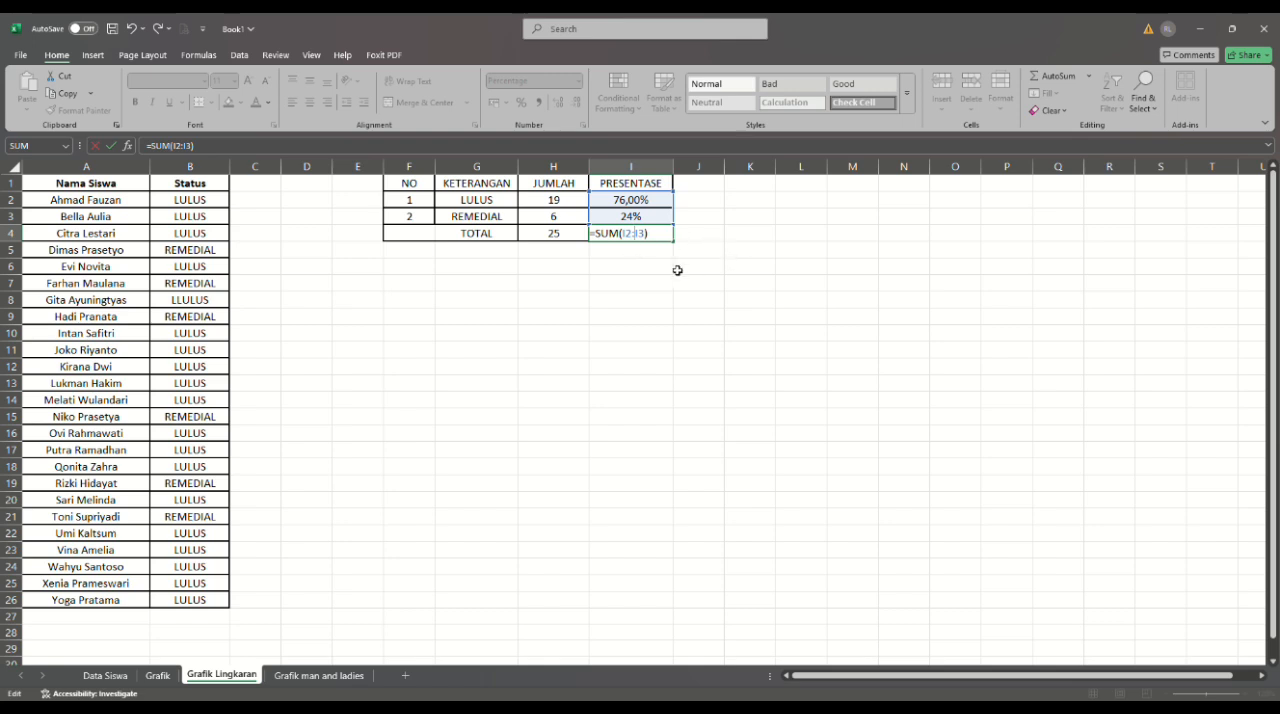
key(Return)
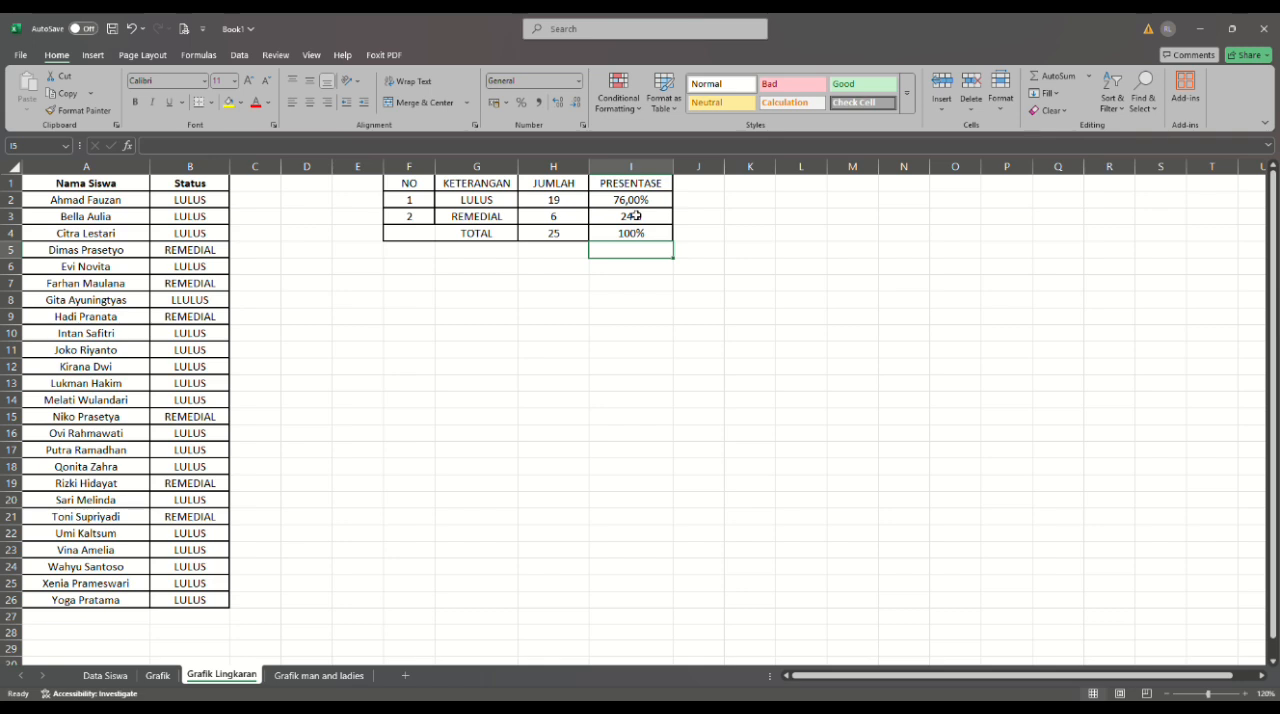
- Display the LULUS percentage in cell I2 without decimal places
click(637, 201)
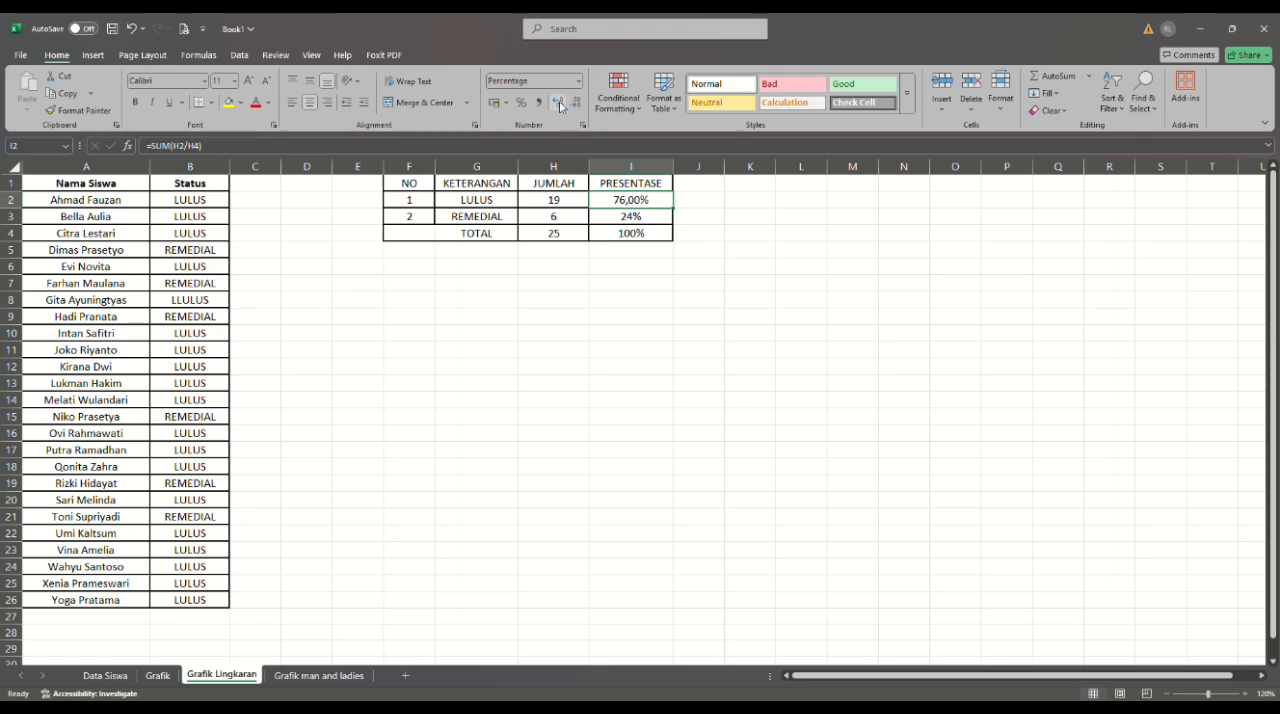
click(560, 106)
click(577, 105)
click(577, 105)
click(577, 105)
- Try a 2-D pie chart of the summary range G2:I4 including the TOTAL row, and discard it
click(464, 203)
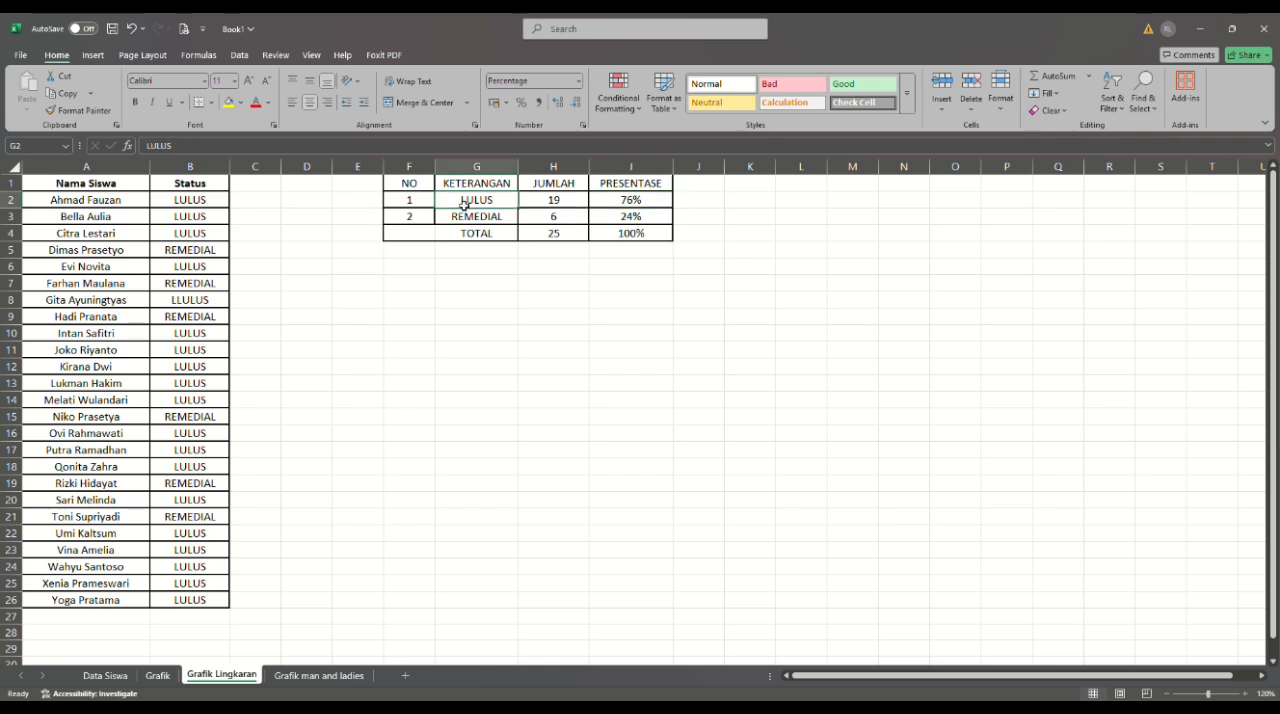
drag(464, 203, 654, 234)
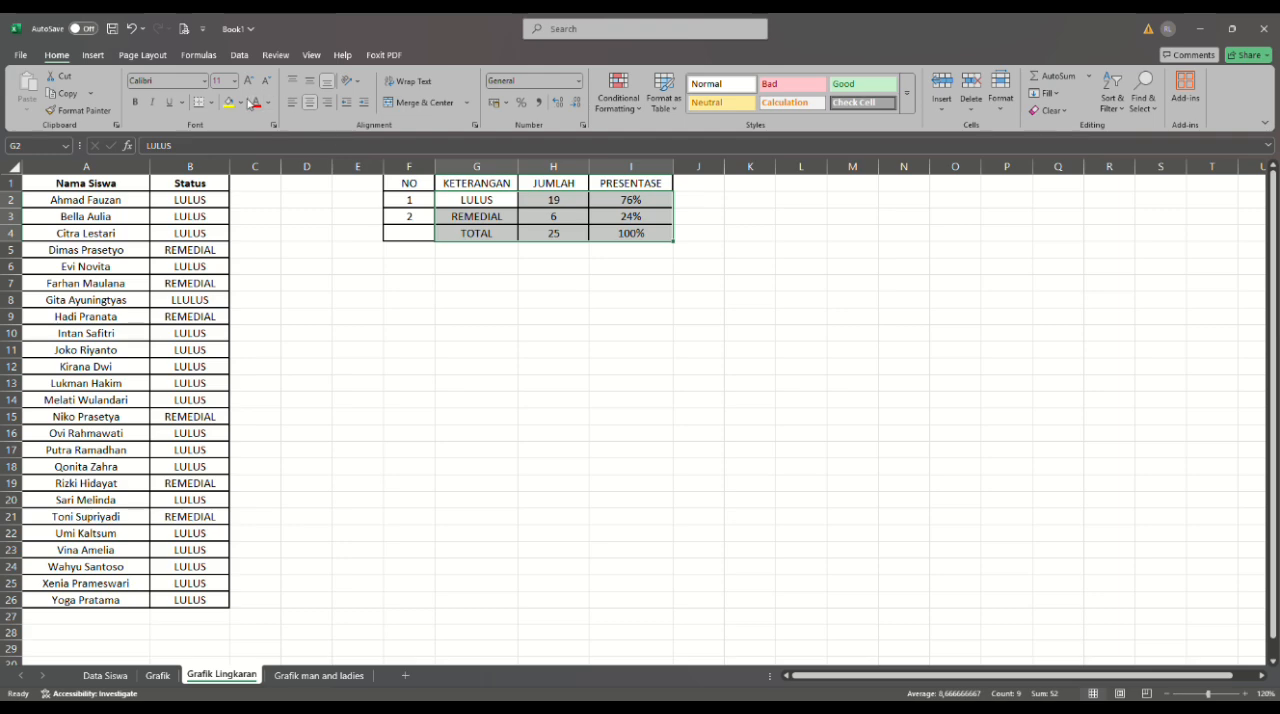
click(93, 55)
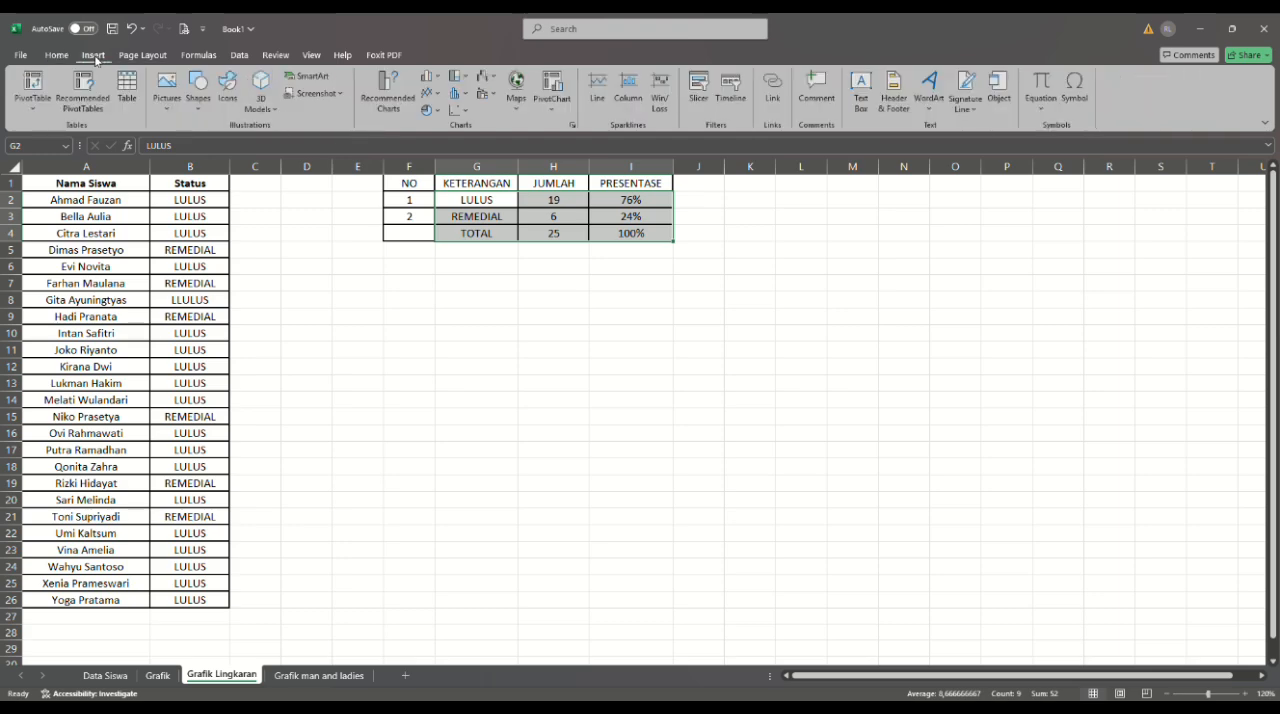
click(437, 112)
click(437, 160)
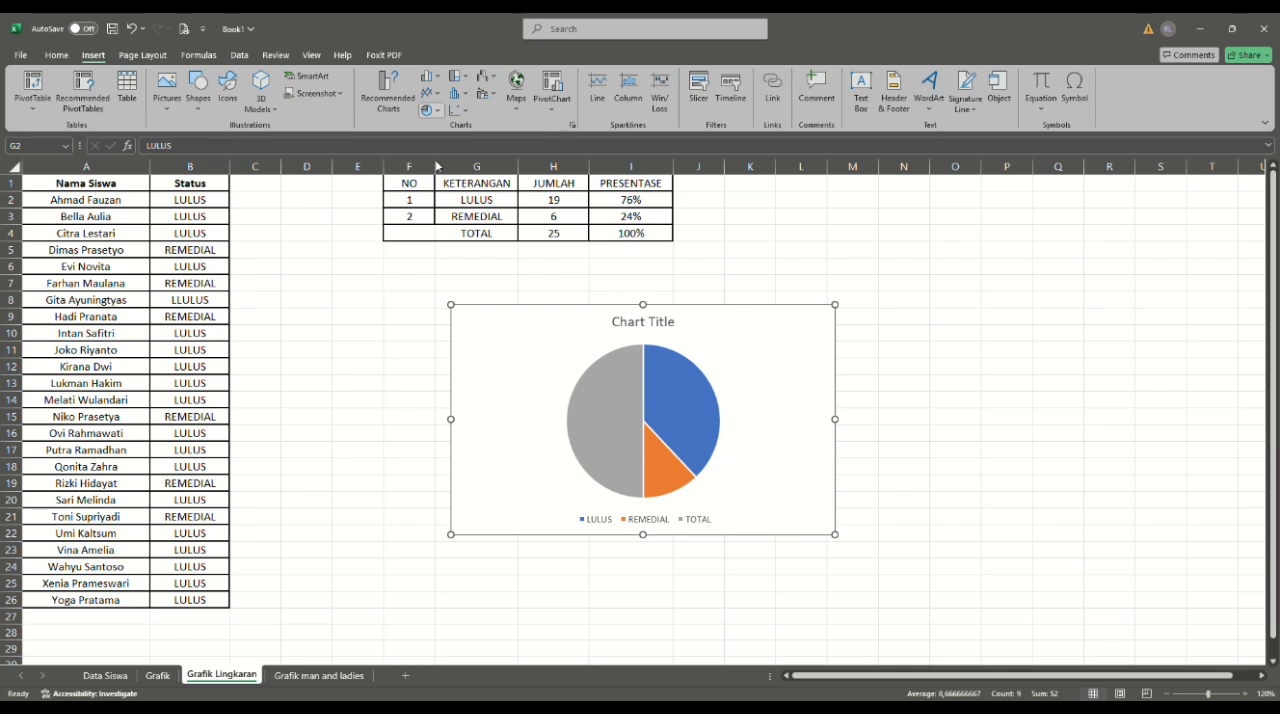
key(Delete)
click(503, 257)
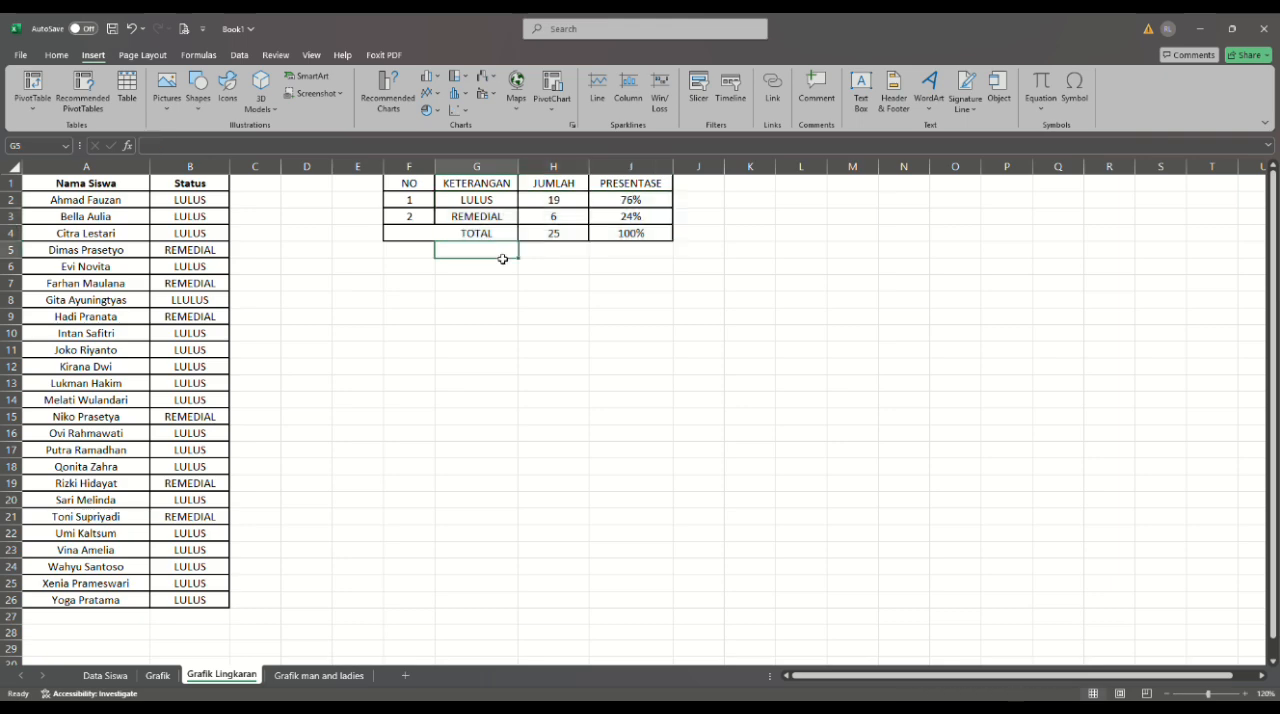
- Insert a 2-D pie chart from the LULUS and REMEDIAL rows, range G2:I3
drag(486, 231, 626, 217)
click(506, 263)
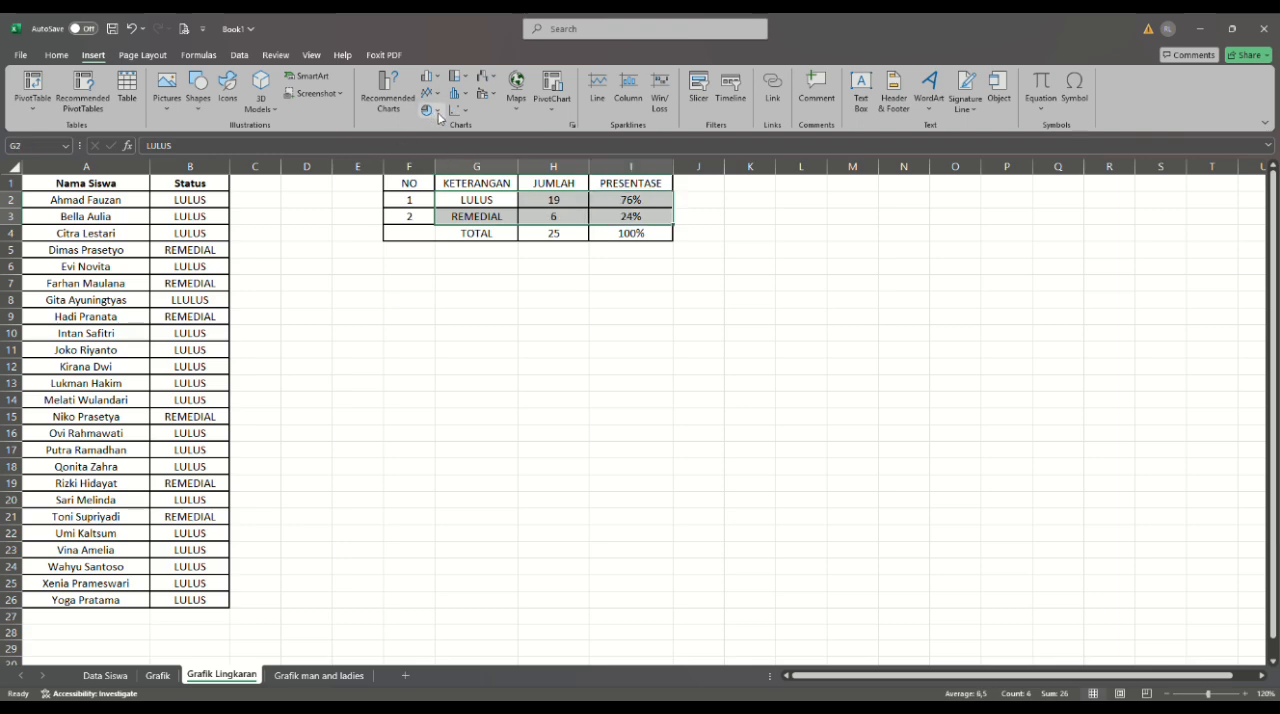
click(437, 110)
click(440, 165)
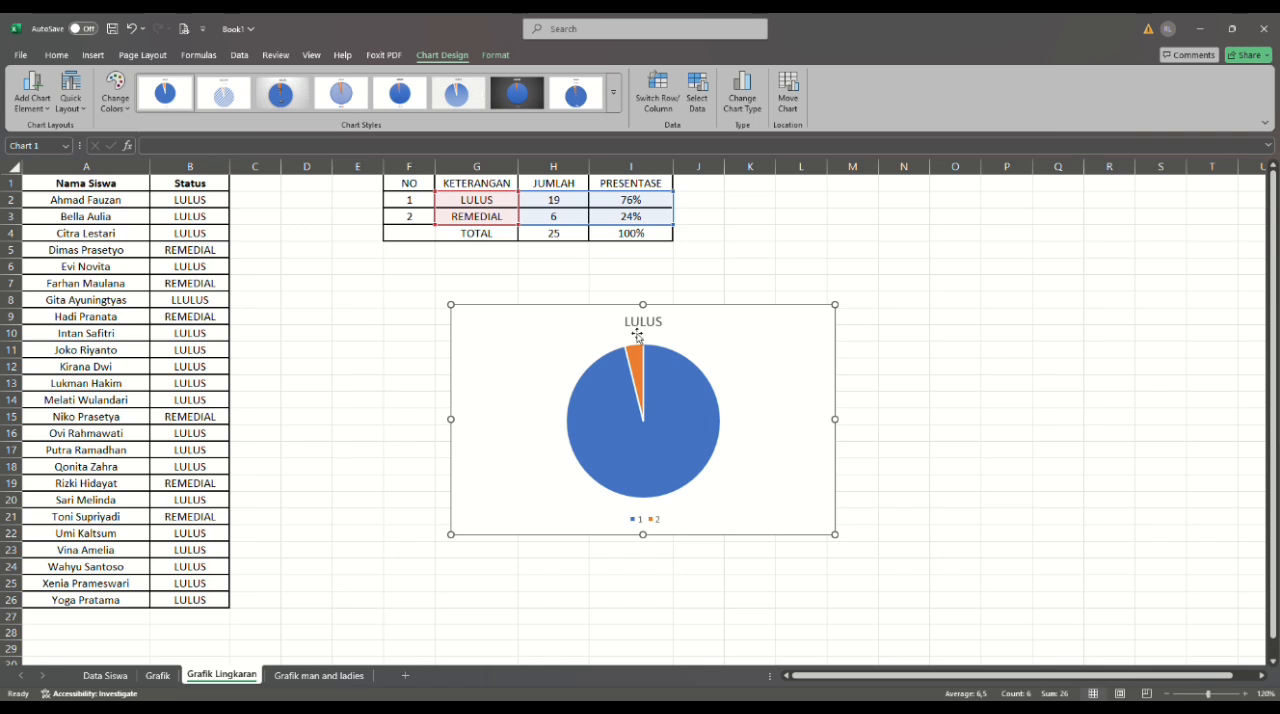
- Set the pie chart's category labels to cells G2:G3 so its legend uses LULUS and REMEDIAL
click(650, 524)
click(631, 526)
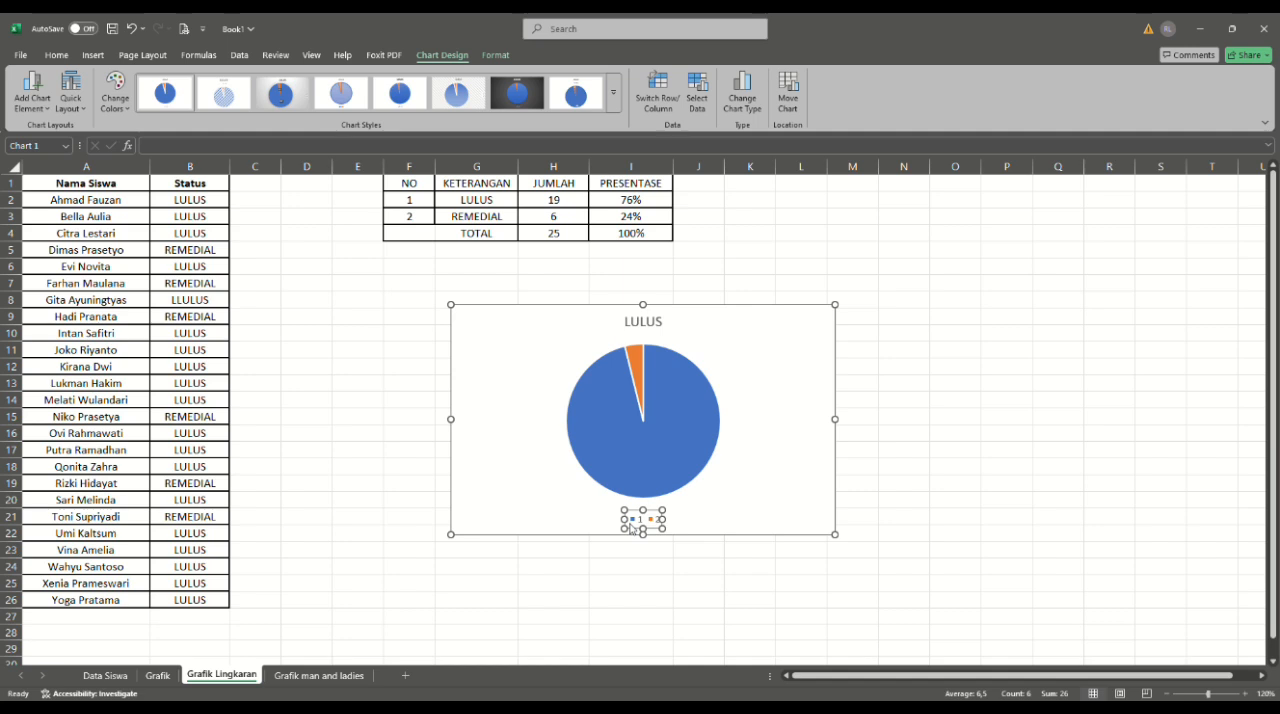
click(666, 613)
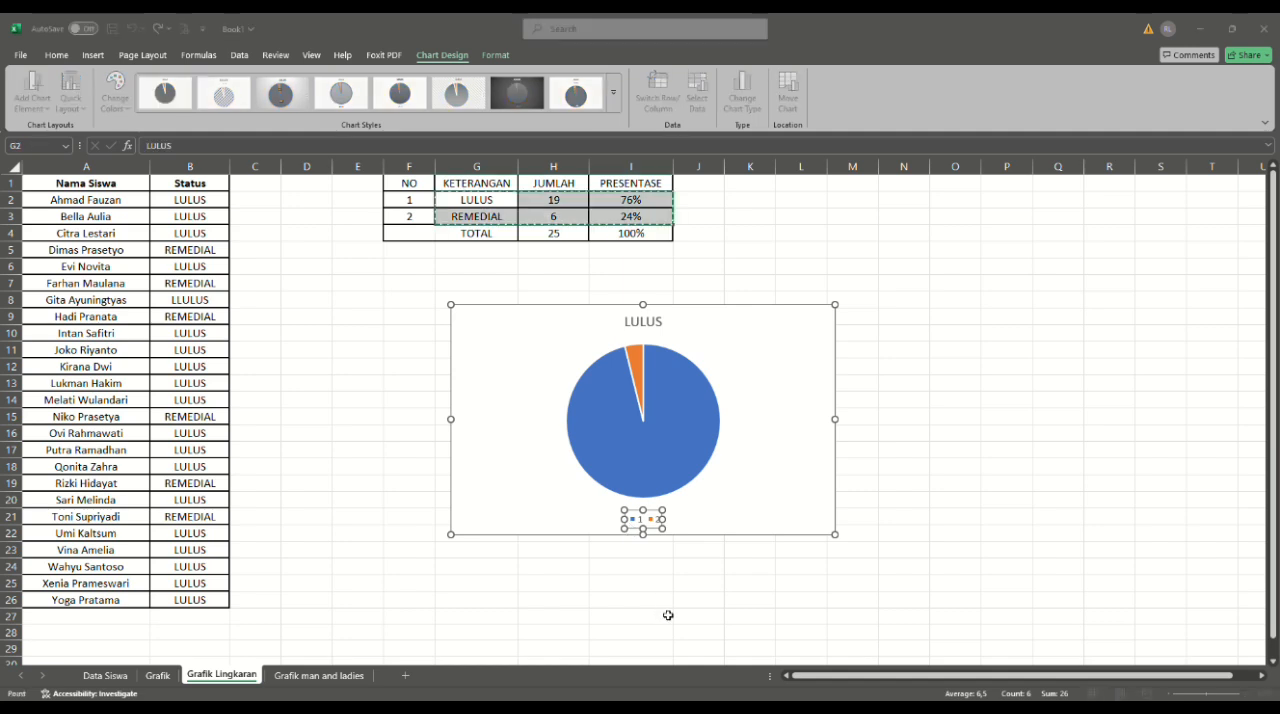
click(665, 353)
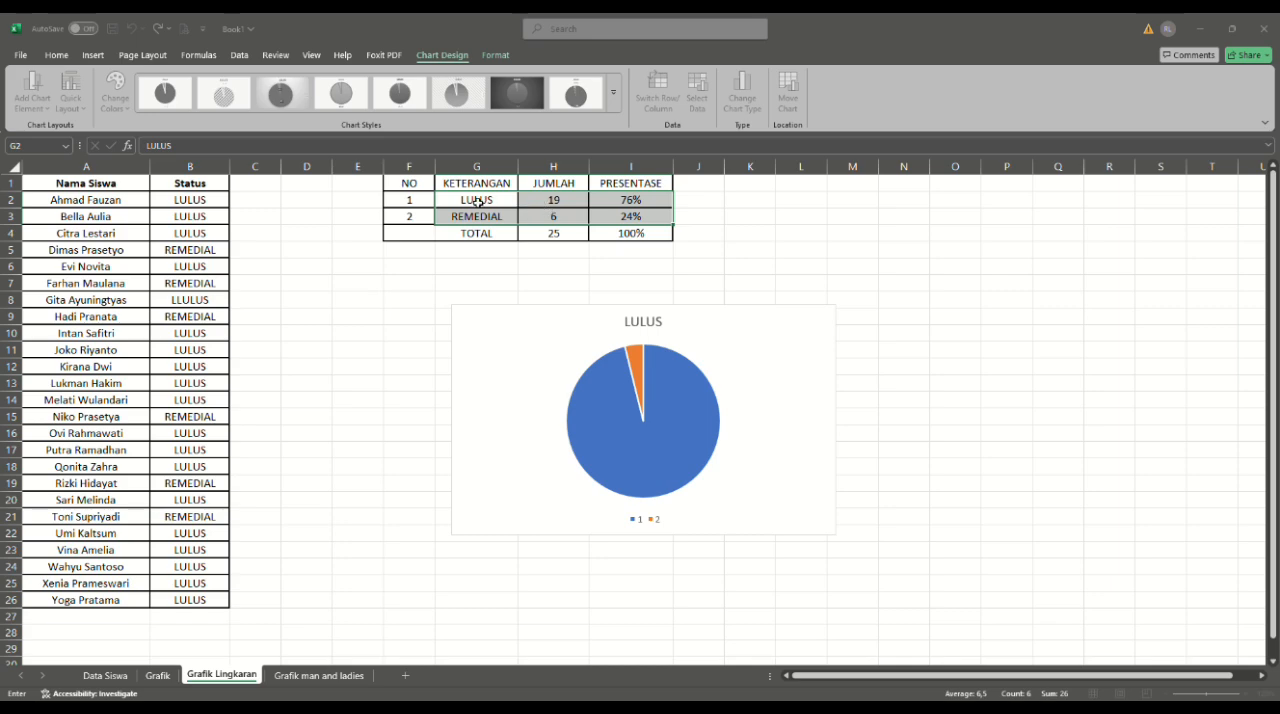
drag(477, 202, 478, 218)
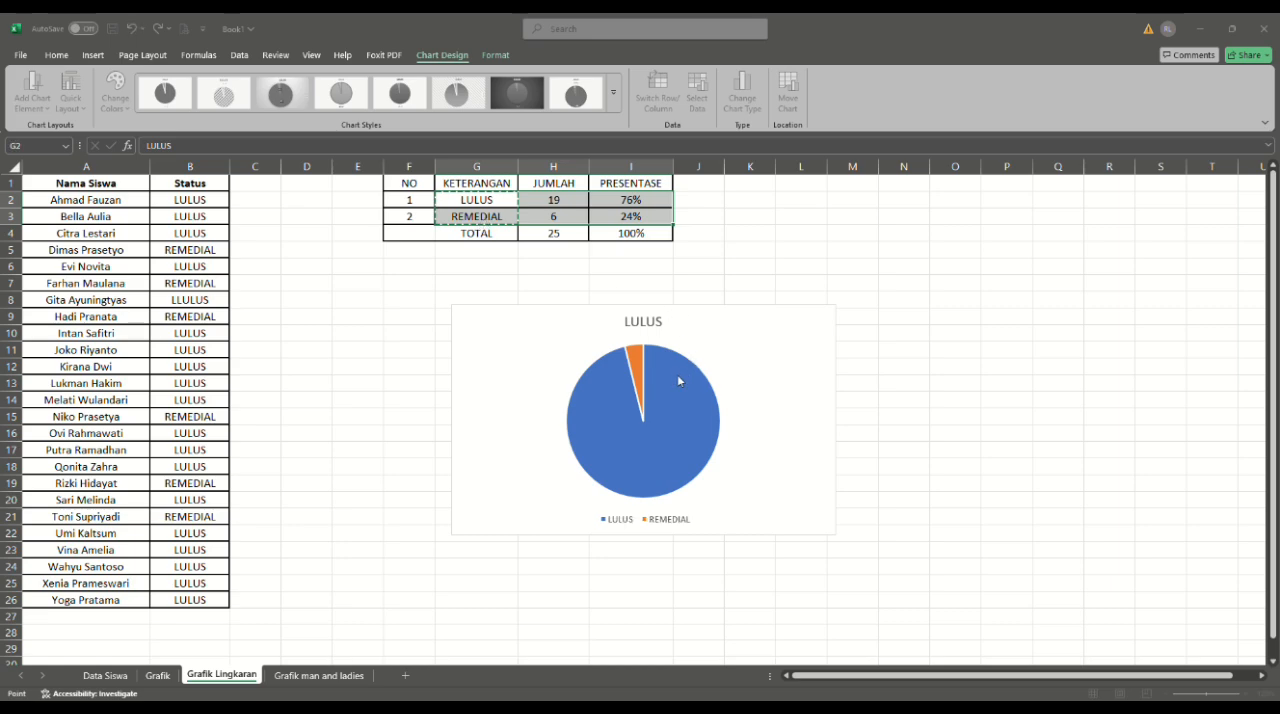
key(Return)
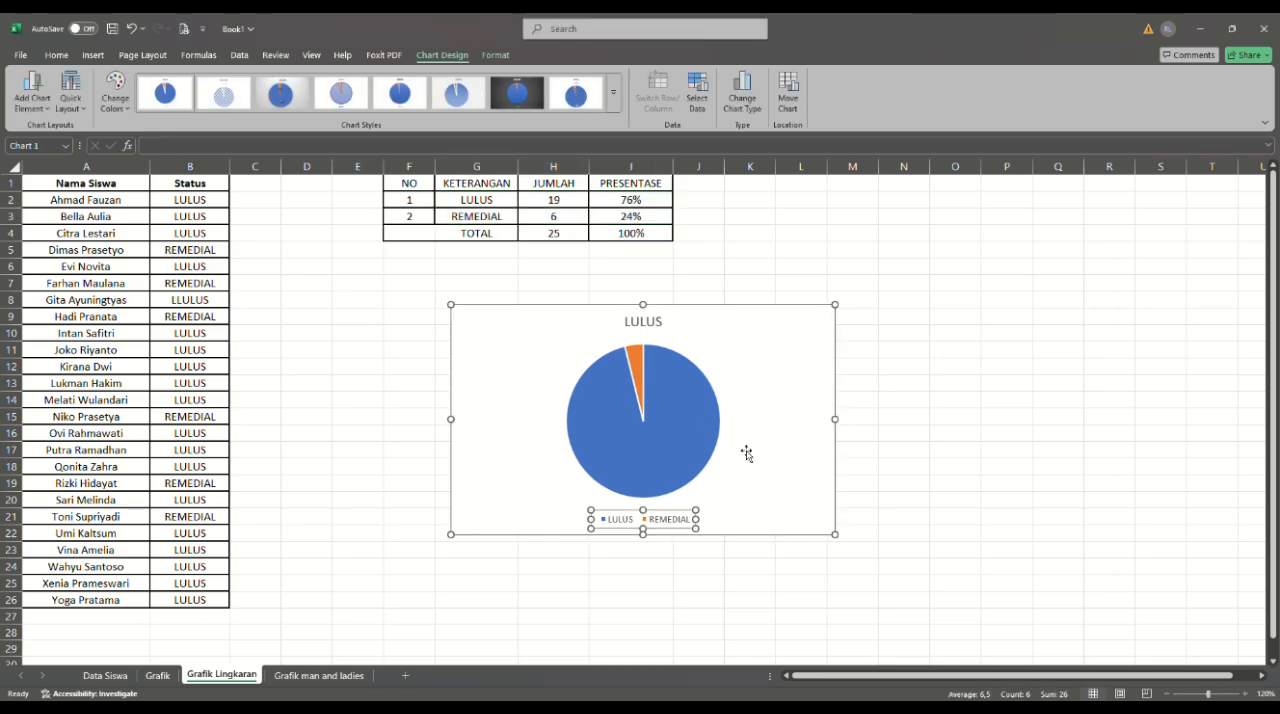
click(877, 483)
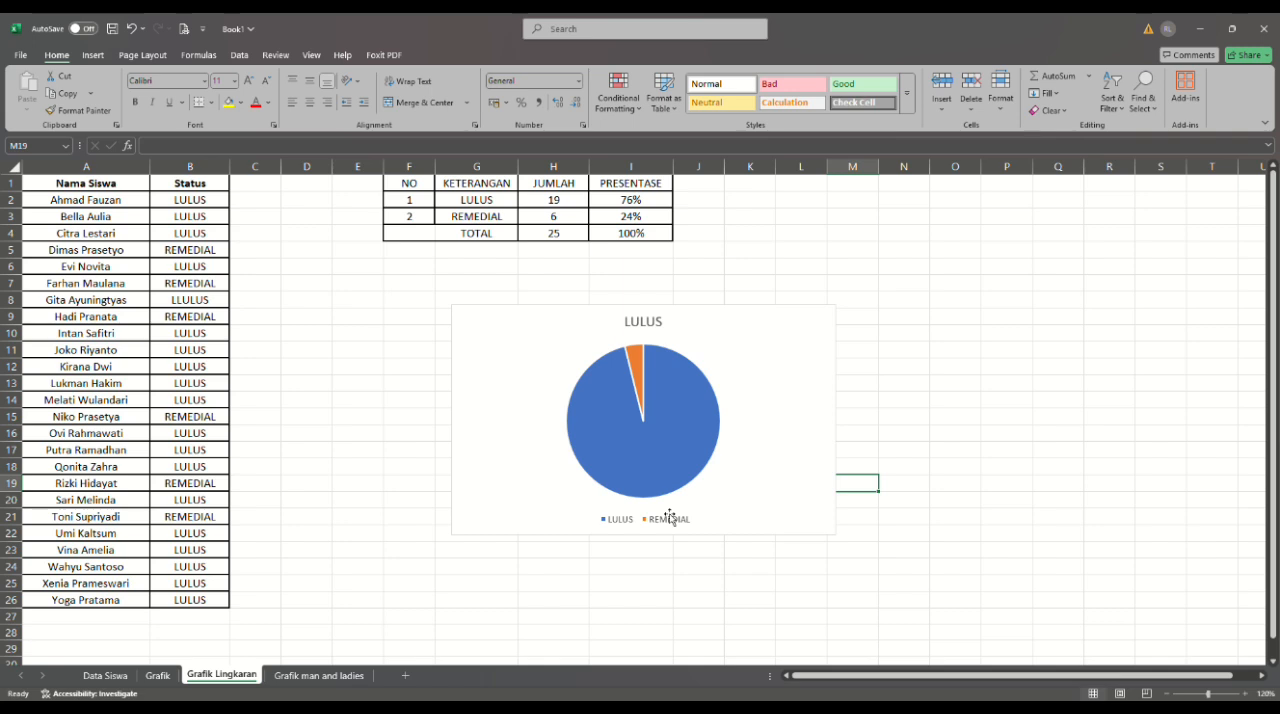
click(965, 499)
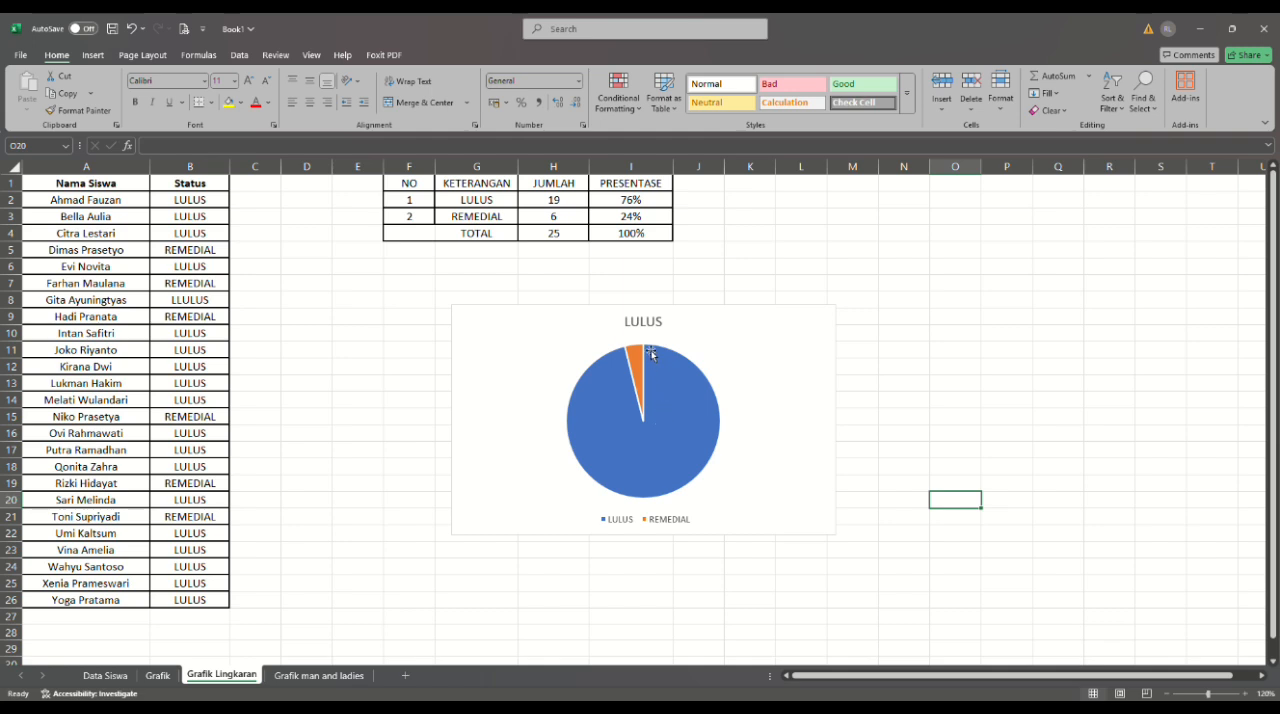
- Replace the pie chart's title with TOTAL SISWA
click(652, 322)
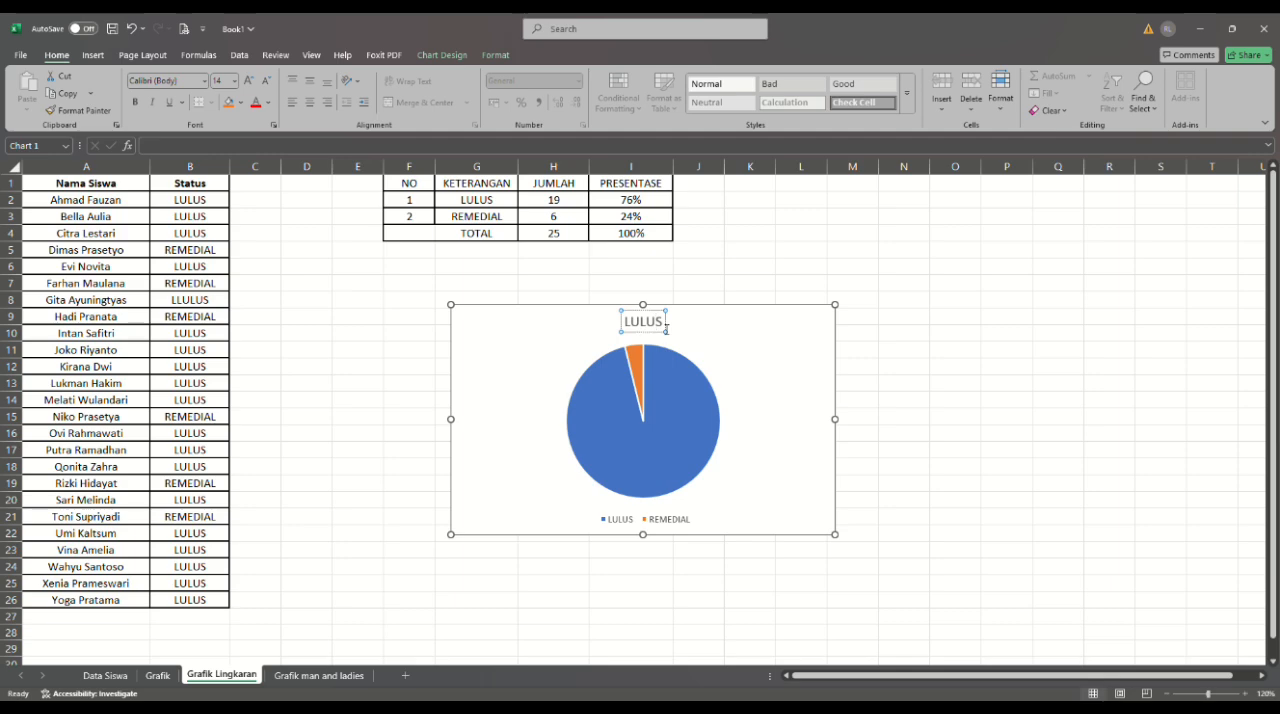
key(BackSpace)
key(BackSpace)
key(BackSpace)
key(BackSpace)
key(BackSpace)
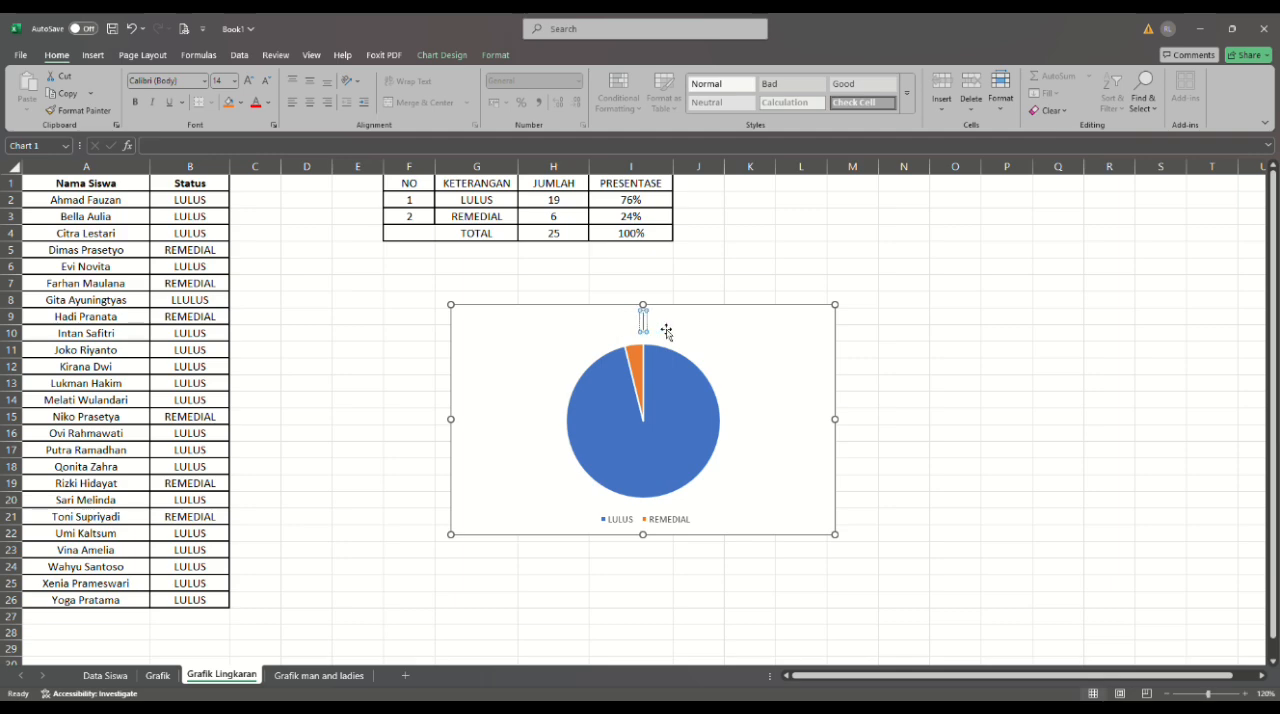
text(TOTAL)
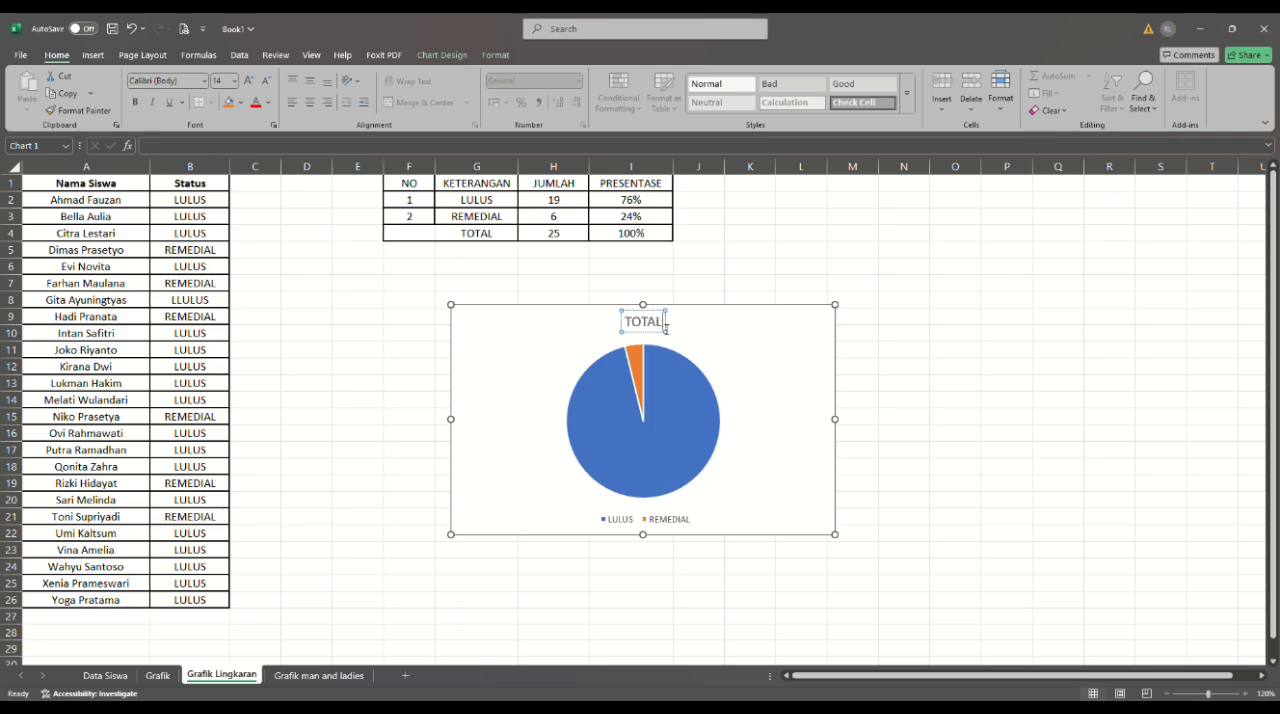
text( SI)
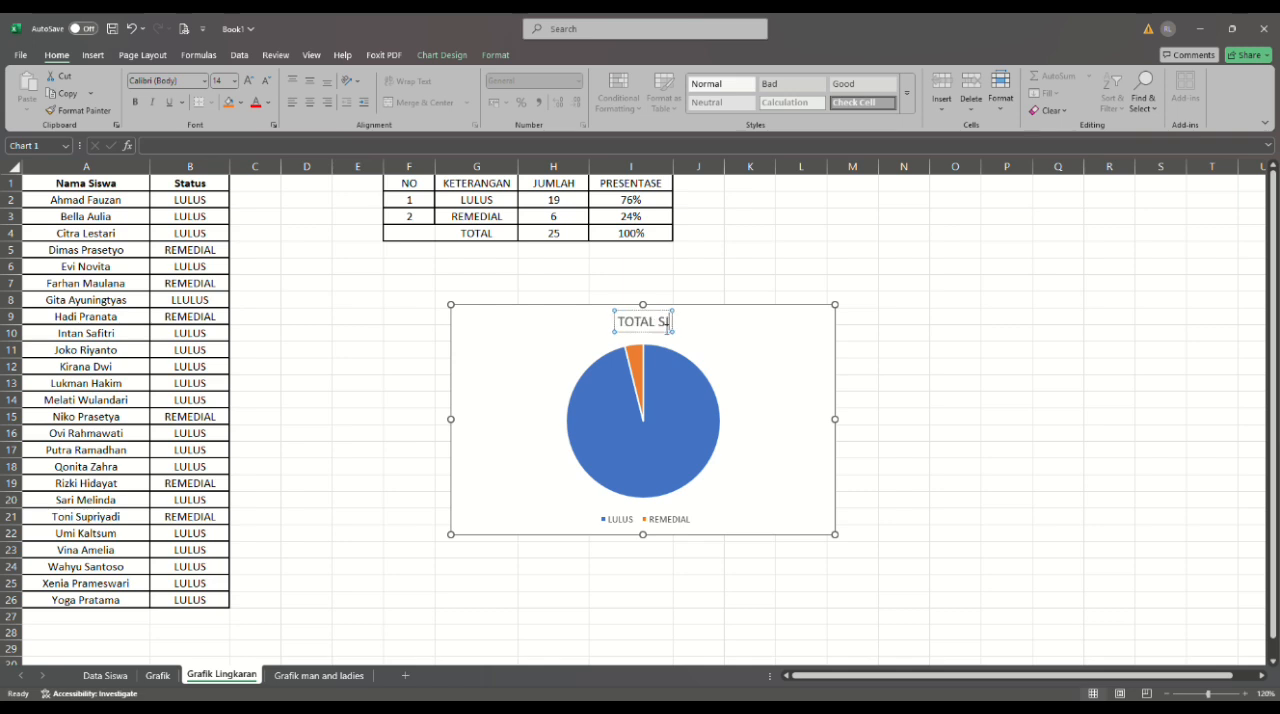
text(SWA)
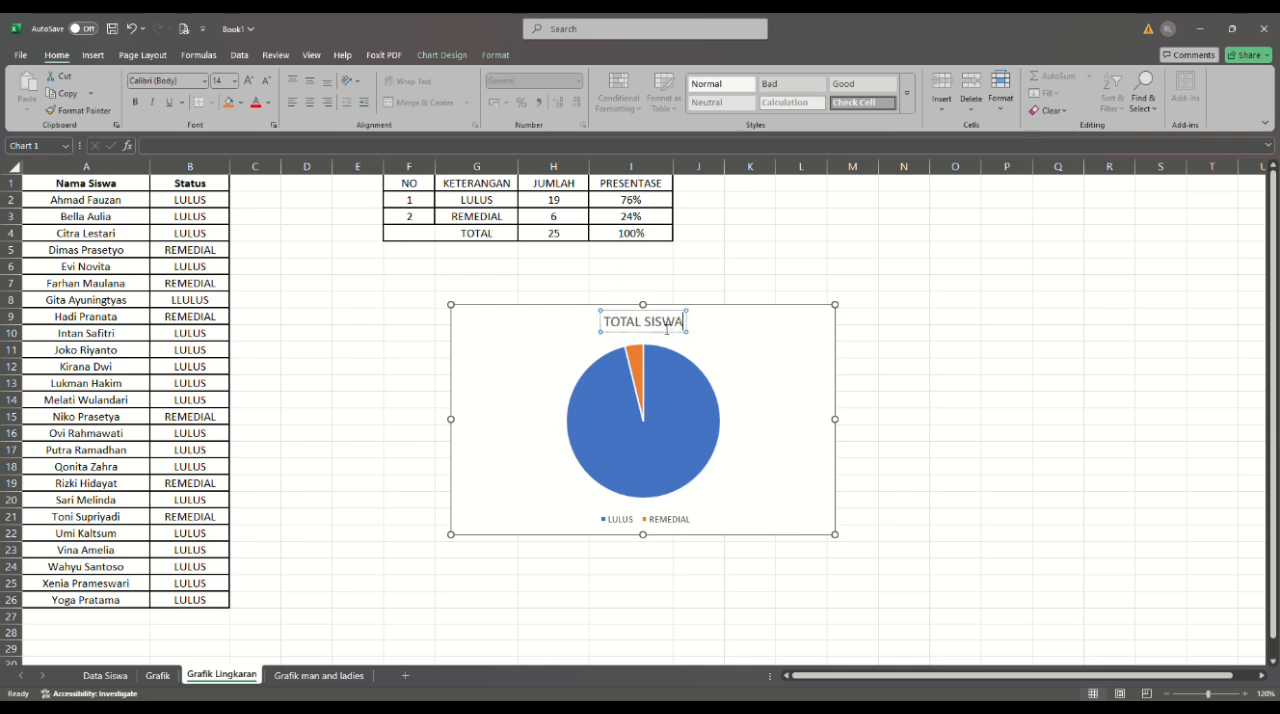
click(728, 340)
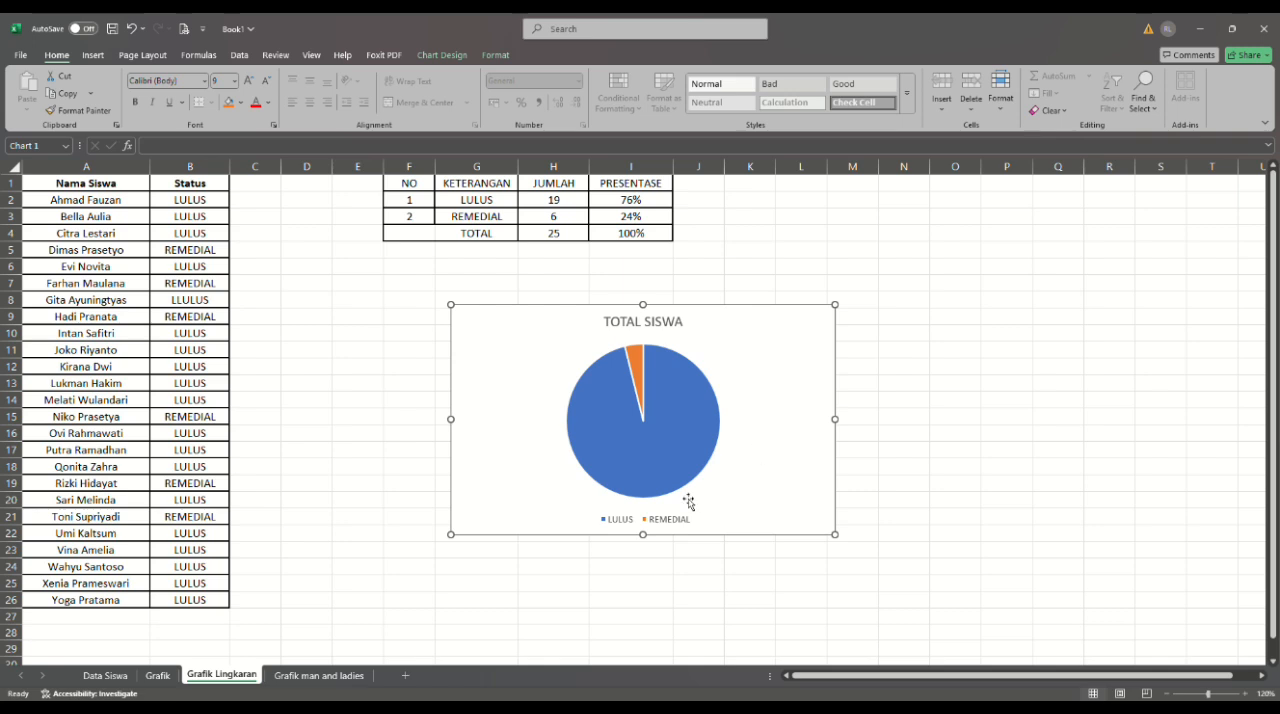
- On the Grafik man and ladies sheet, insert a 3-D clustered column chart from P2:U4 and place it below the averages-by-gender table
click(336, 677)
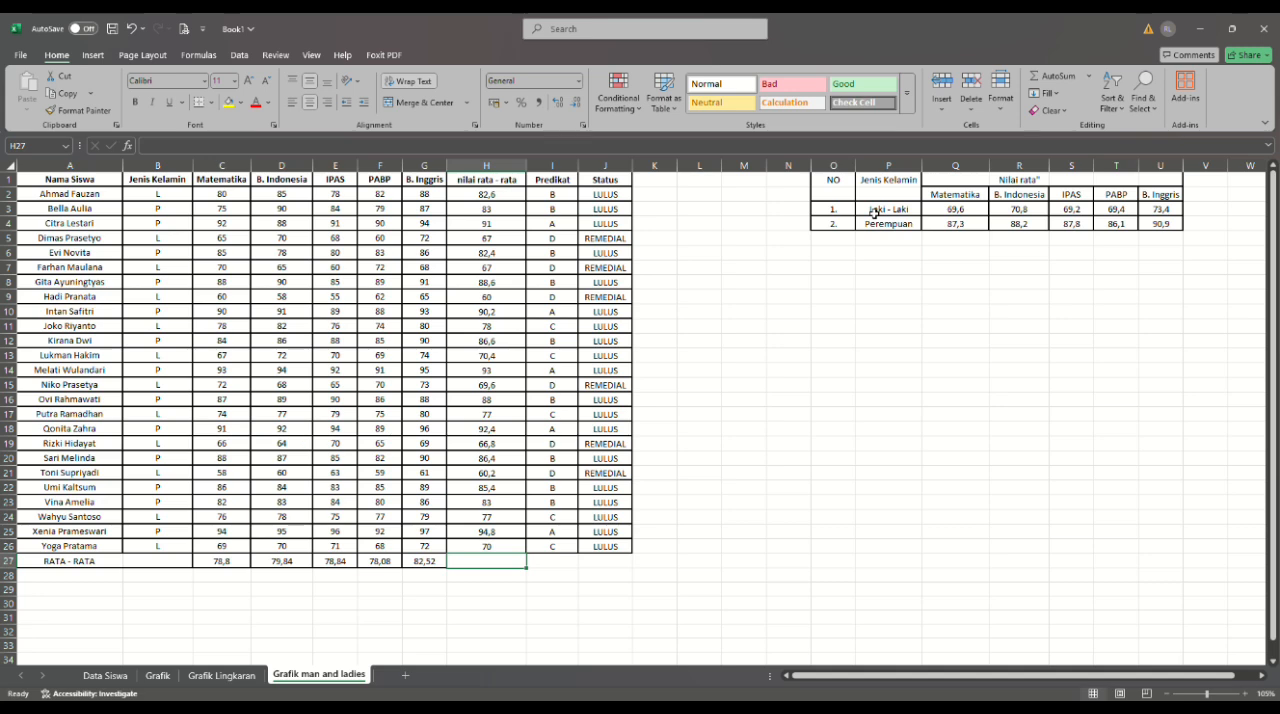
drag(875, 212, 1048, 212)
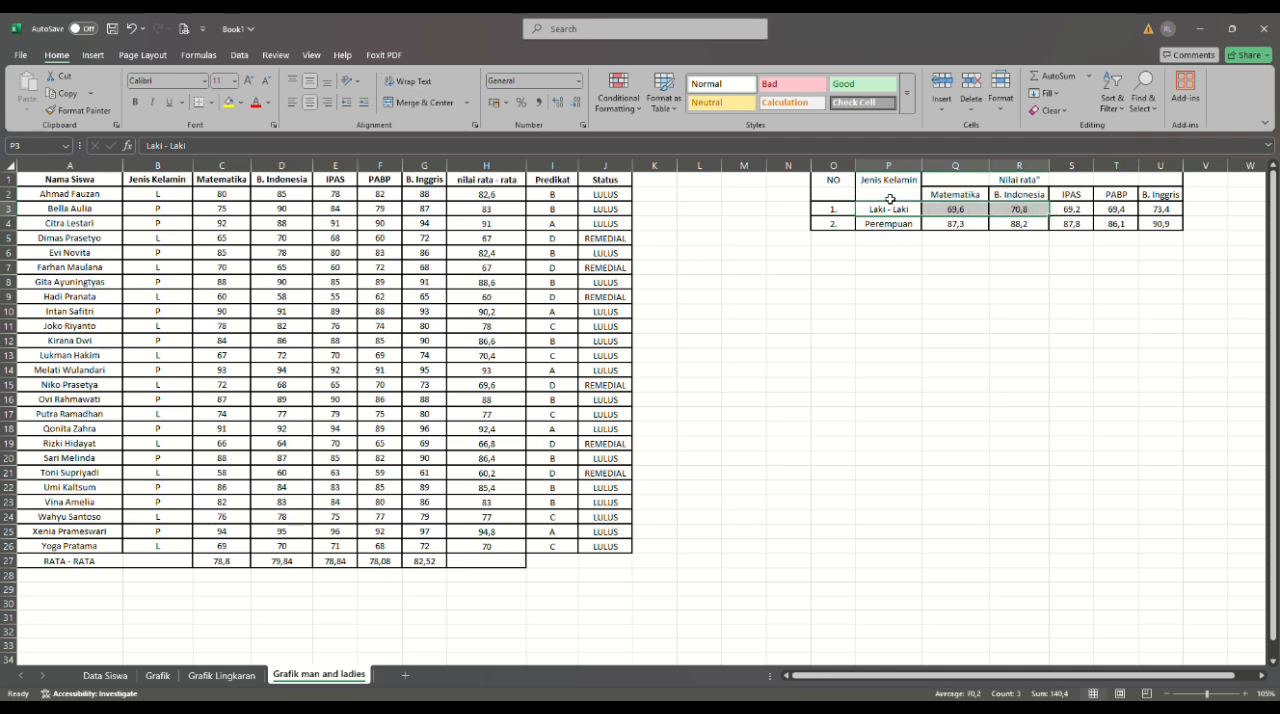
drag(890, 200, 1168, 226)
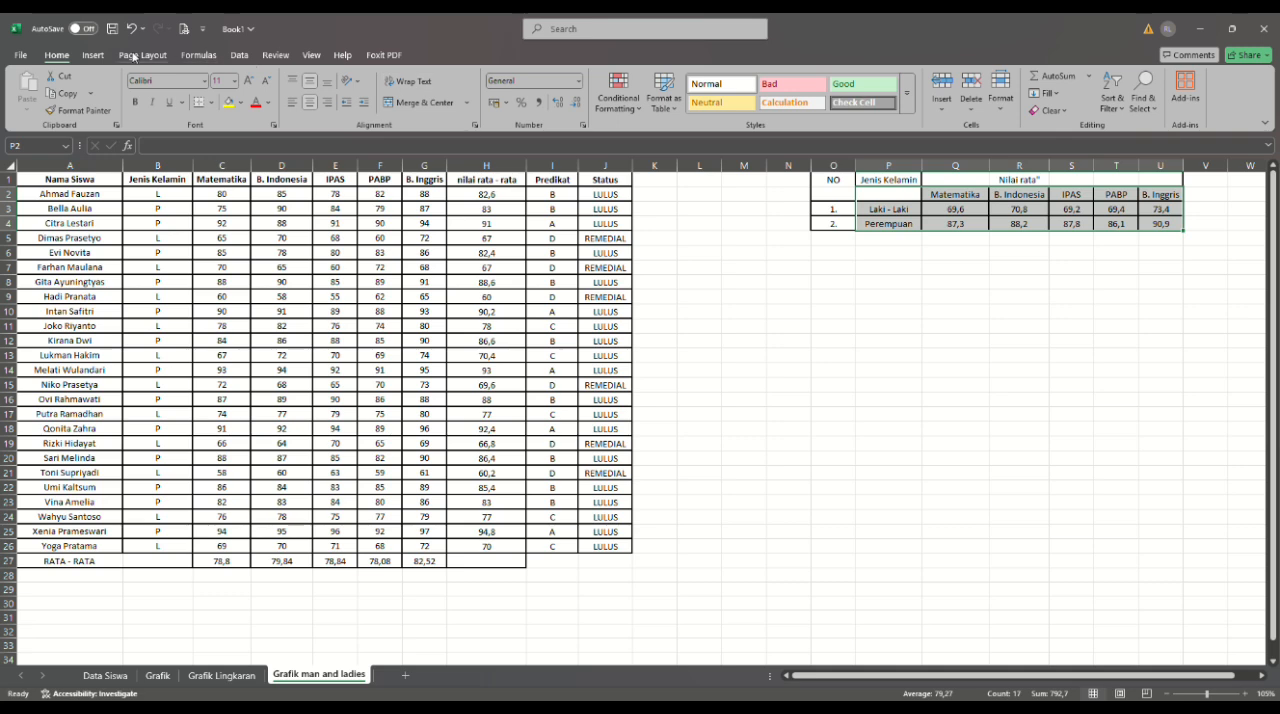
click(97, 56)
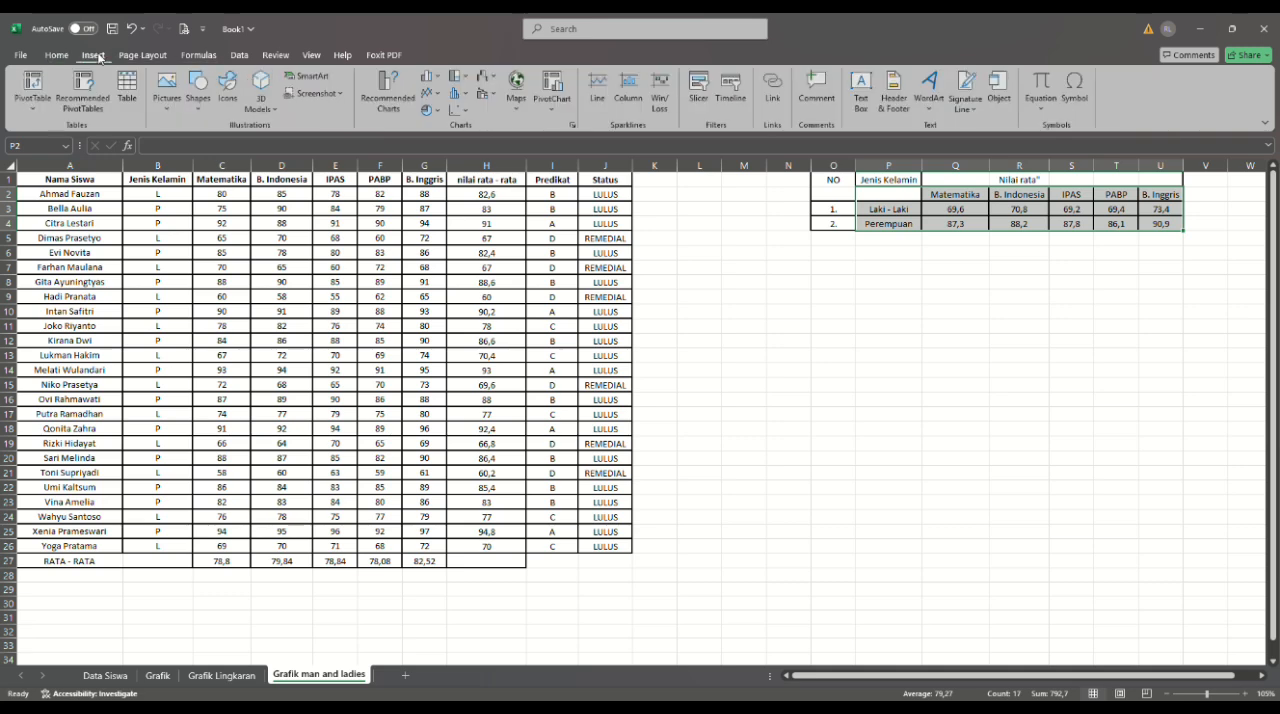
click(437, 80)
click(438, 187)
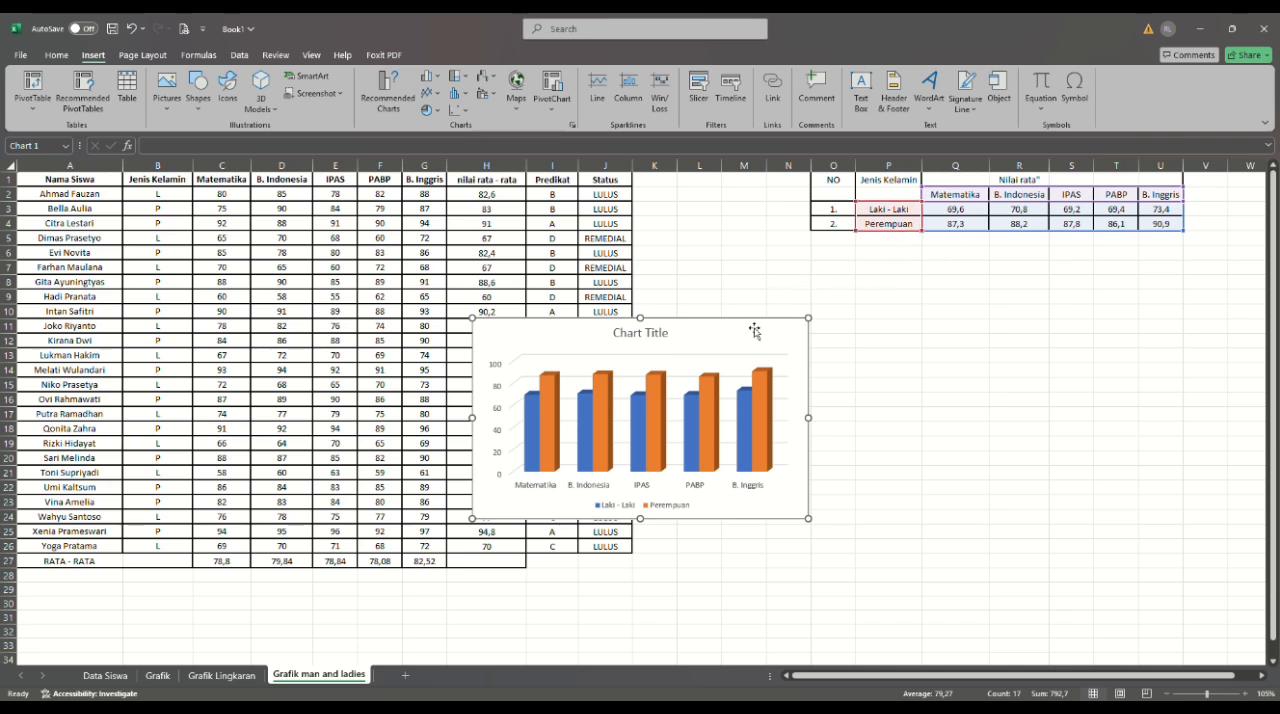
drag(731, 330, 1040, 331)
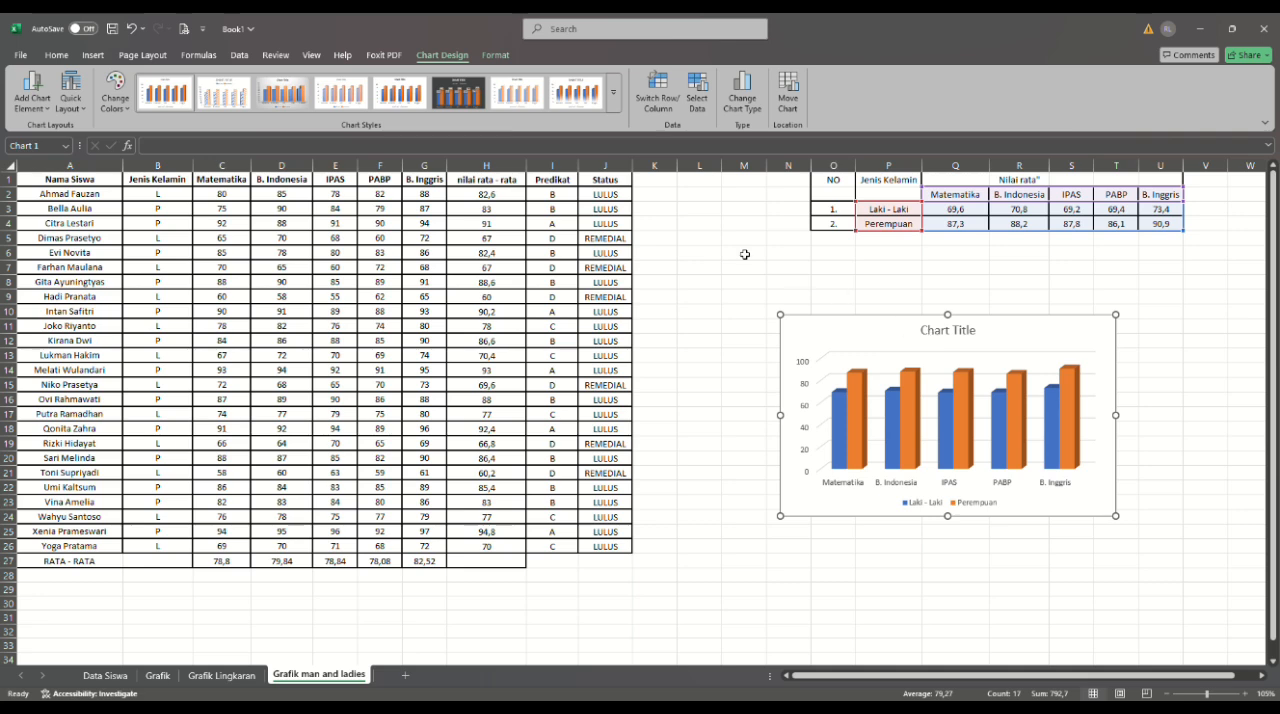
- Apply the dark-background chart style with data labels to the column chart
click(826, 255)
click(881, 390)
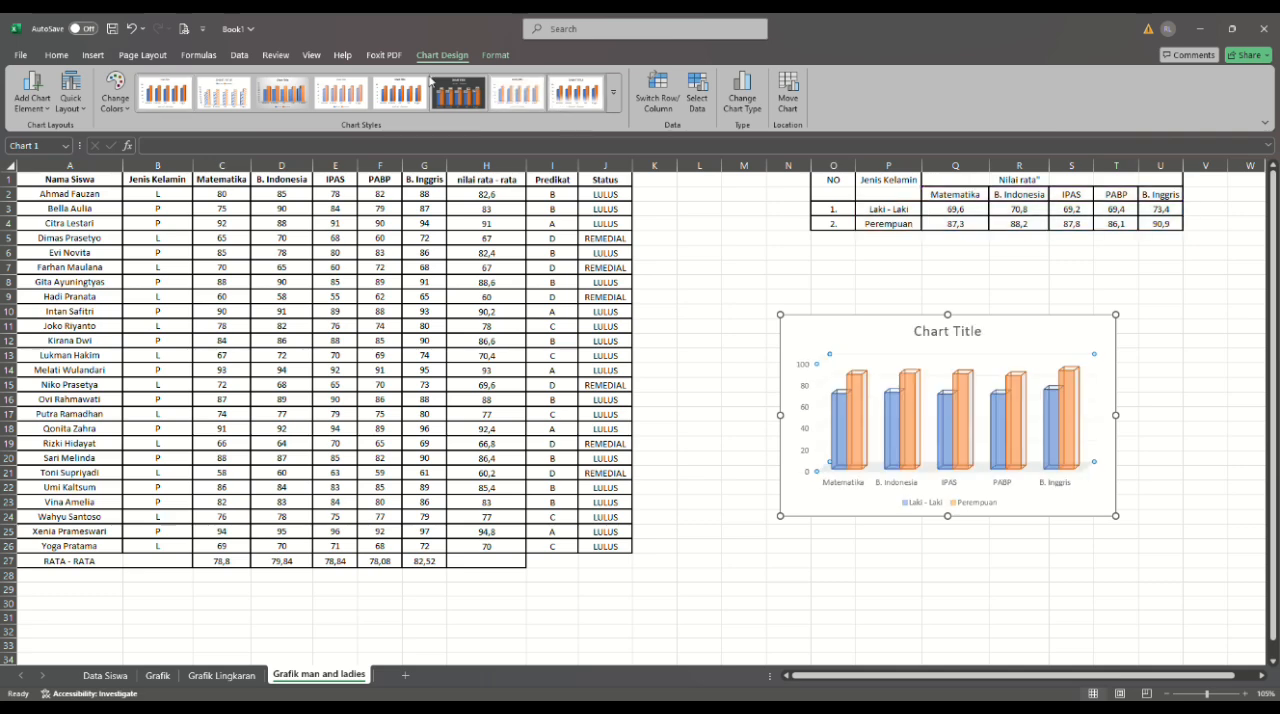
click(456, 97)
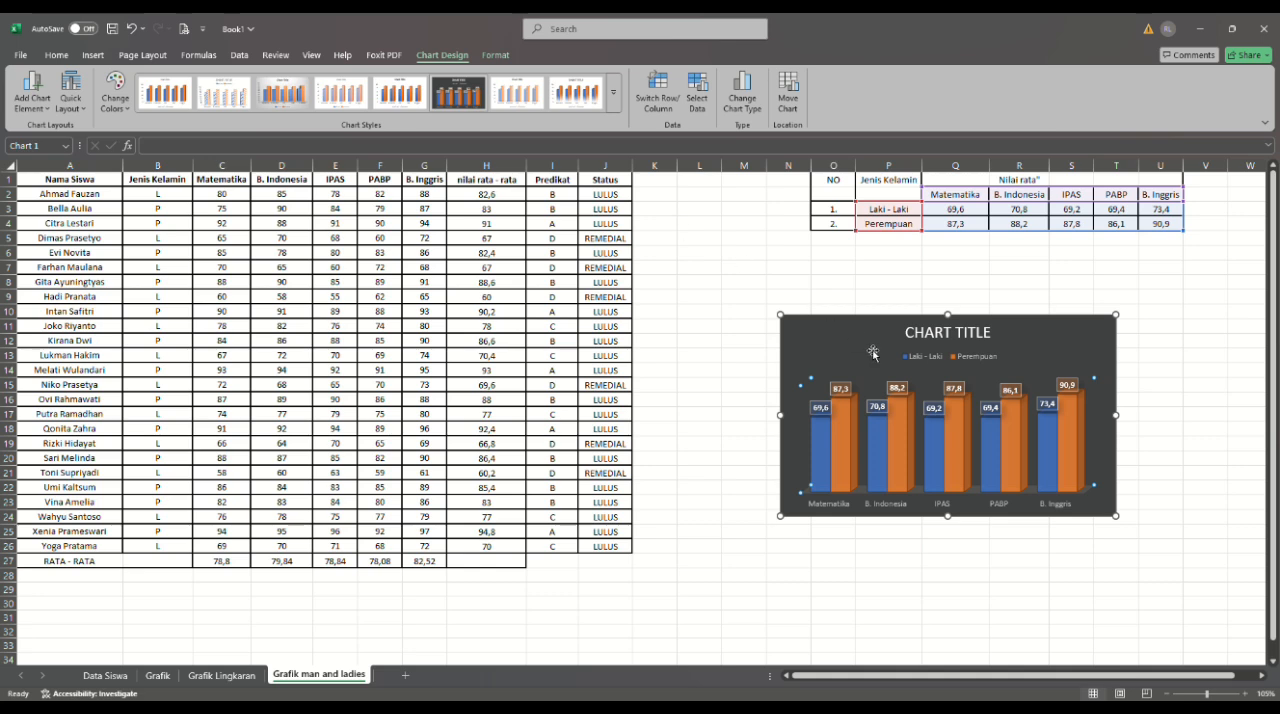